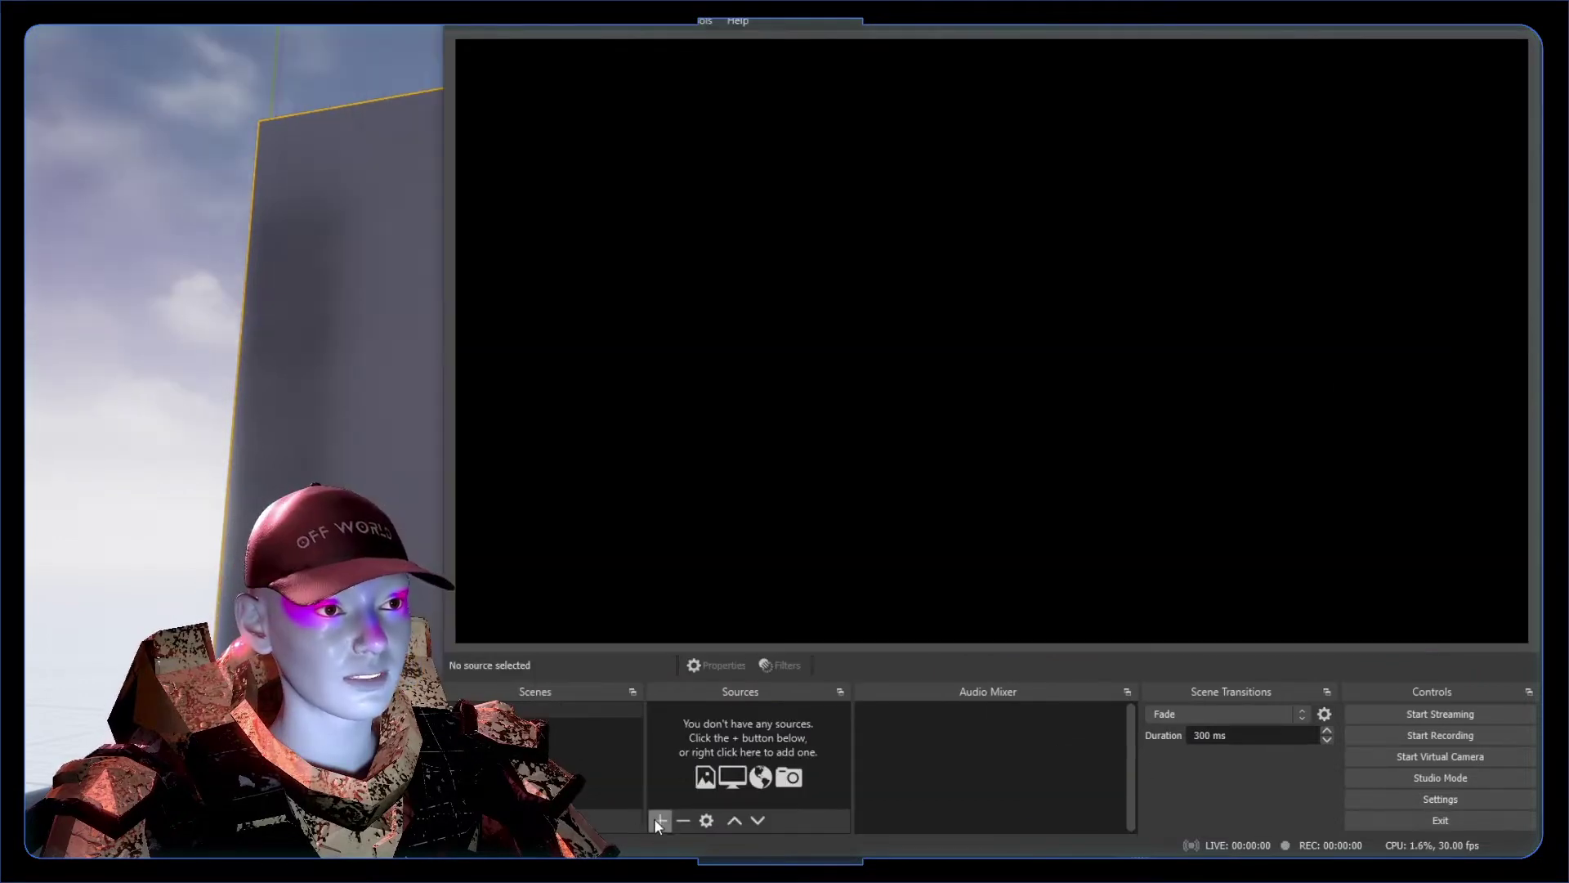
- Add a new Display Capture source for Display 1 (Primary Monitor) using the Automatic capture method with the cursor captured
click(657, 824)
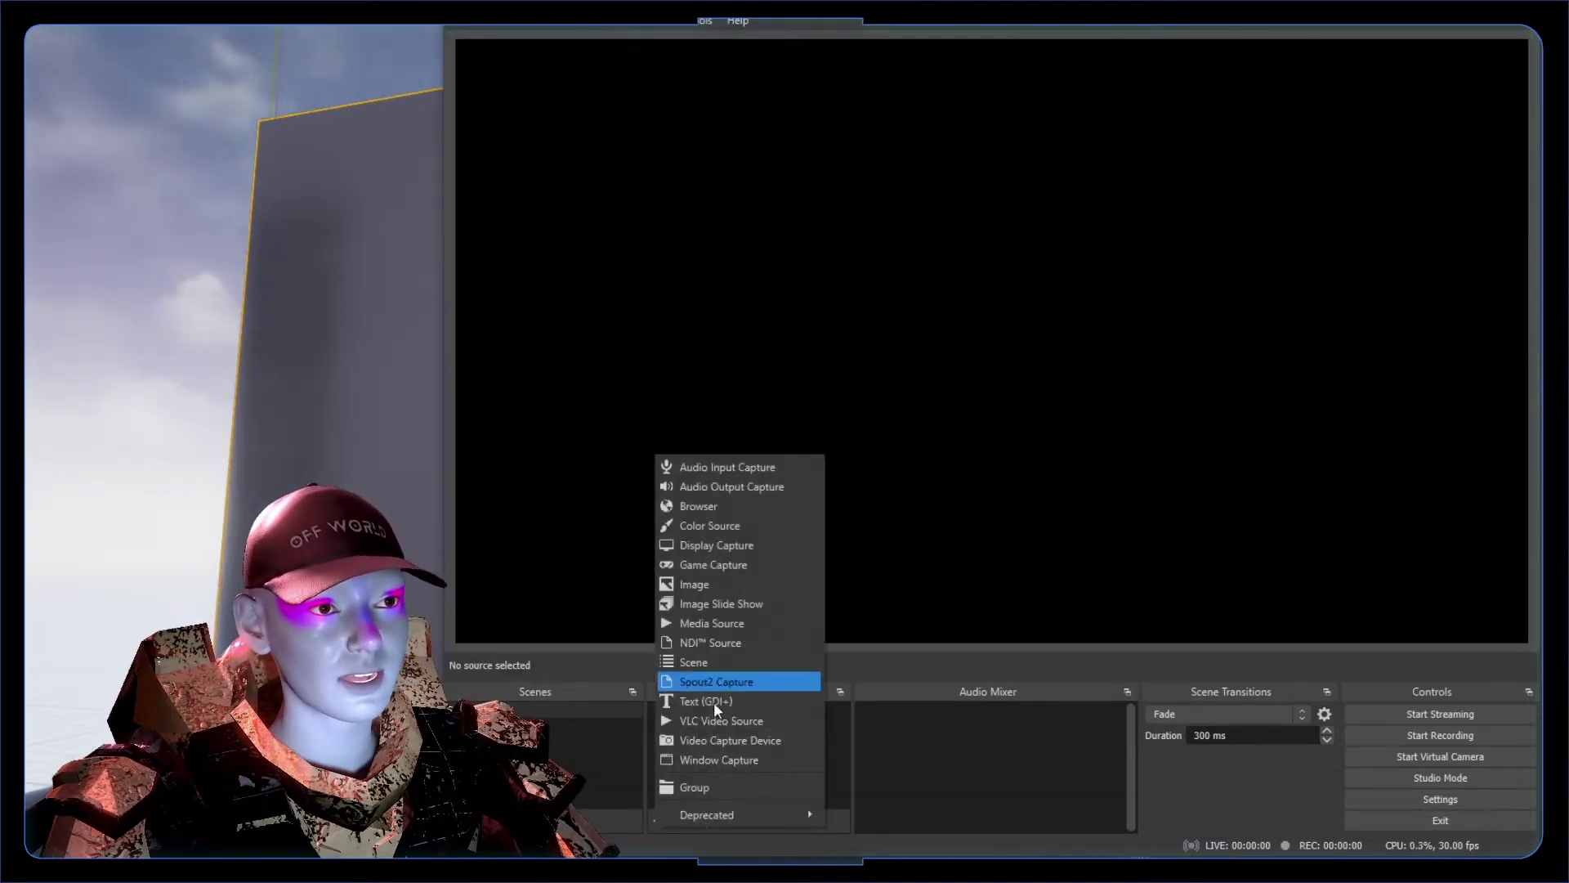
click(728, 550)
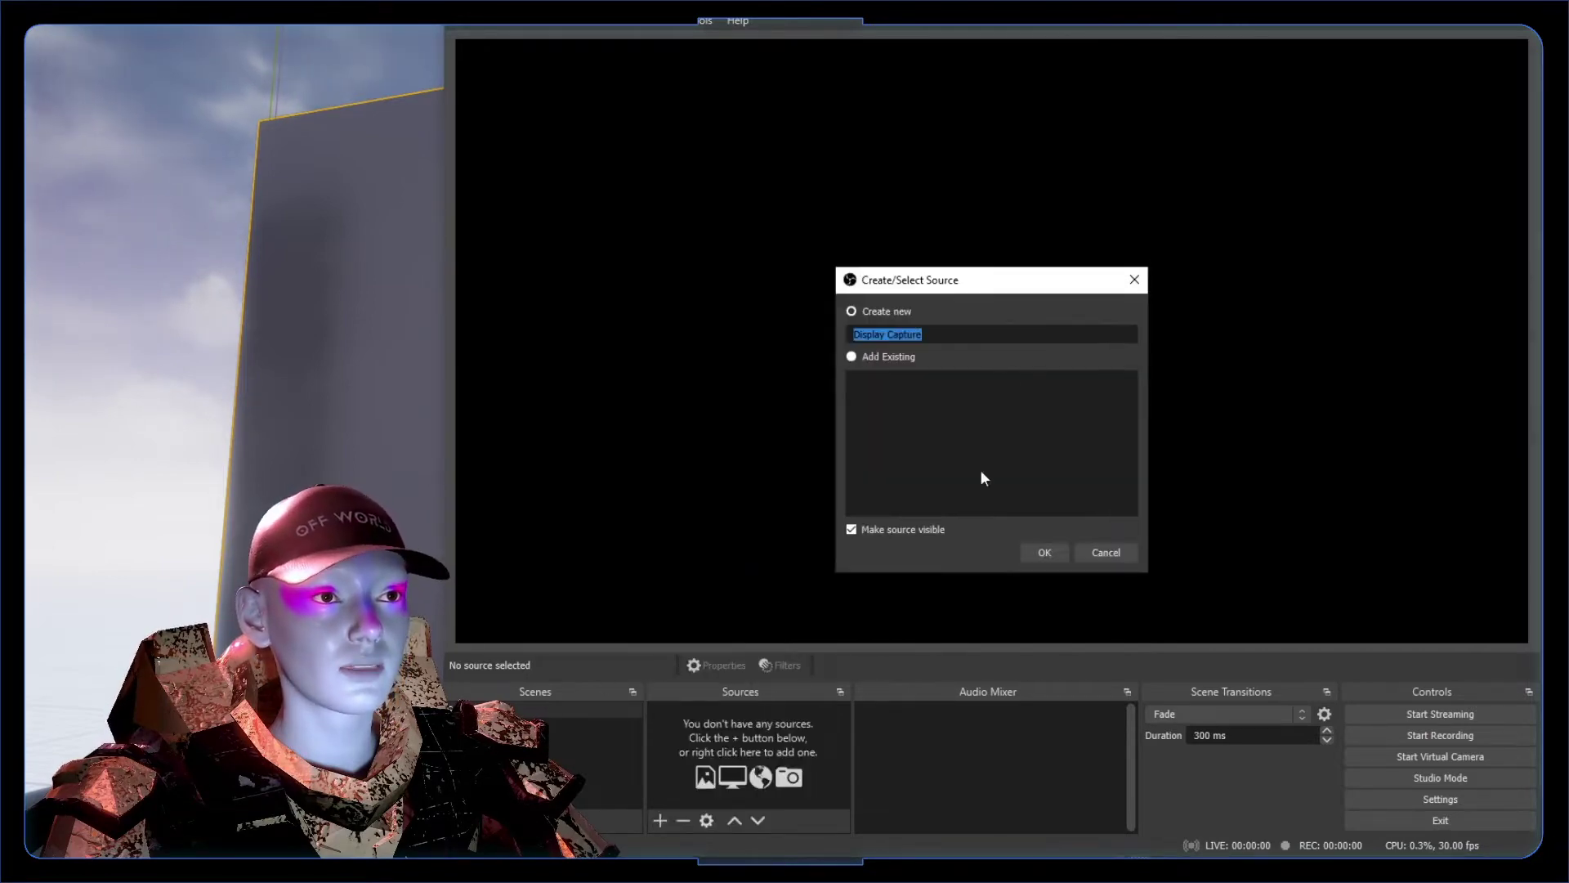
click(1044, 553)
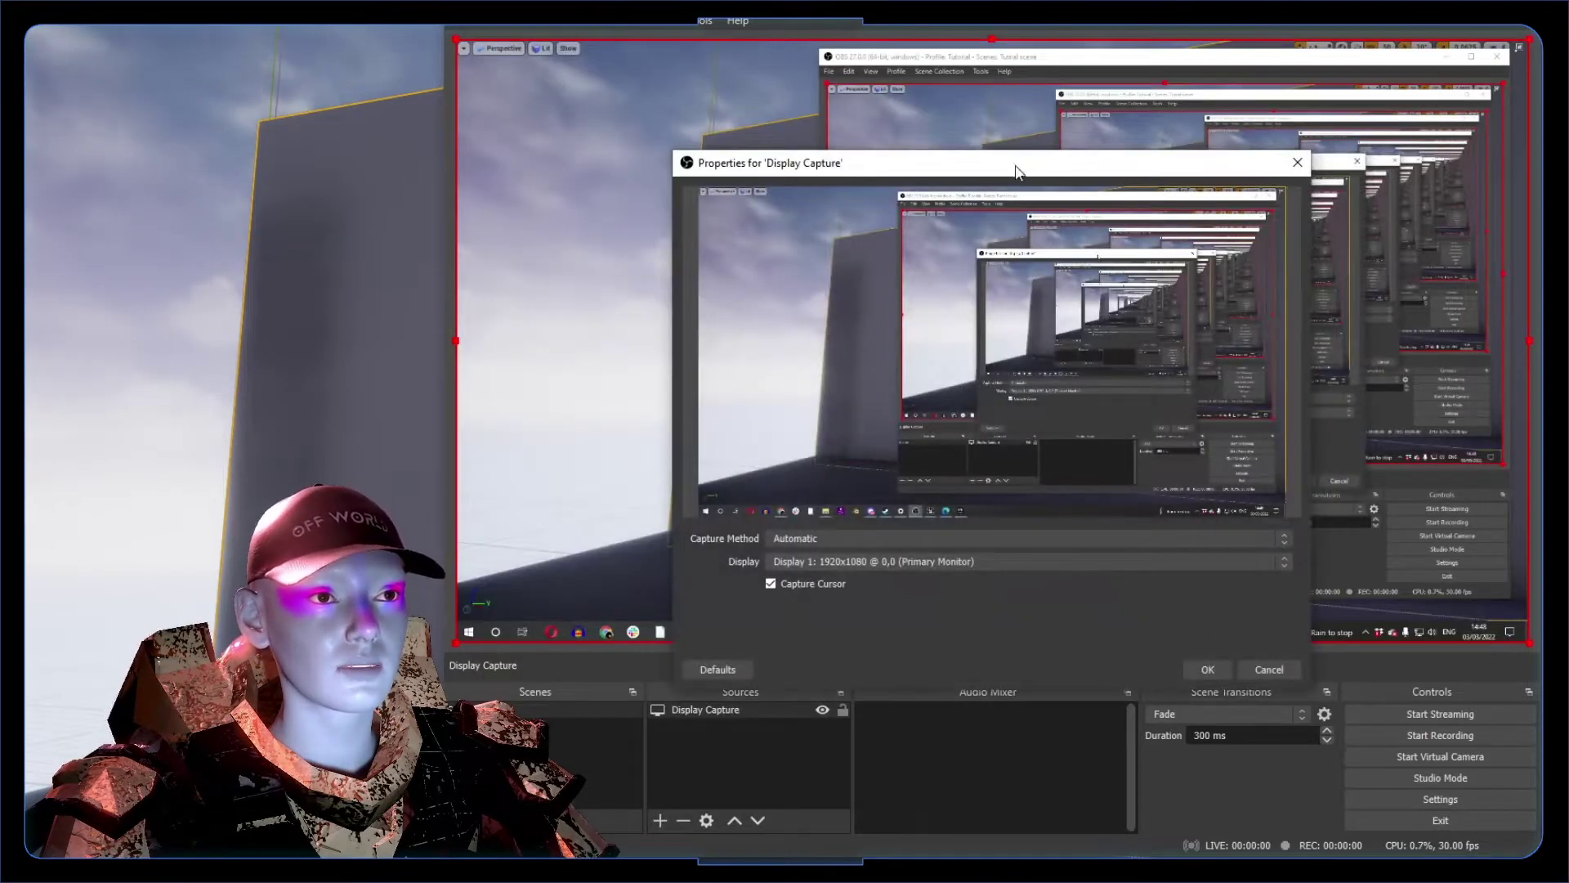
drag(1024, 170, 863, 171)
click(699, 540)
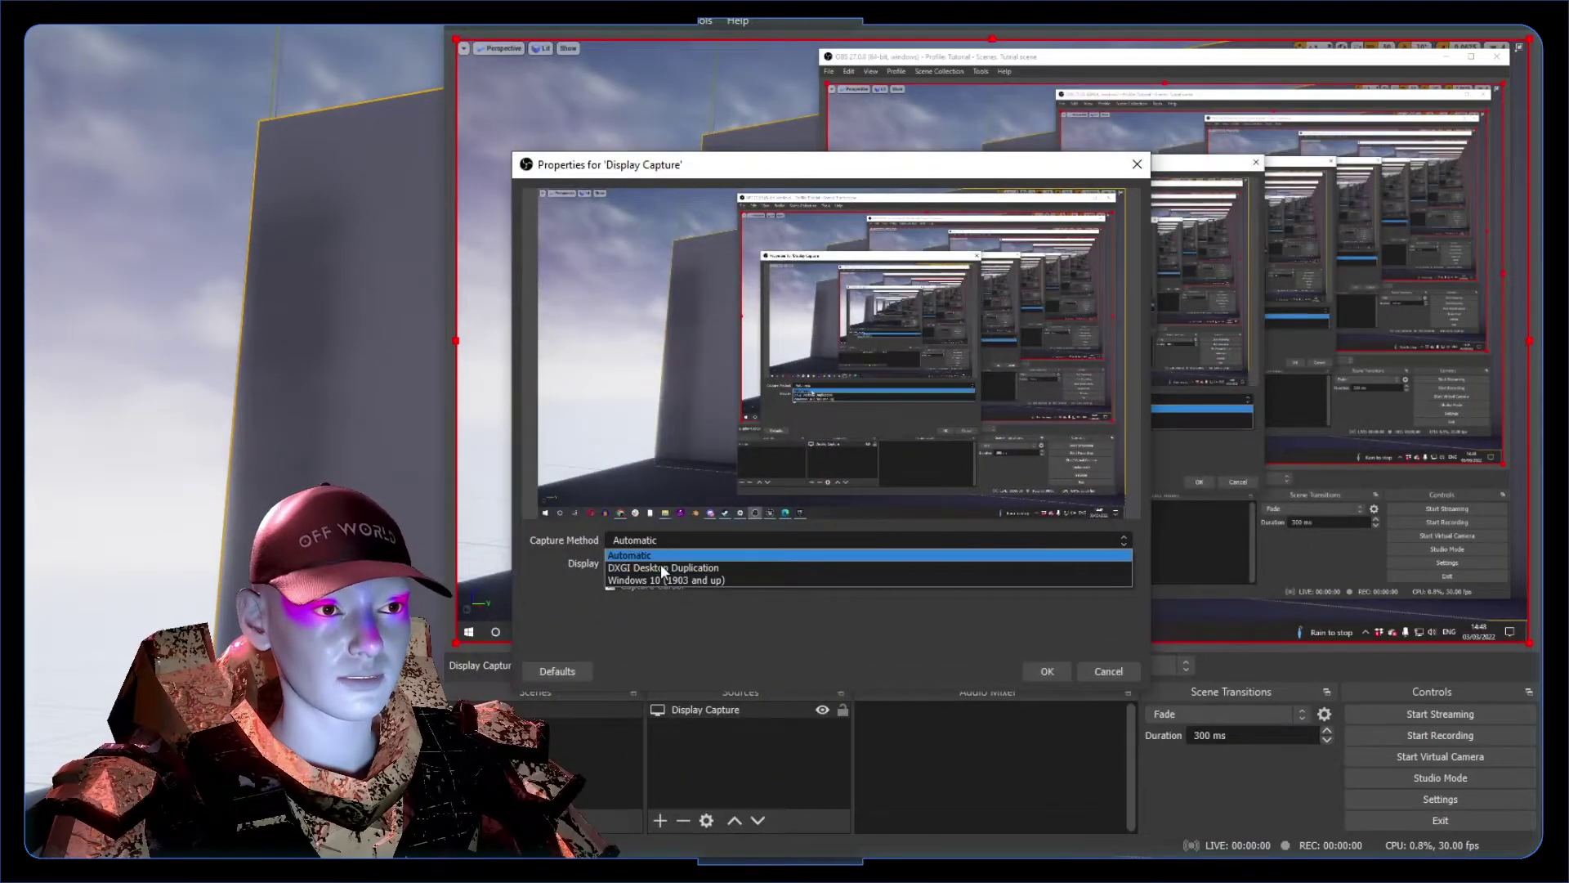
click(813, 631)
click(610, 585)
click(610, 586)
key(Return)
- Add a Color Correction filter to the Display Capture source, keeping the default filter name
right_click(733, 711)
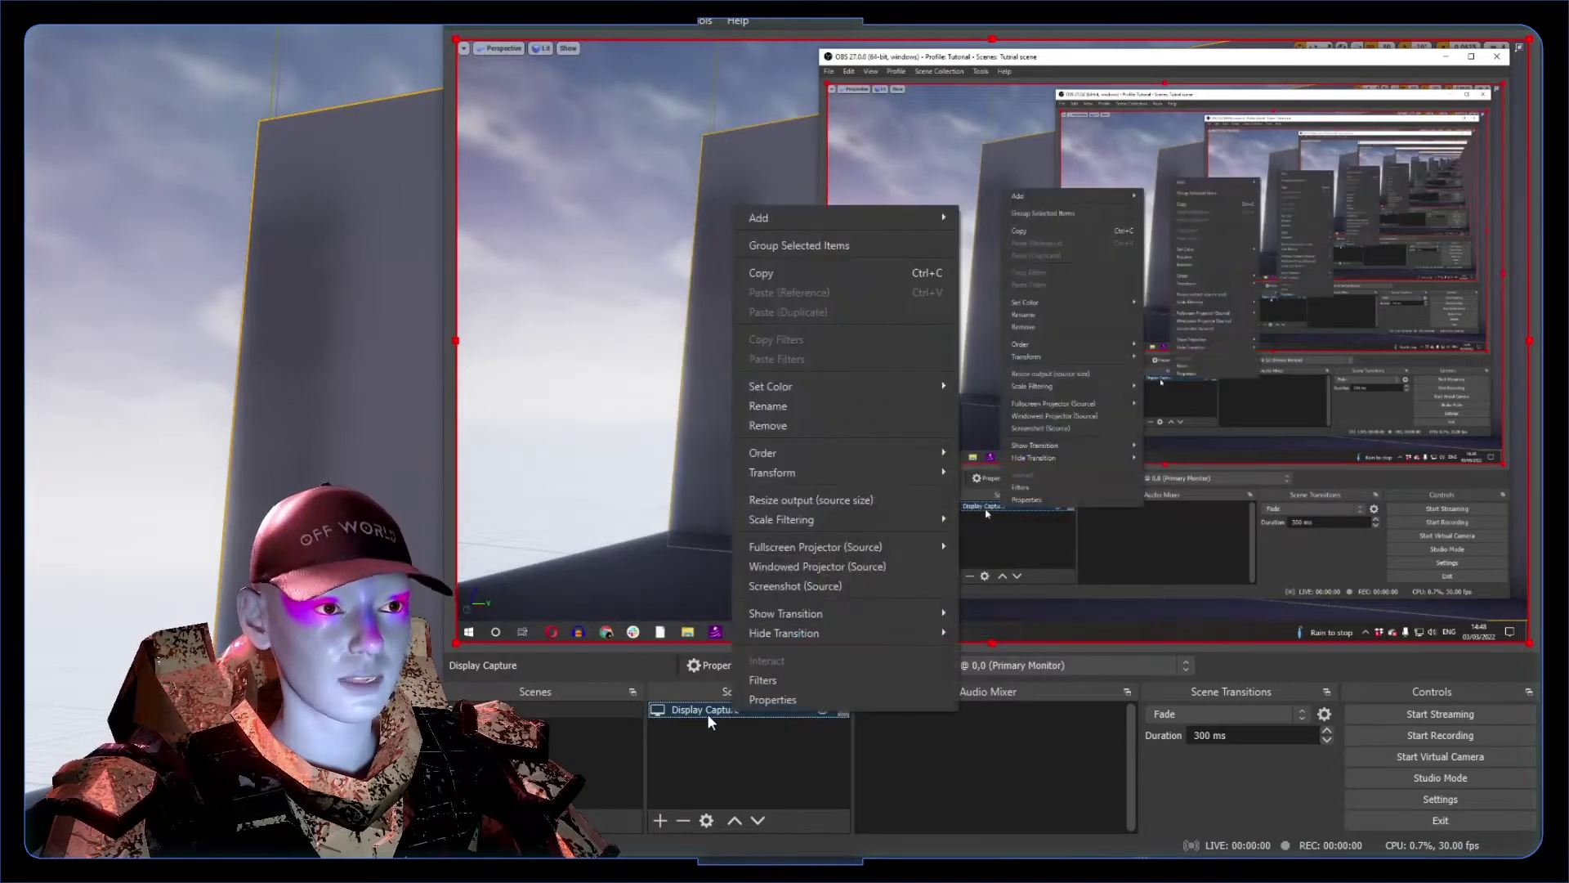
right_click(685, 711)
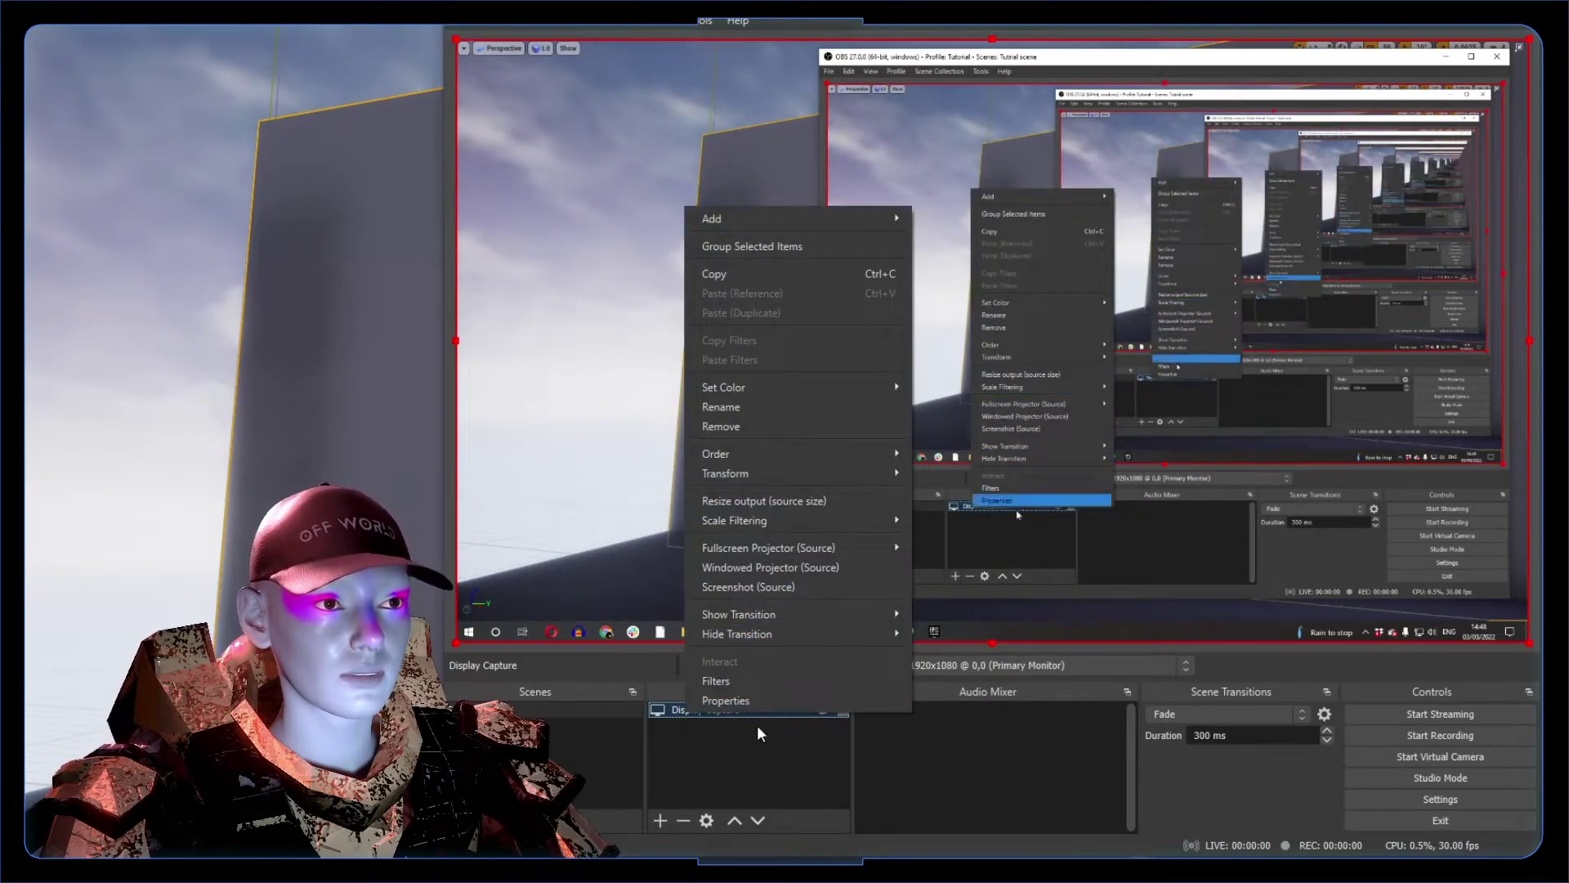
click(777, 681)
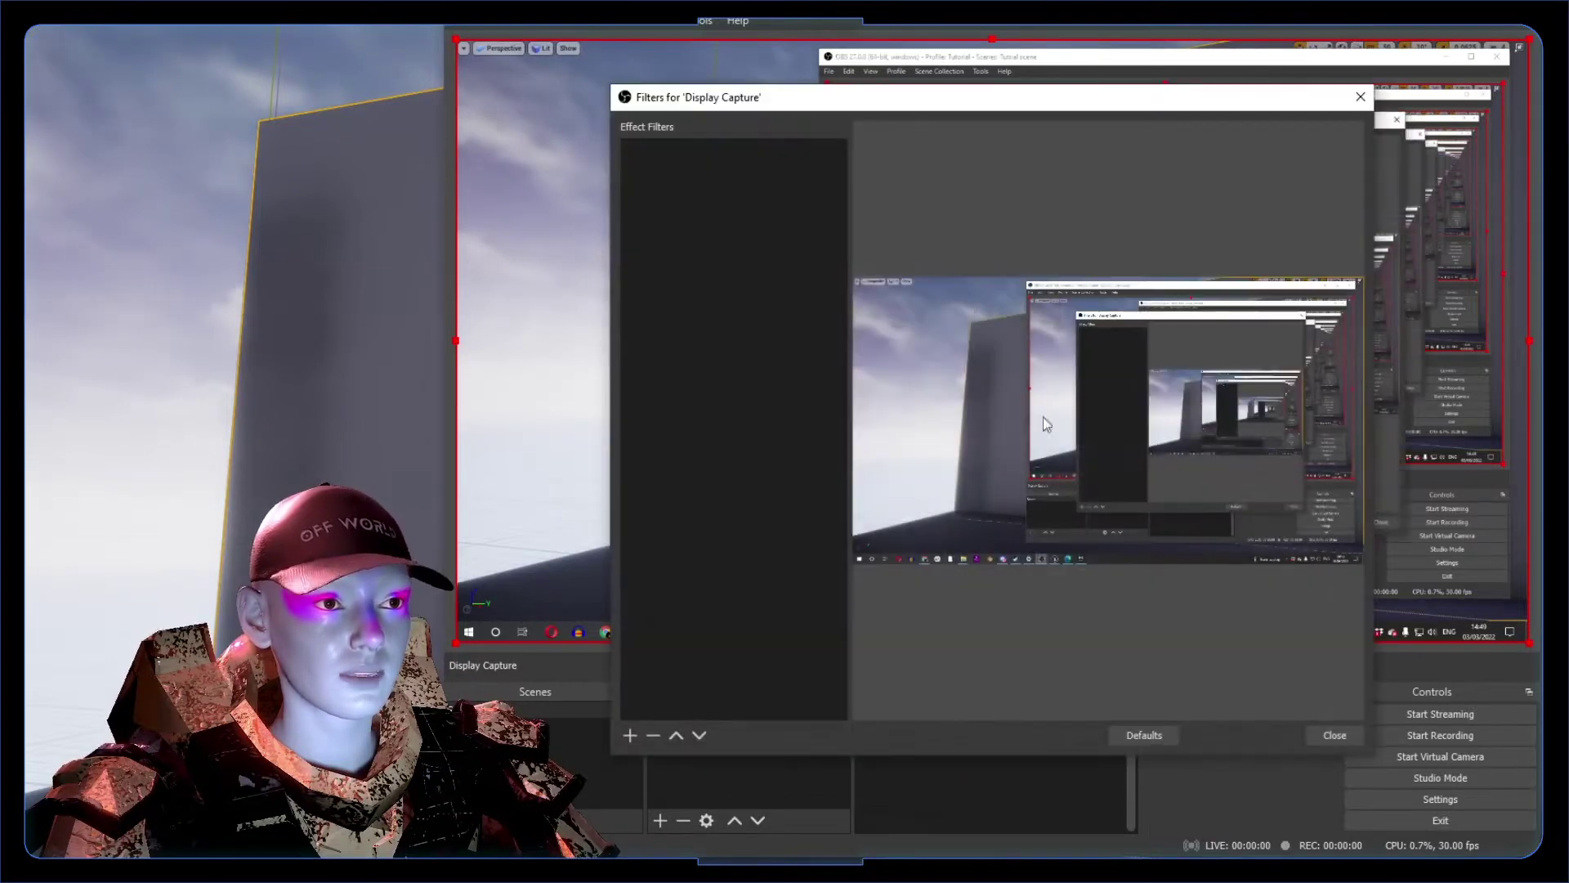
click(630, 736)
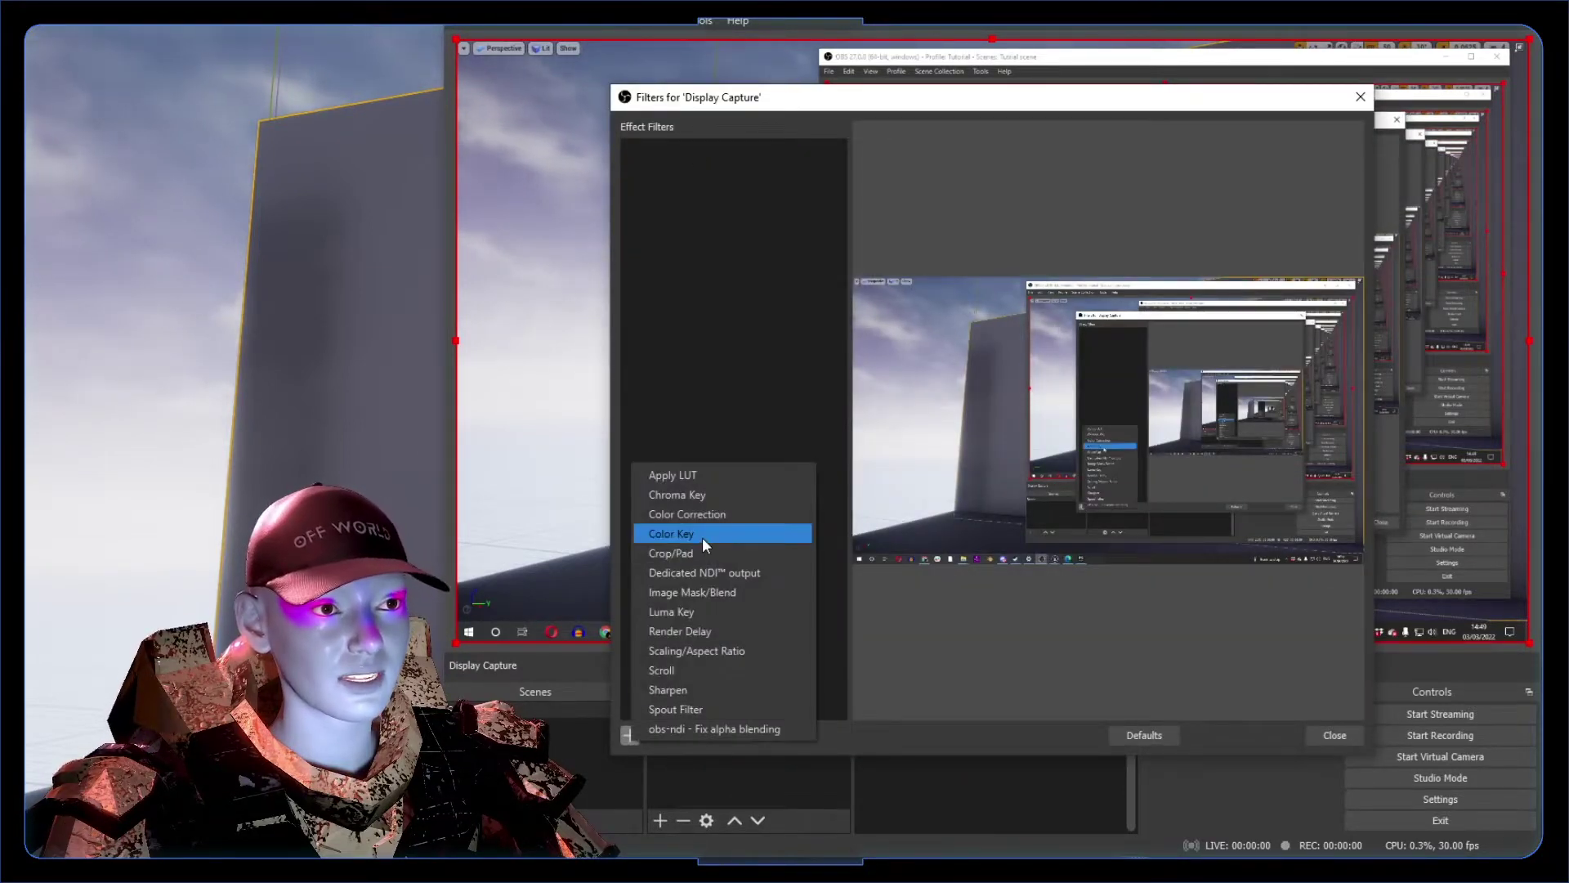
click(713, 511)
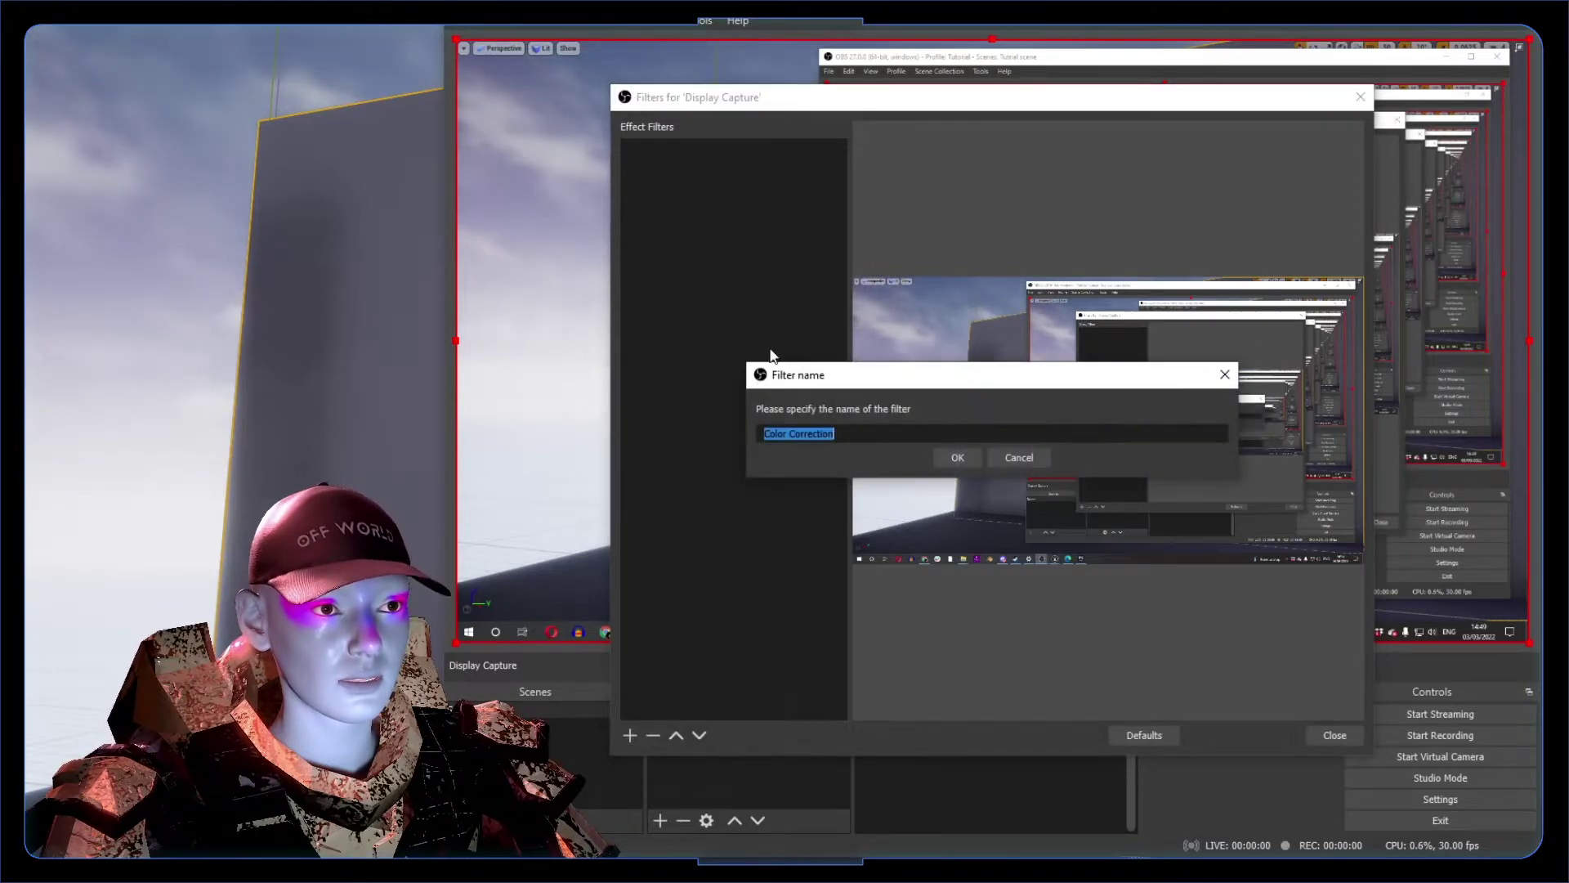
click(958, 457)
- Set the Color Correction filter's contrast to -0.78 and saturation to 5.00, and close the filter settings
mouse_move(1113, 543)
mouse_down()
mouse_move(935, 545)
mouse_move(1104, 543)
mouse_up()
drag(993, 590, 1296, 590)
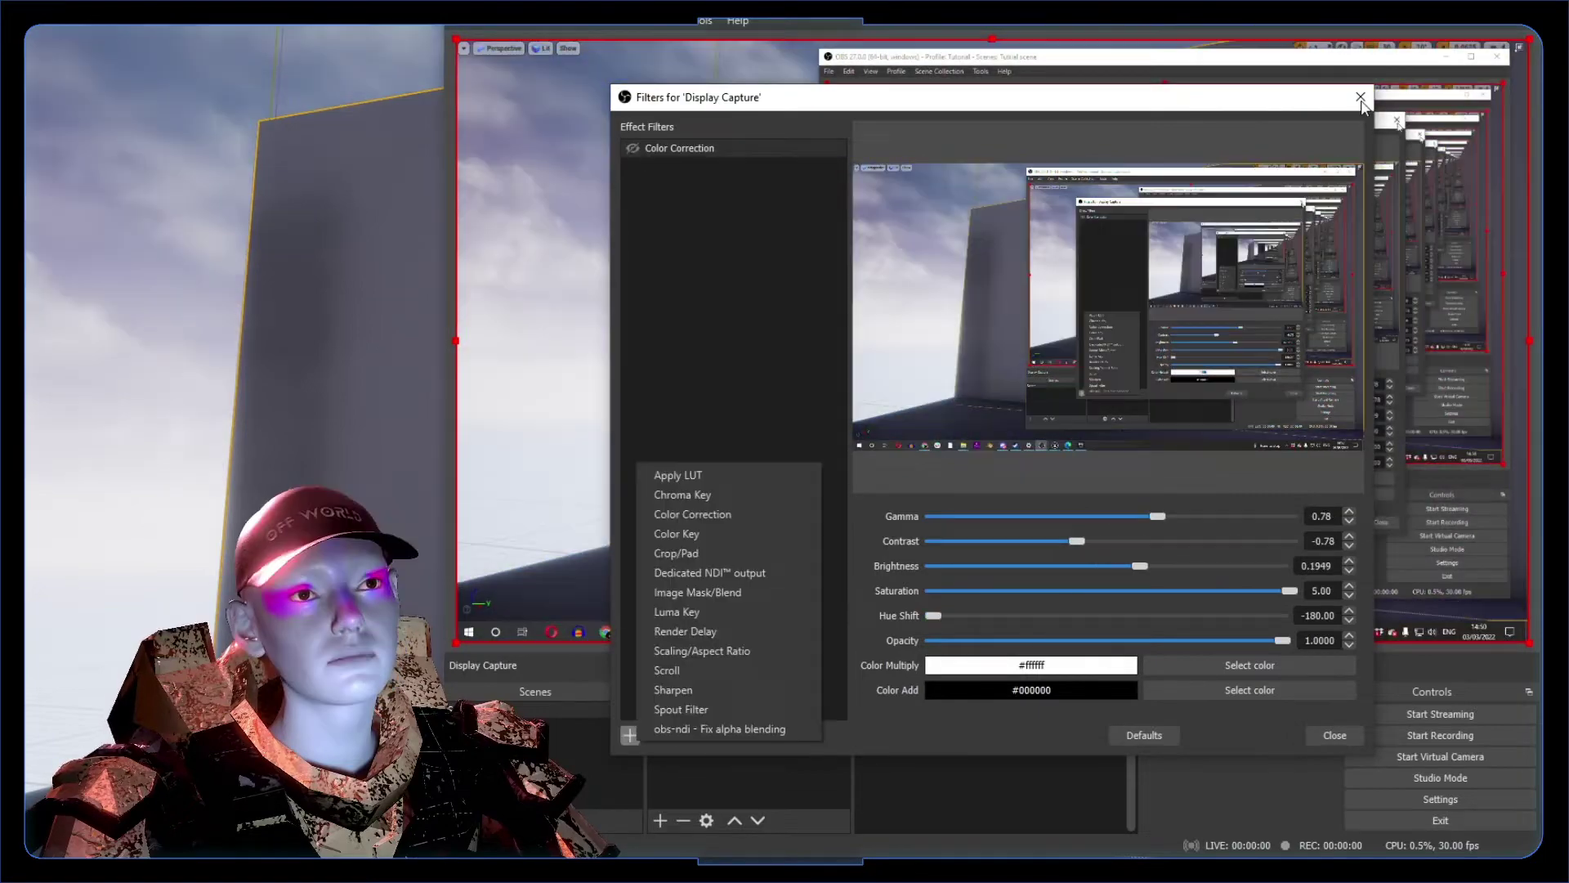
key(Escape)
key(Escape)
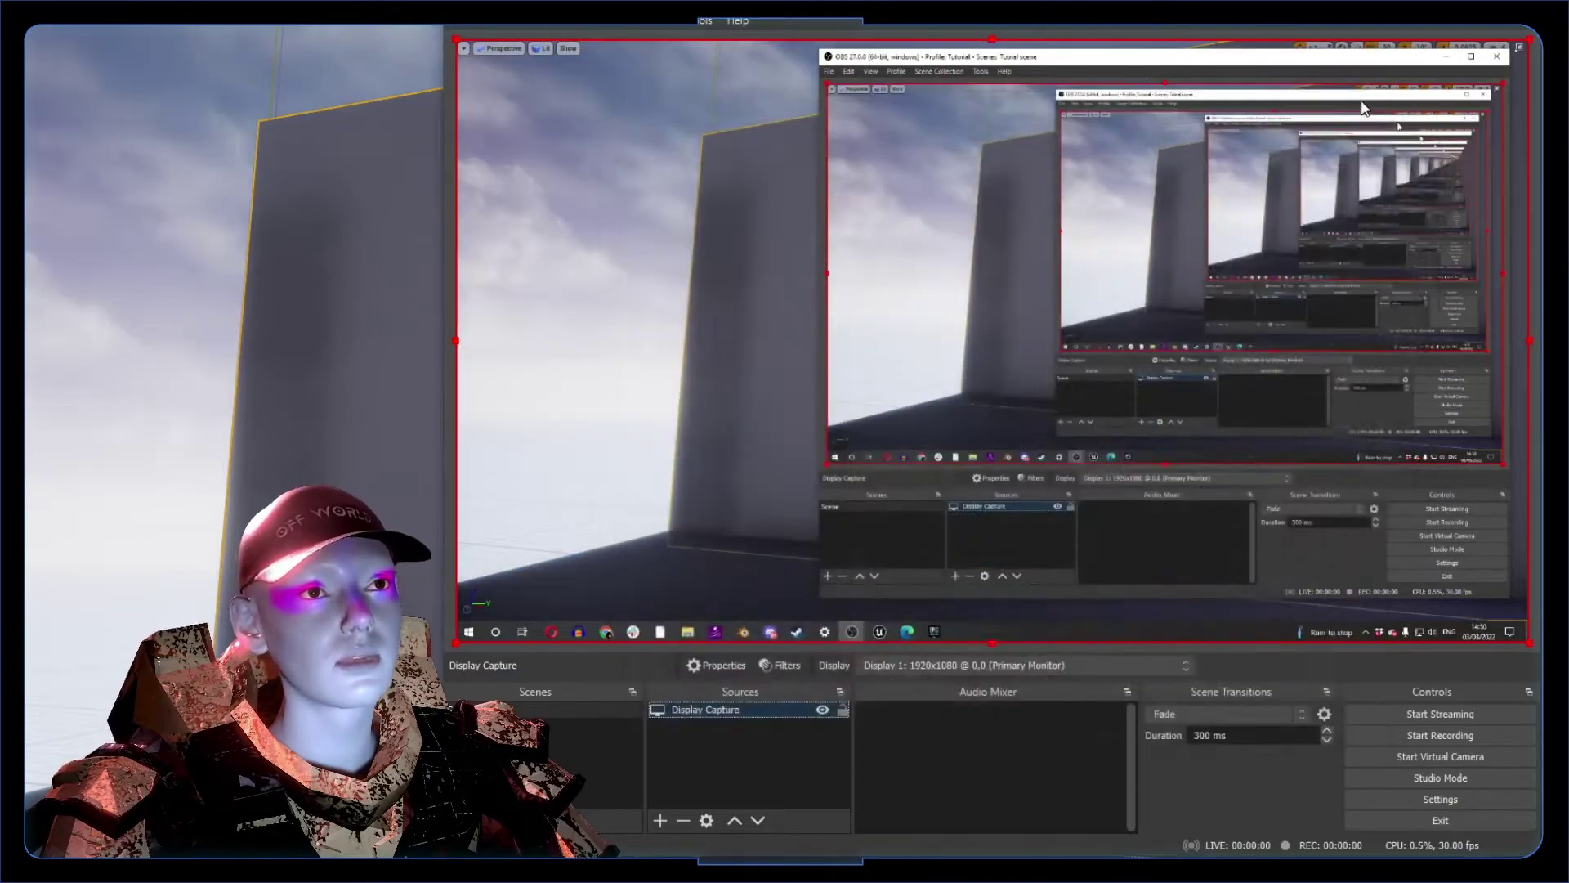
- Add a Spout2 Capture source that receives the OWLHomeStudio1 sender with the Premultiplied Alpha composite mode
click(661, 820)
click(752, 674)
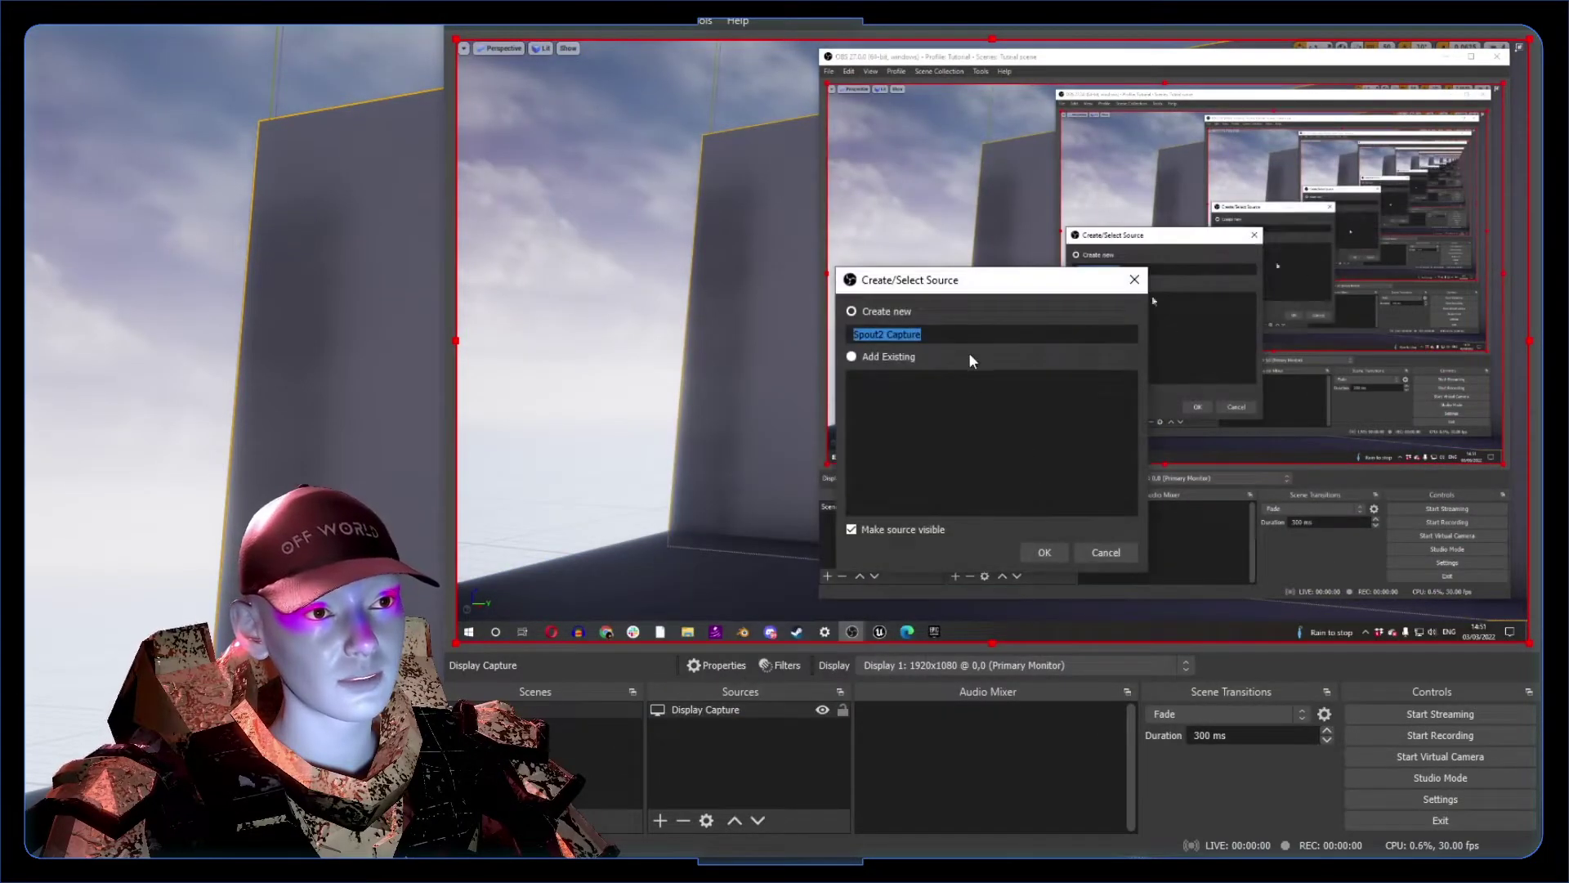
click(1035, 551)
click(875, 538)
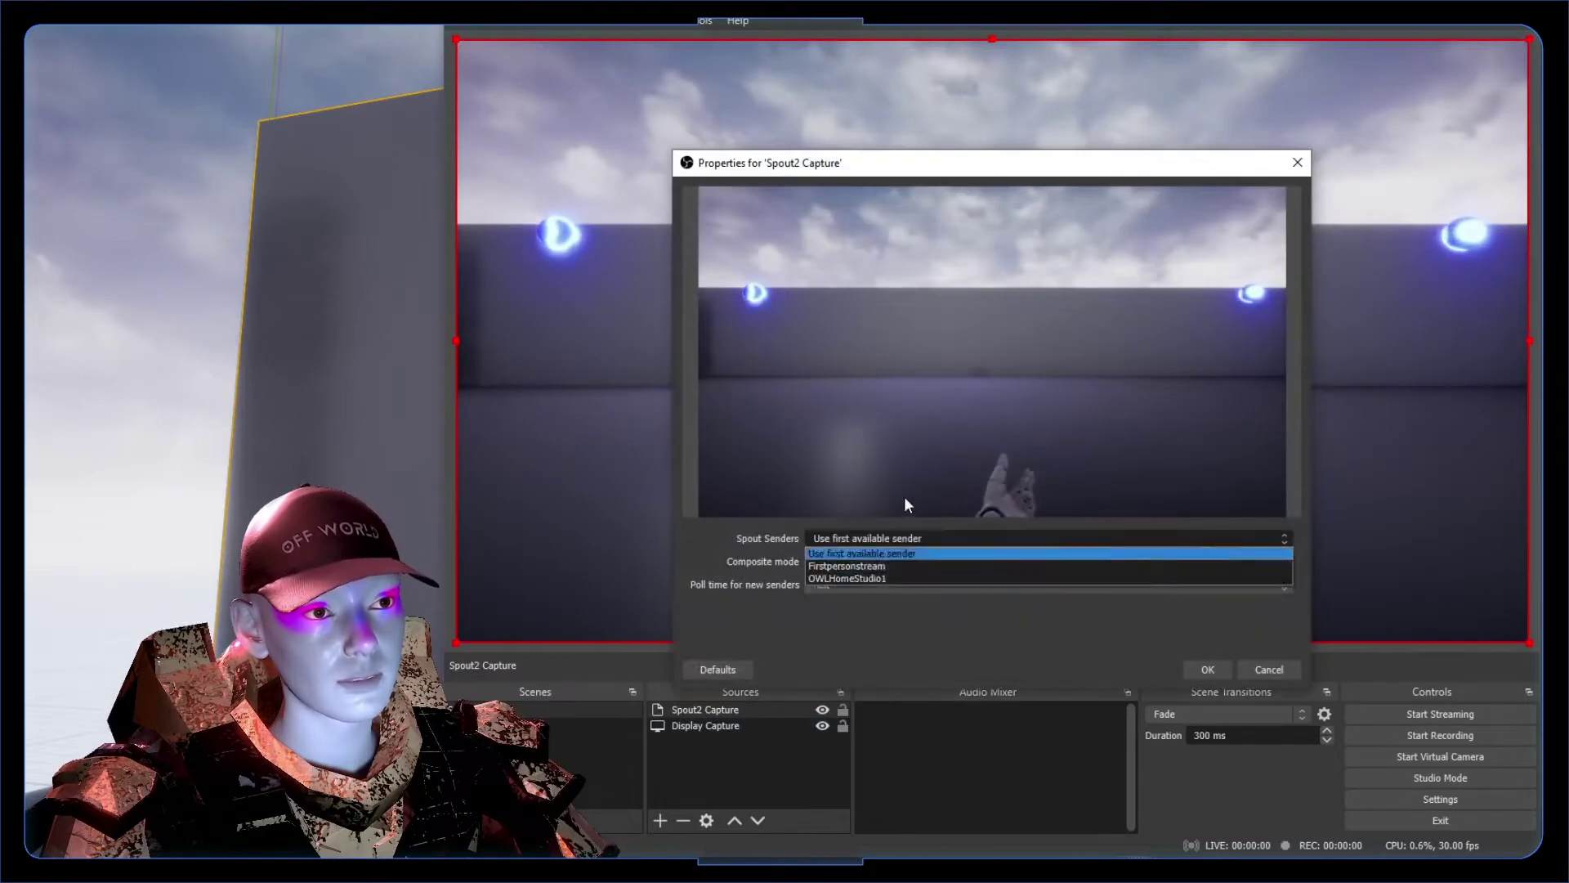
click(860, 575)
click(831, 562)
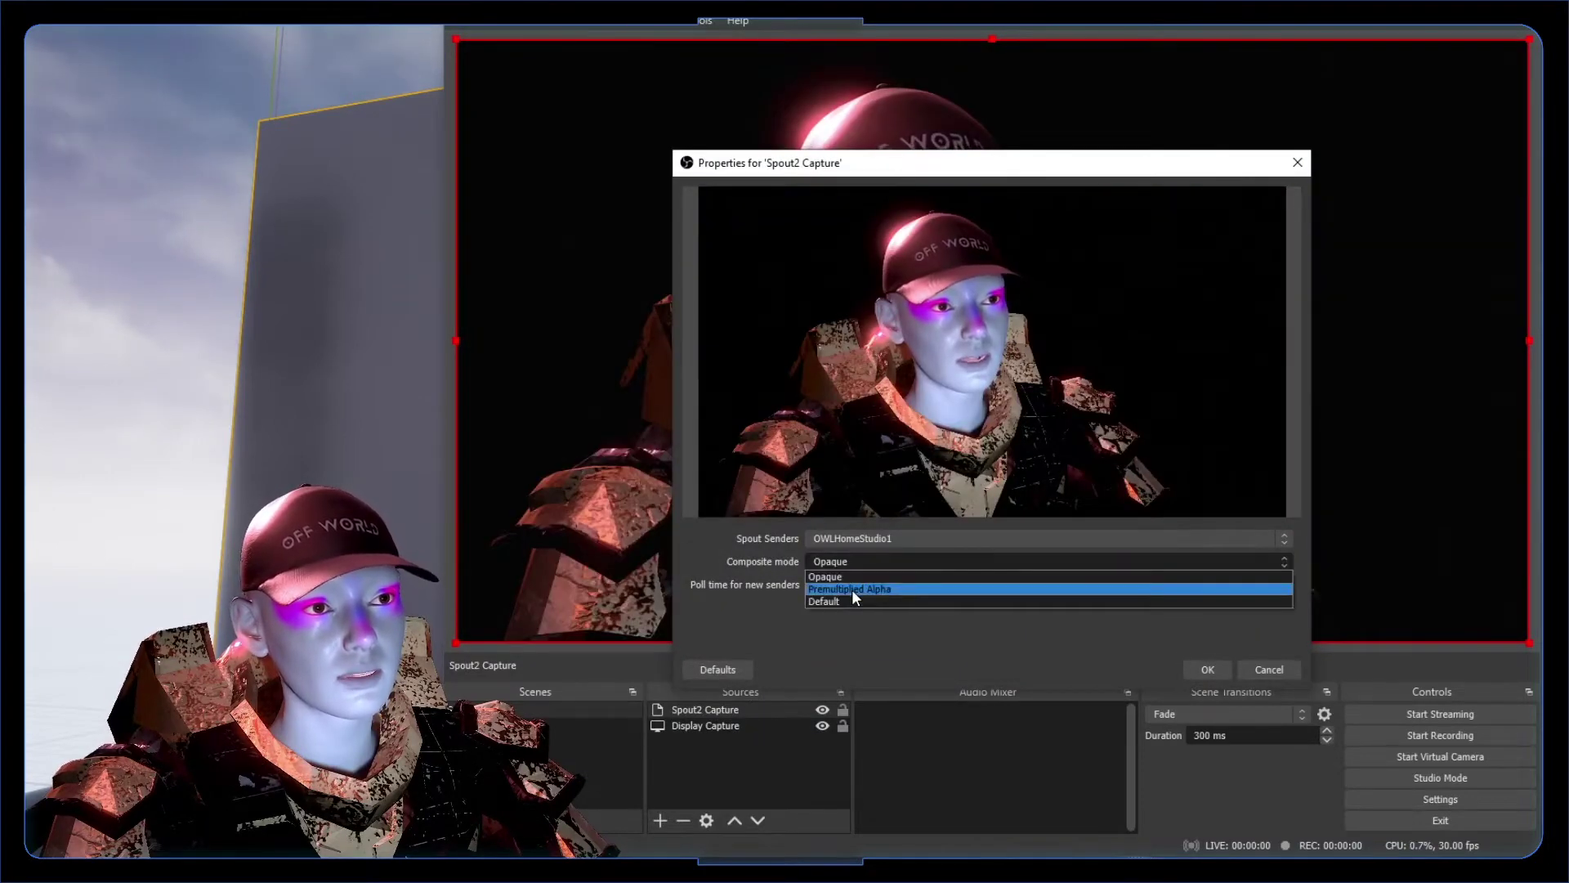
click(852, 591)
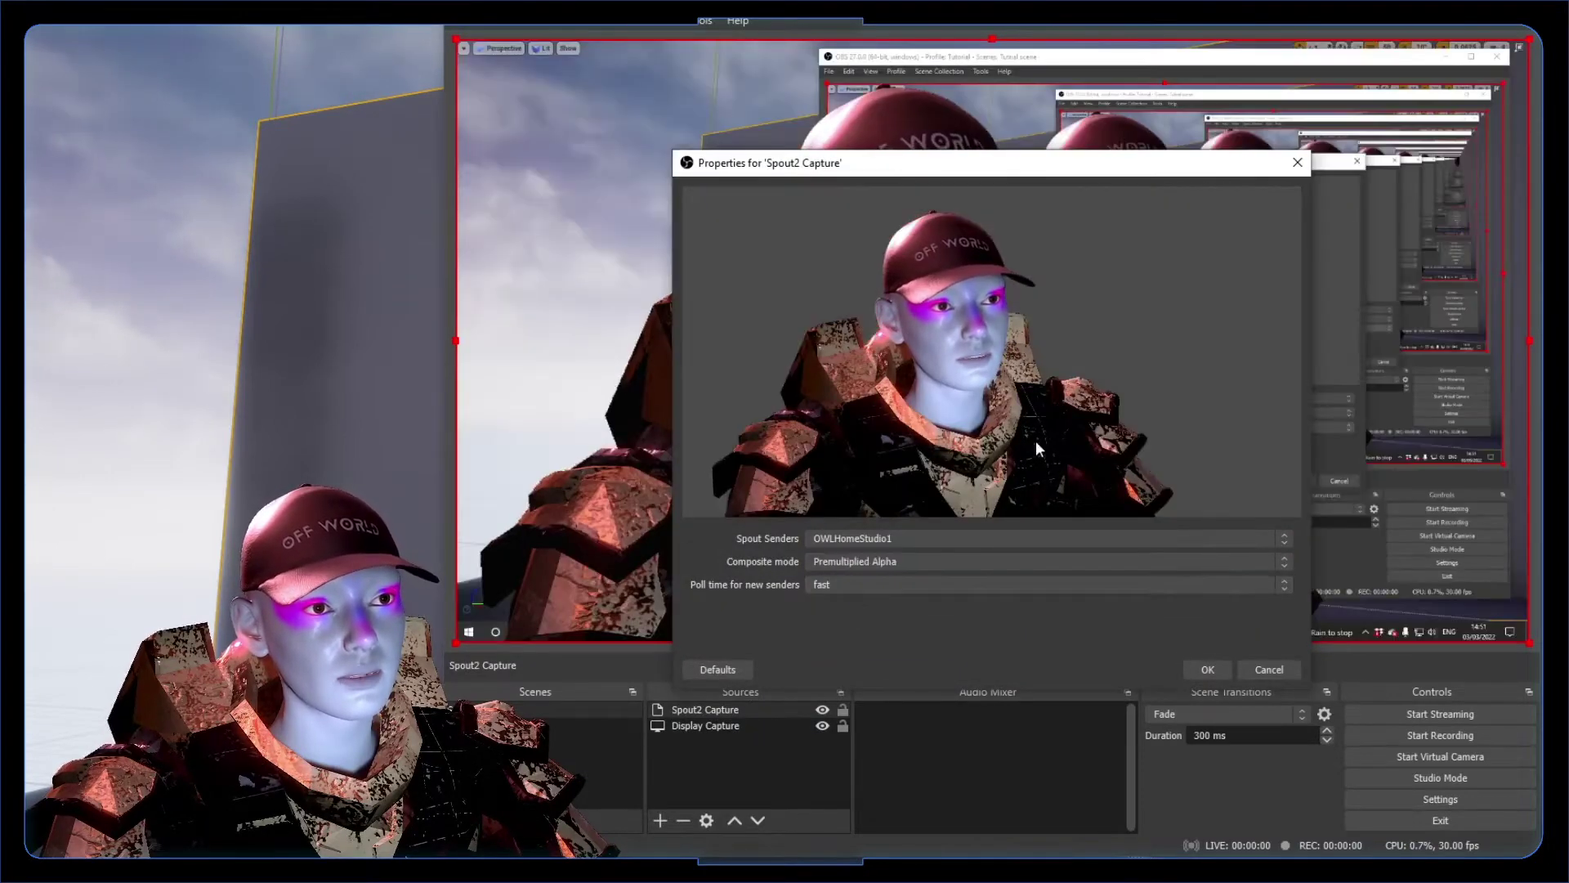
click(1209, 669)
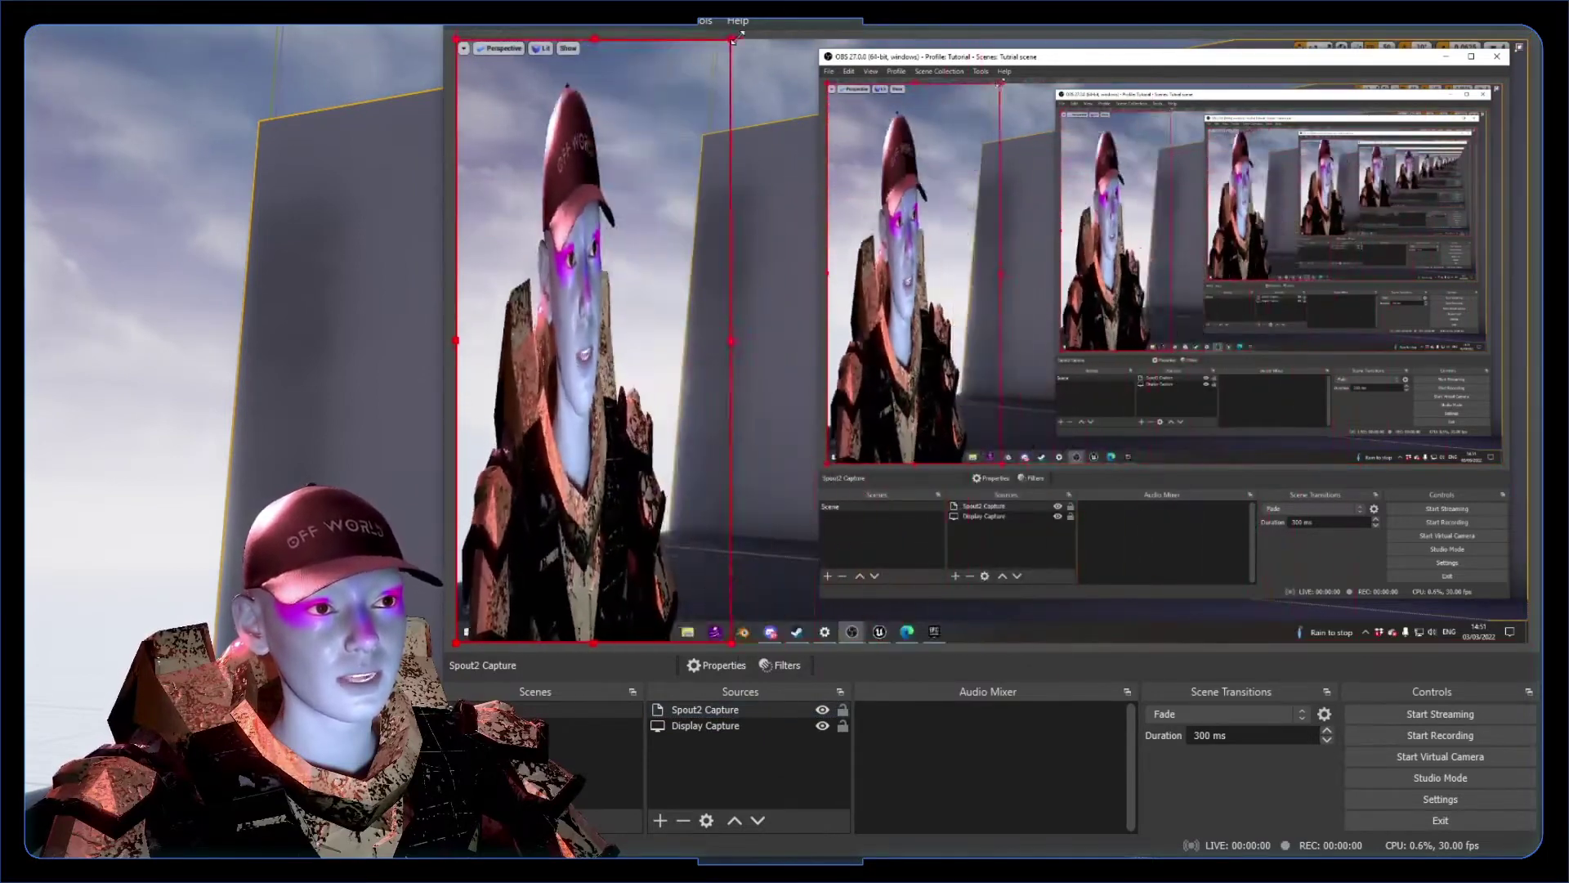
- Try squeezing the Spout2 Capture avatar horizontally and vertically in the preview
click(981, 373)
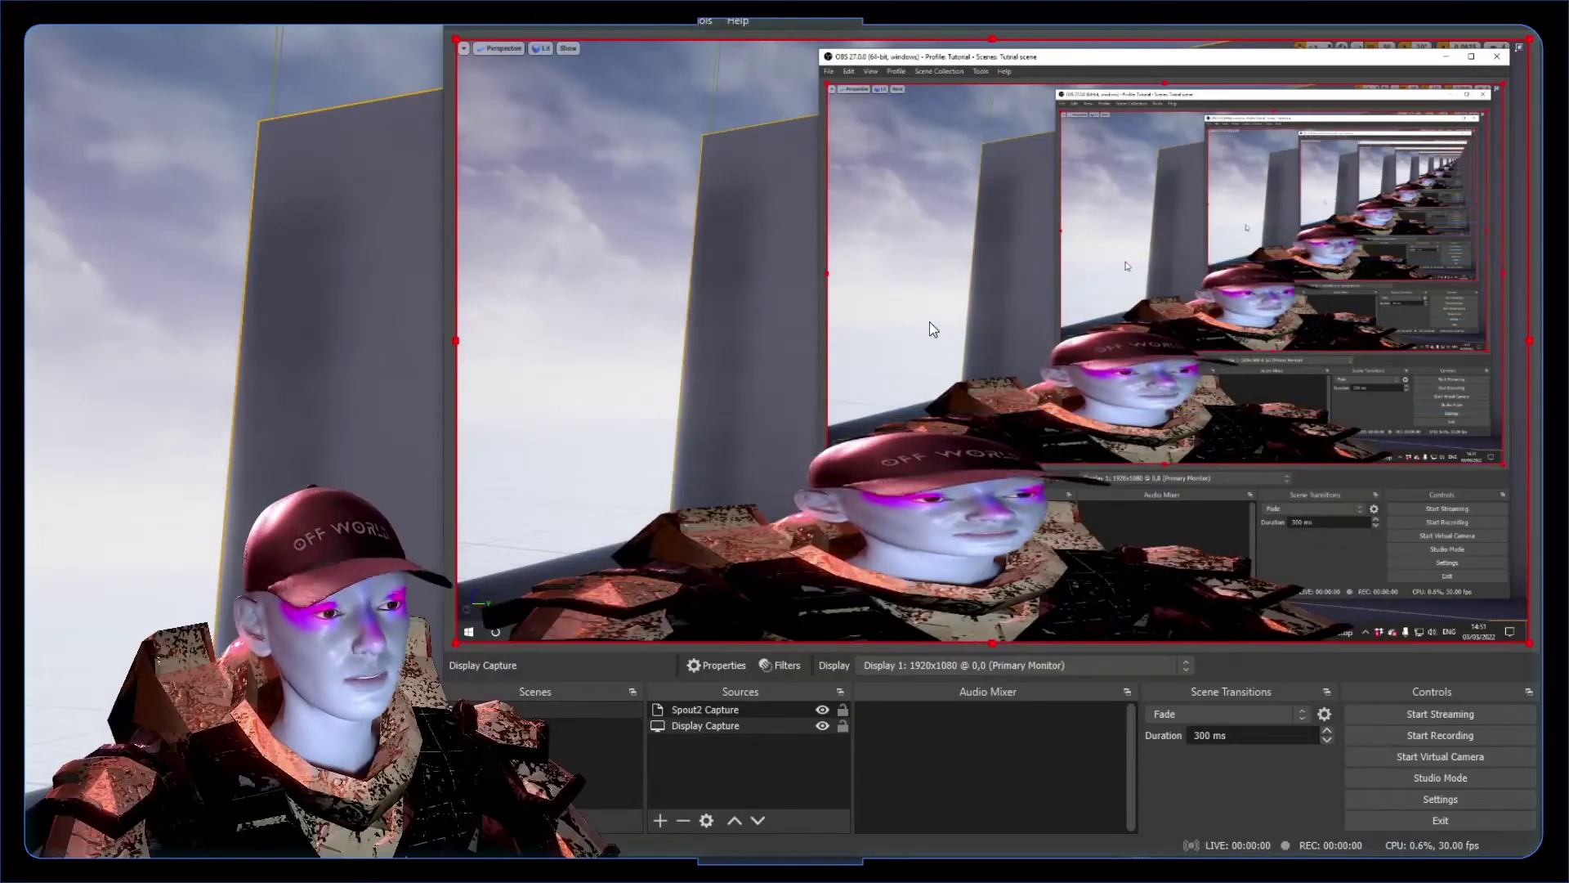
click(907, 313)
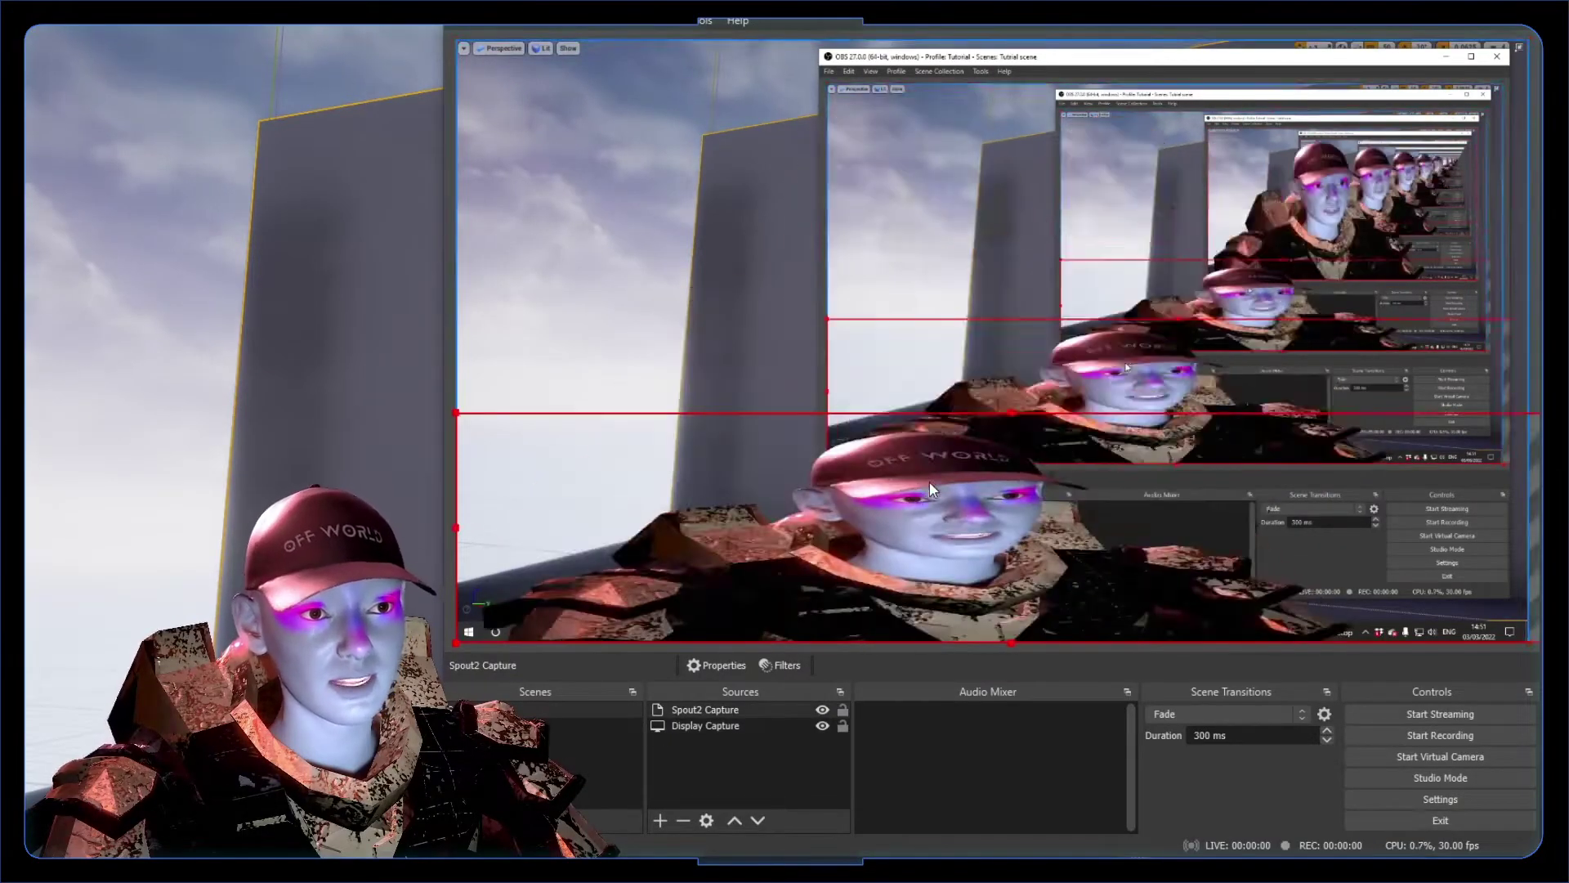
click(994, 547)
click(994, 546)
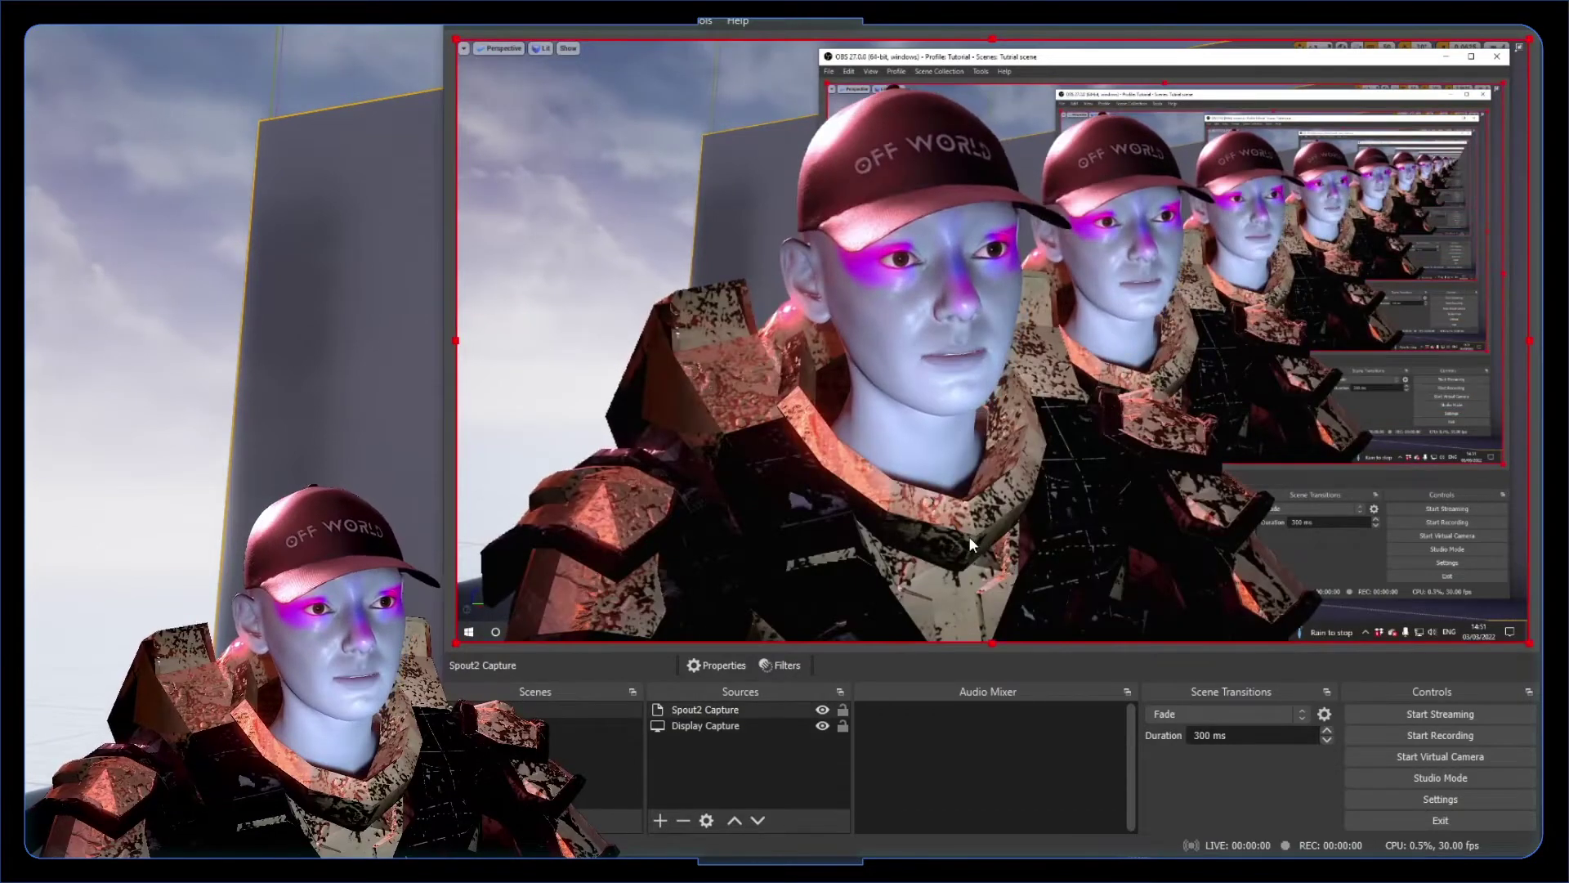
- Enlarge the Spout2 Capture avatar and position it so that it fills the left half of the preview canvas
drag(448, 642, 33, 854)
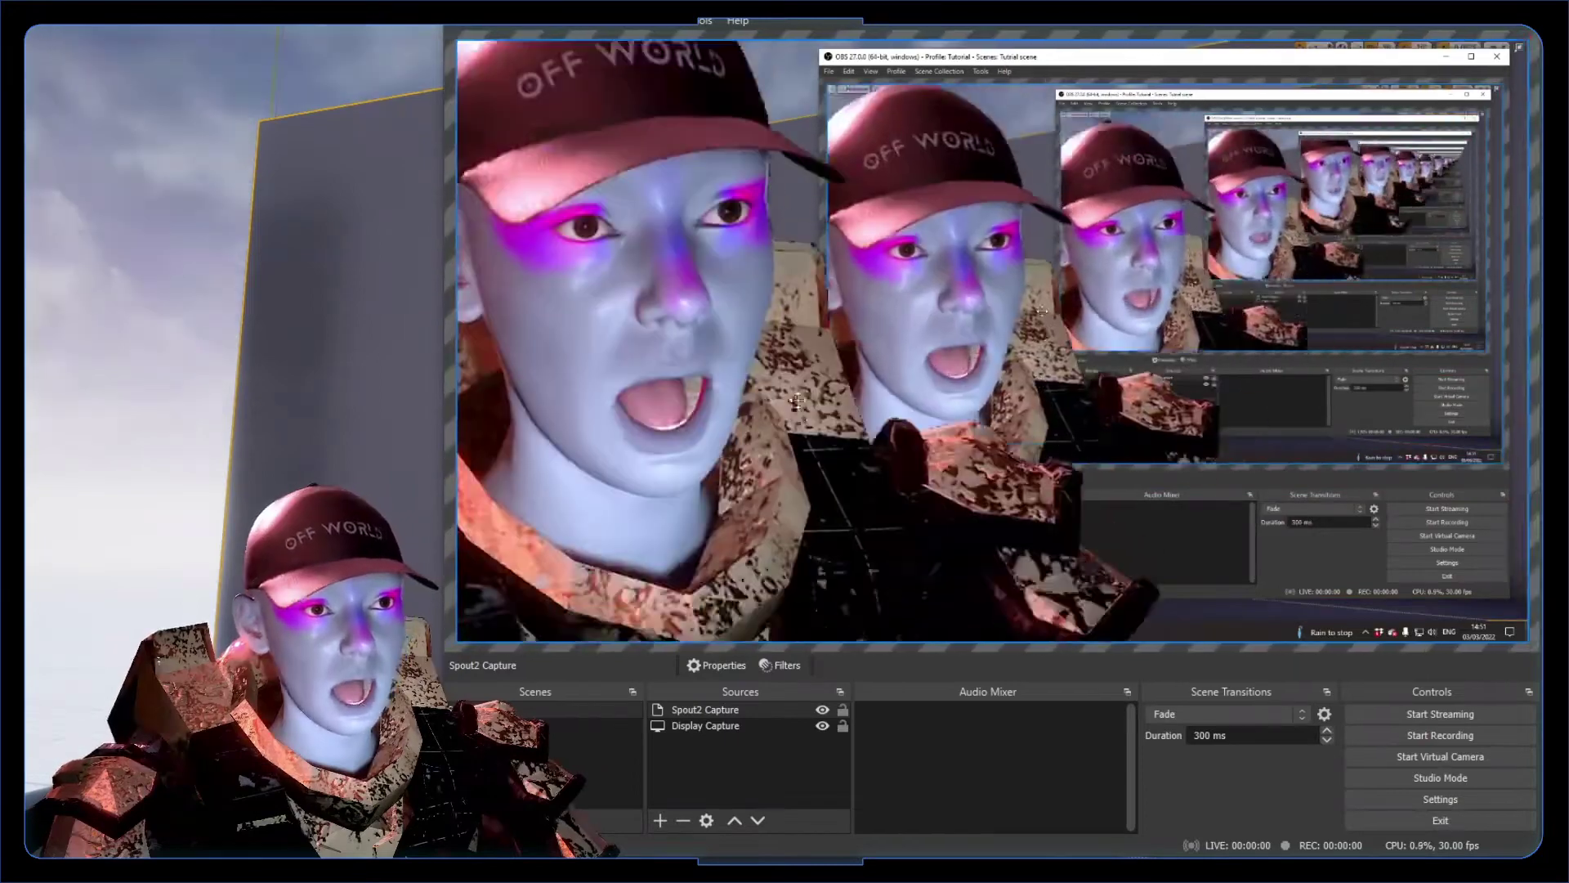
click(705, 709)
mouse_move(713, 713)
mouse_down()
mouse_move(713, 754)
mouse_move(703, 708)
mouse_up()
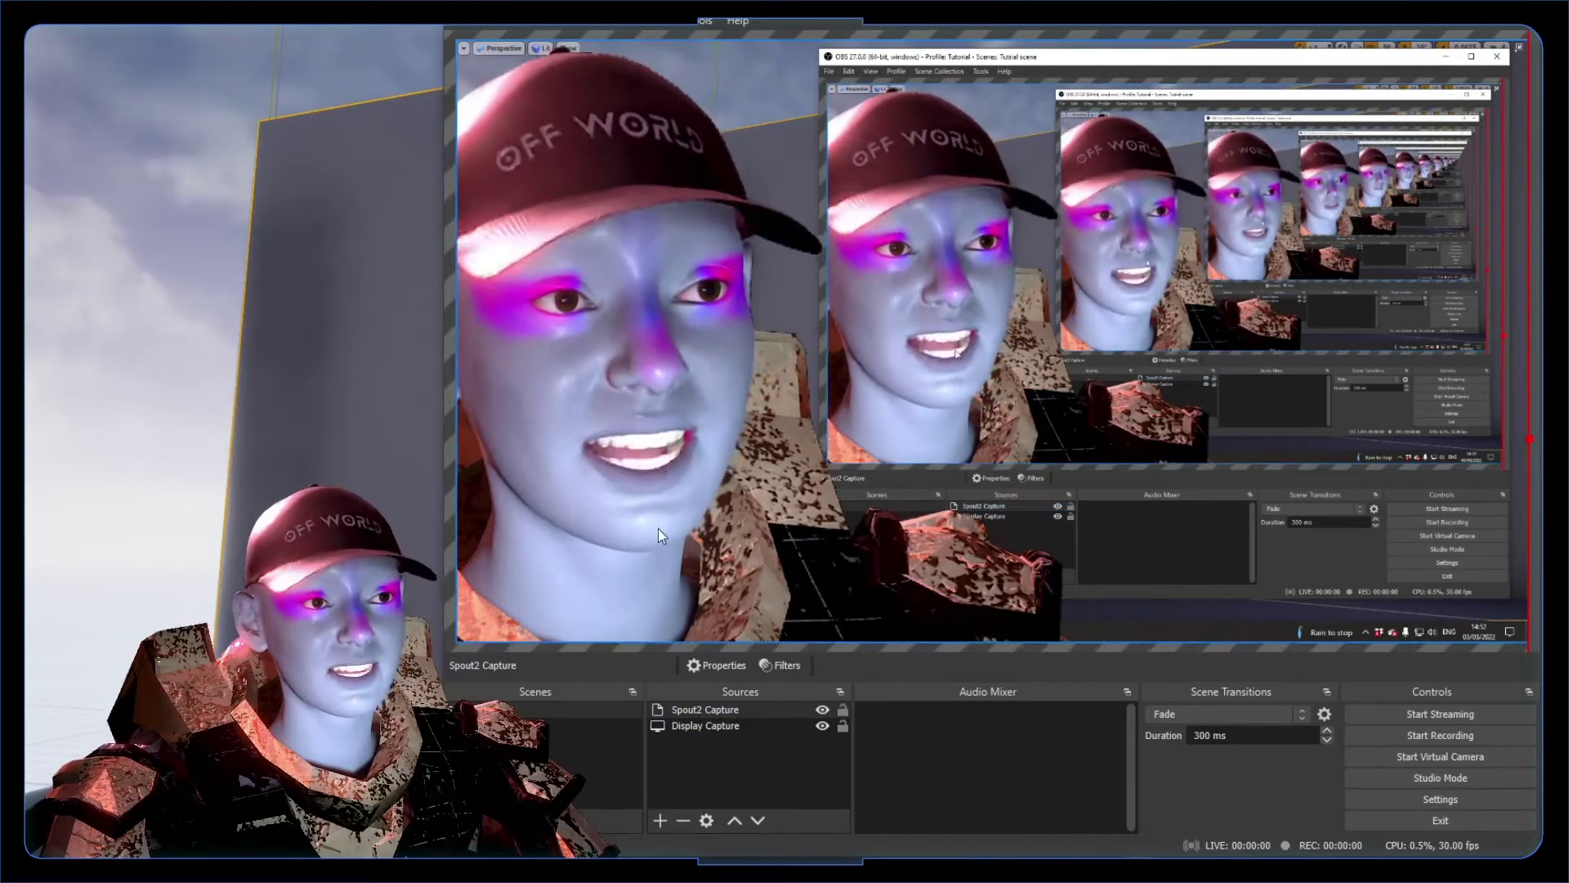
click(710, 792)
- Add an Audio Input Capture source that uses the Microphone (Q9-1) device
click(660, 820)
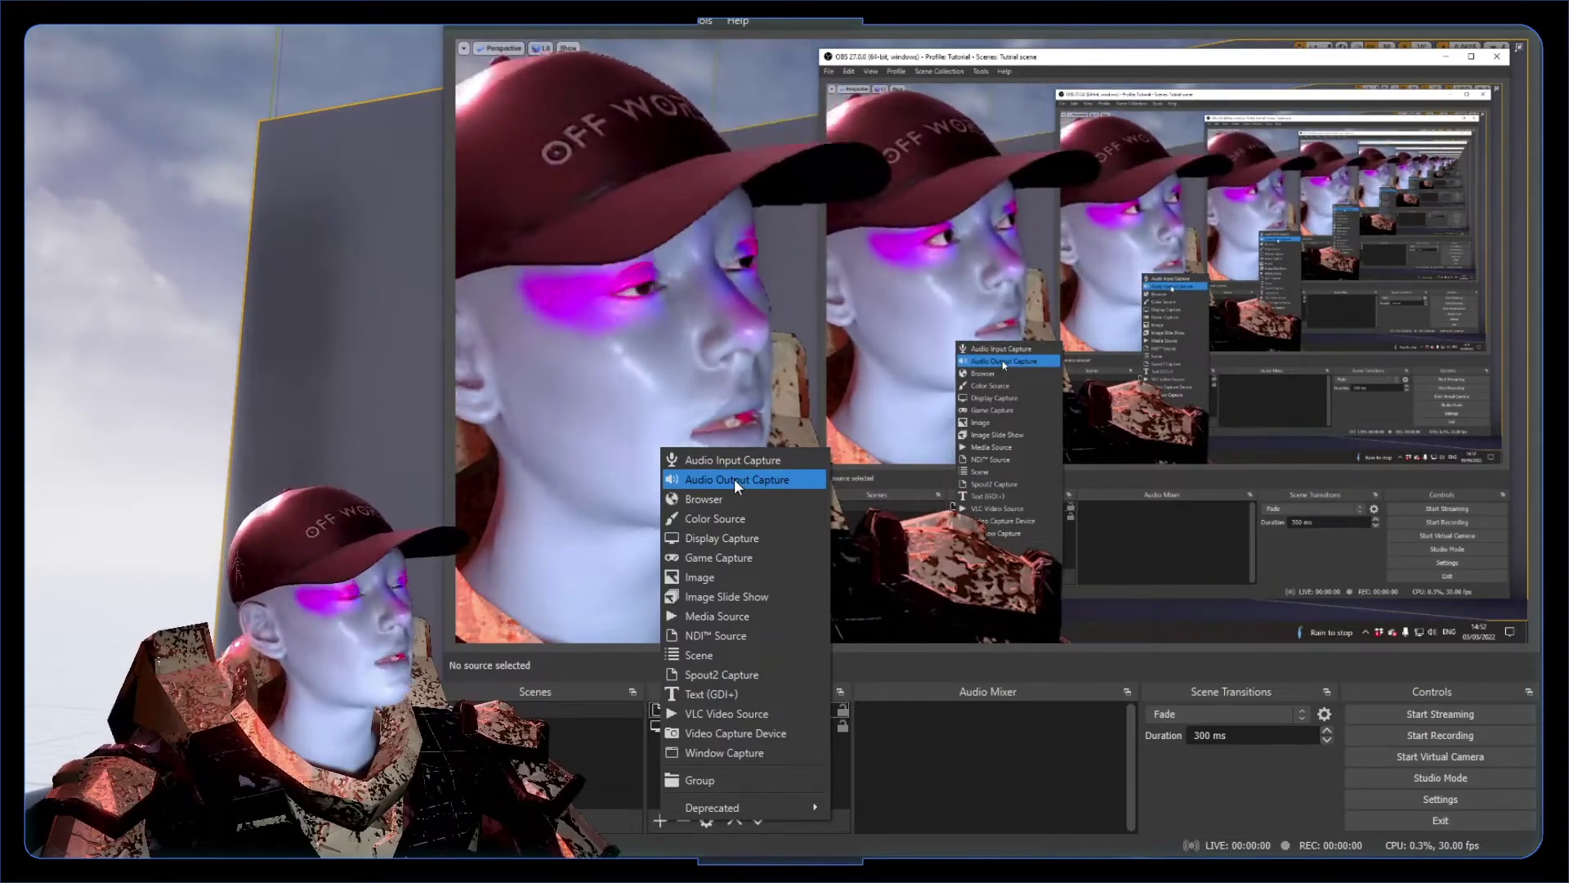
click(733, 460)
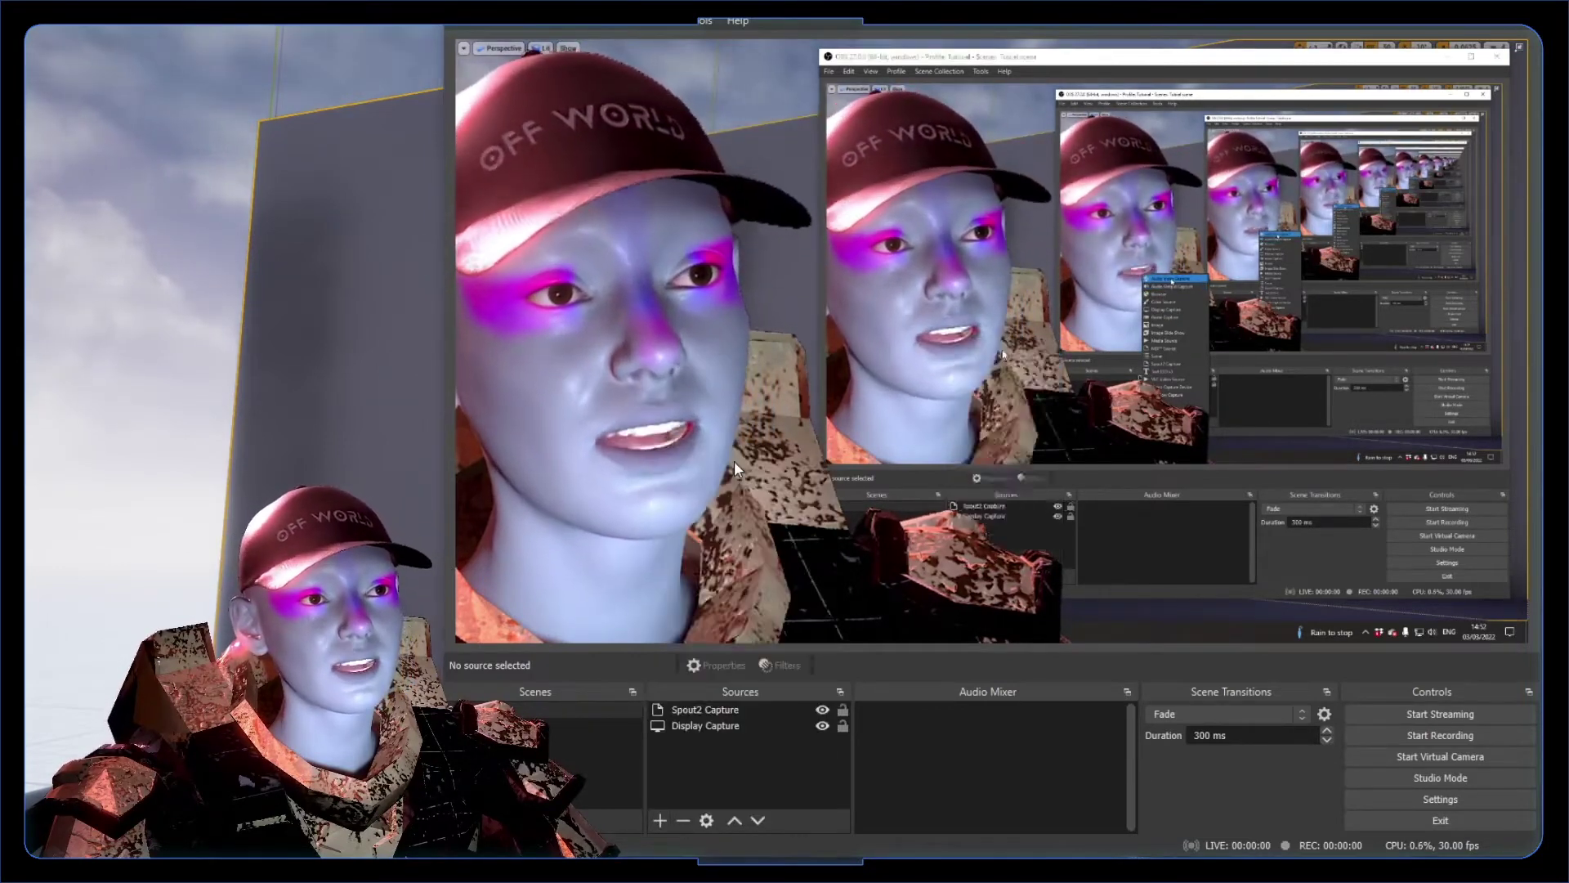
key(Return)
click(798, 203)
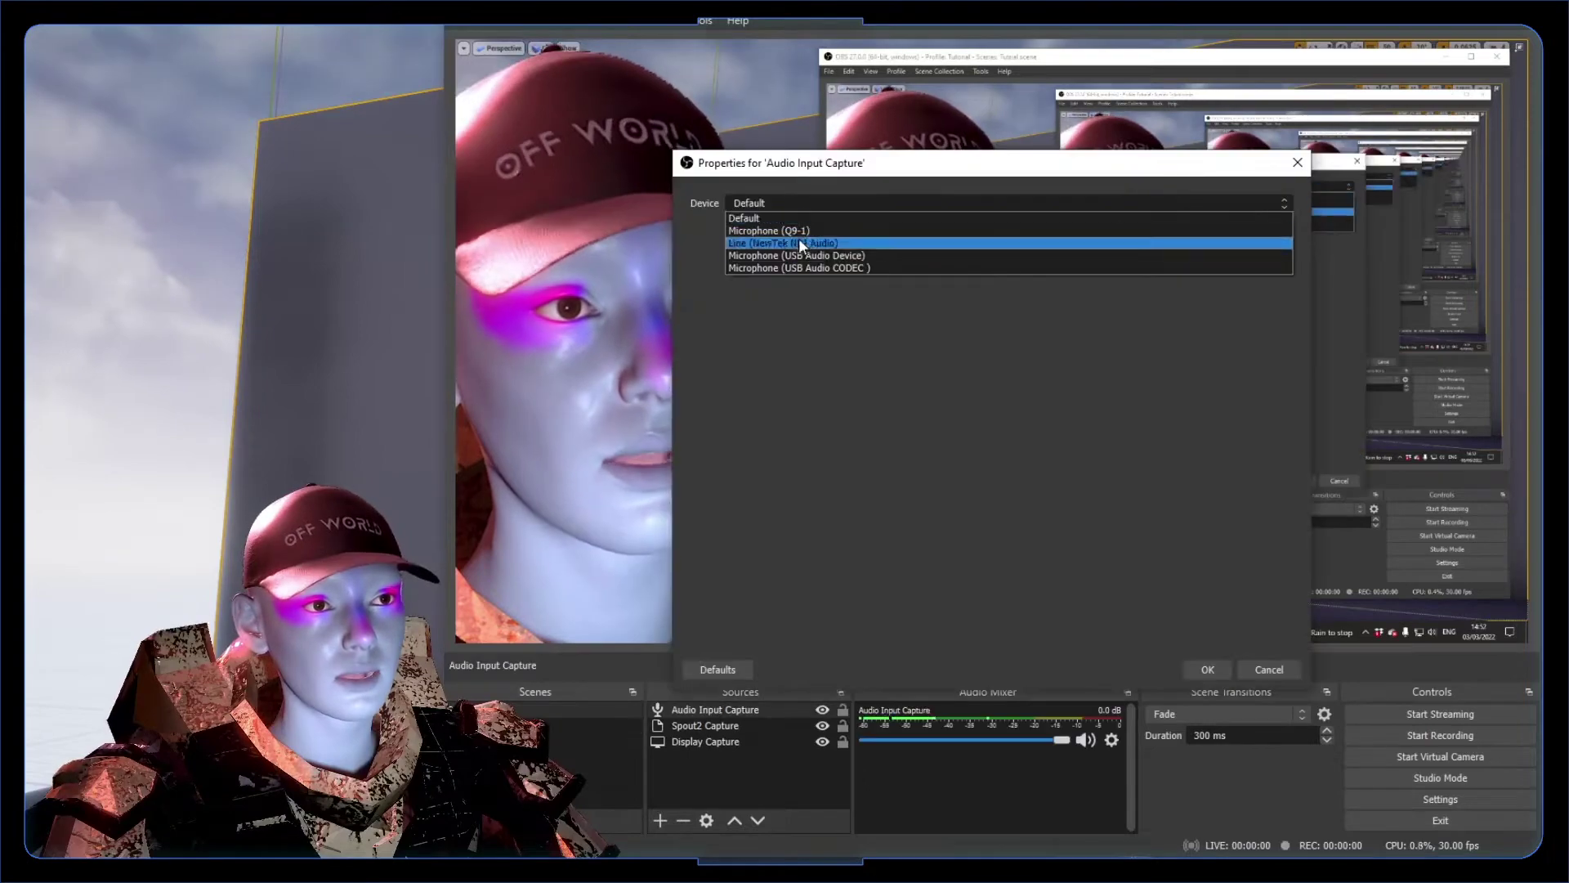
click(801, 236)
click(1207, 670)
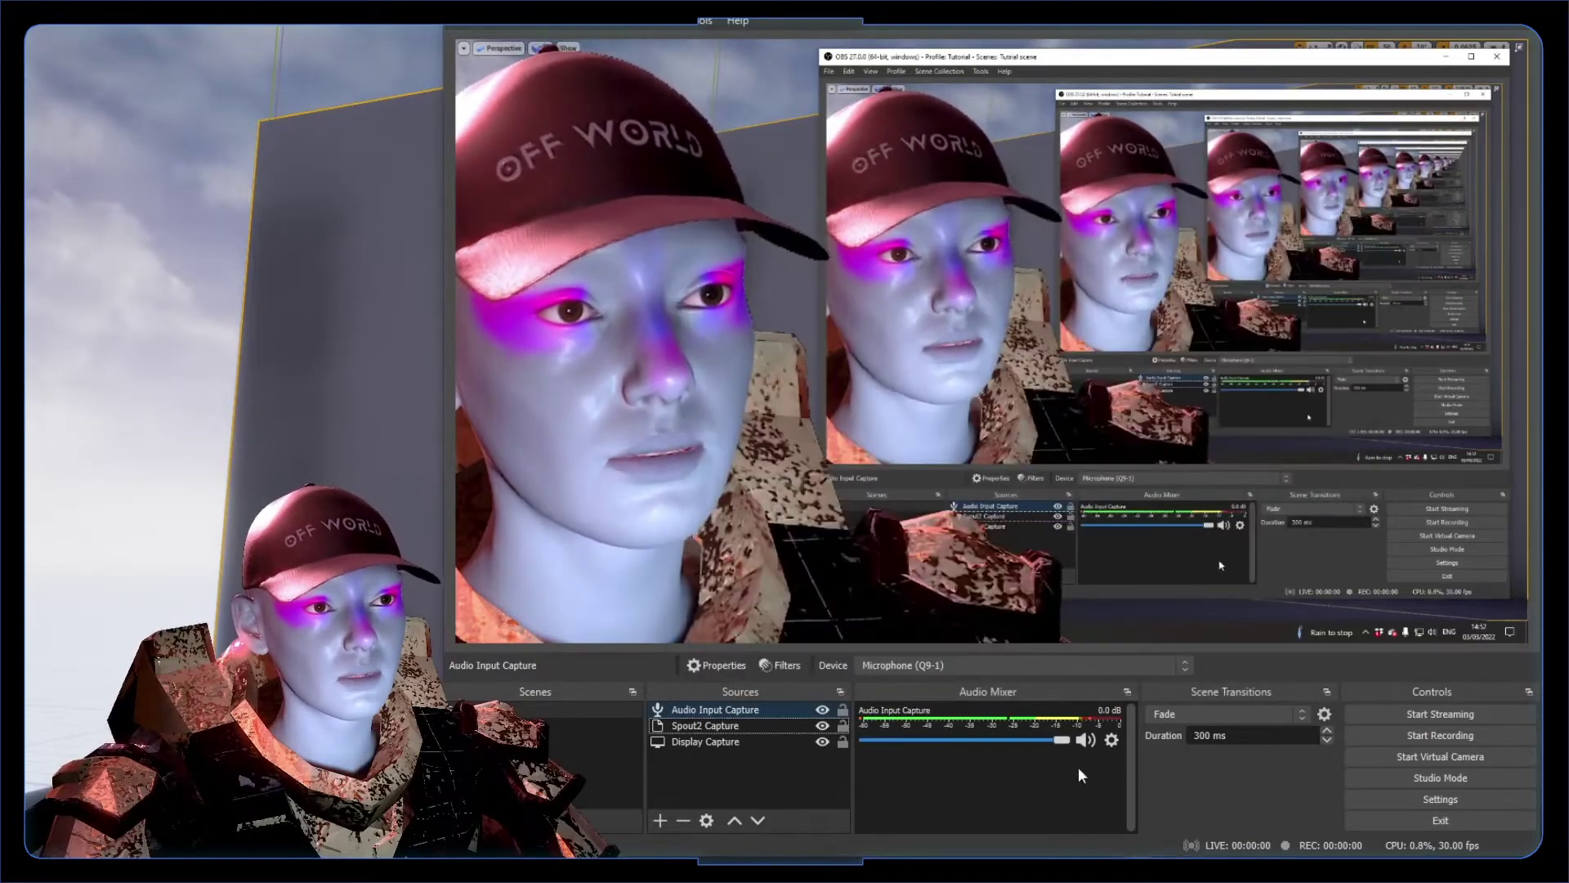
- Add Compressor, Noise Suppression and Limiter filters to the Audio Input Capture source
click(660, 821)
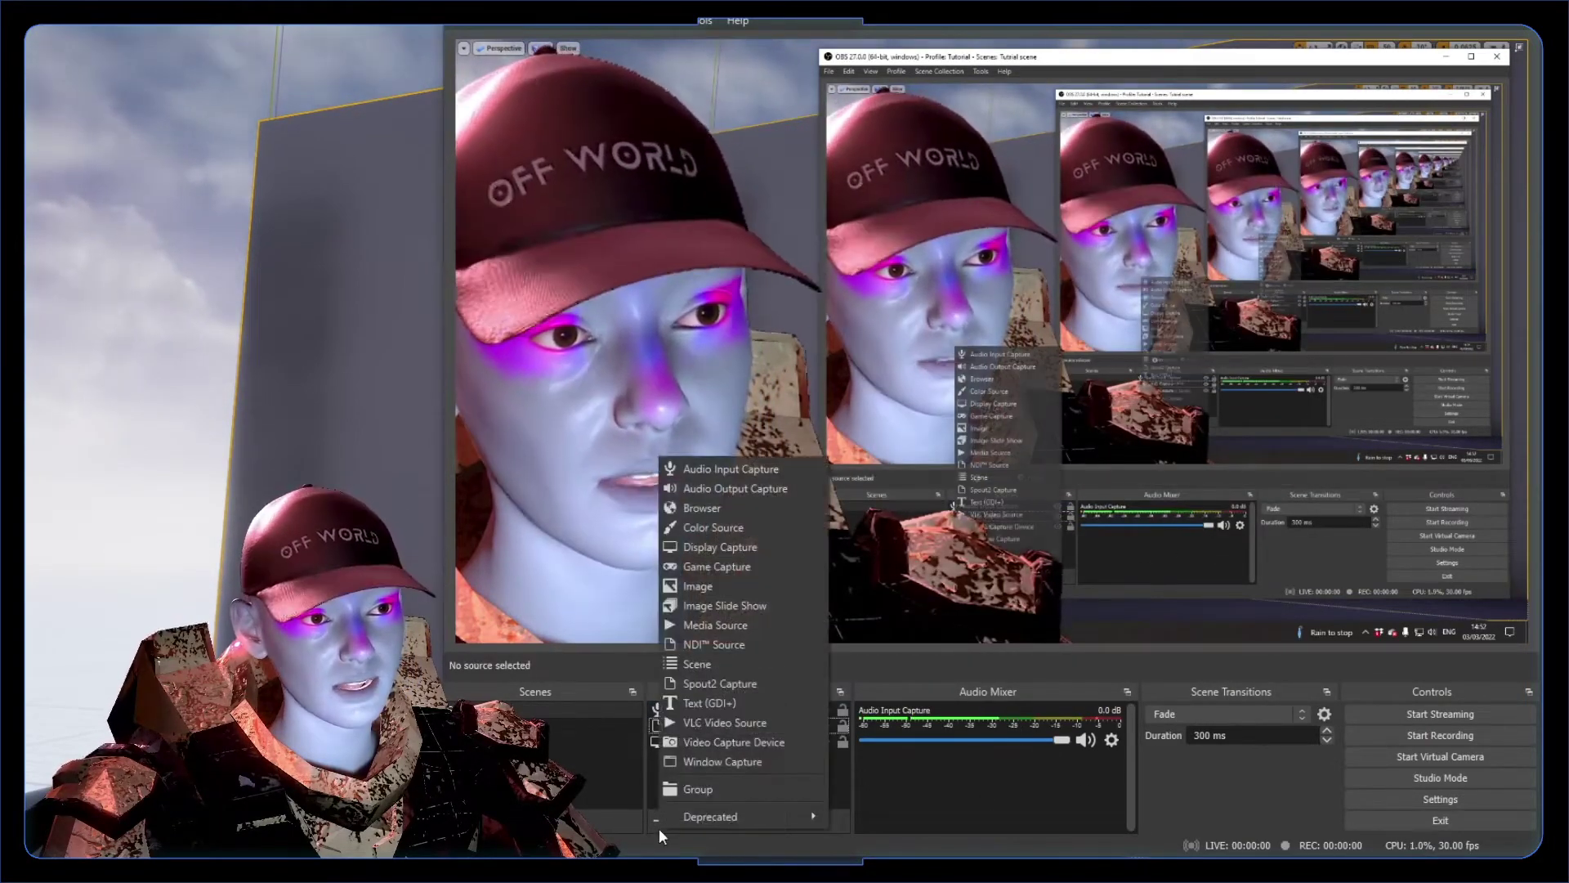
click(659, 825)
right_click(714, 713)
click(714, 713)
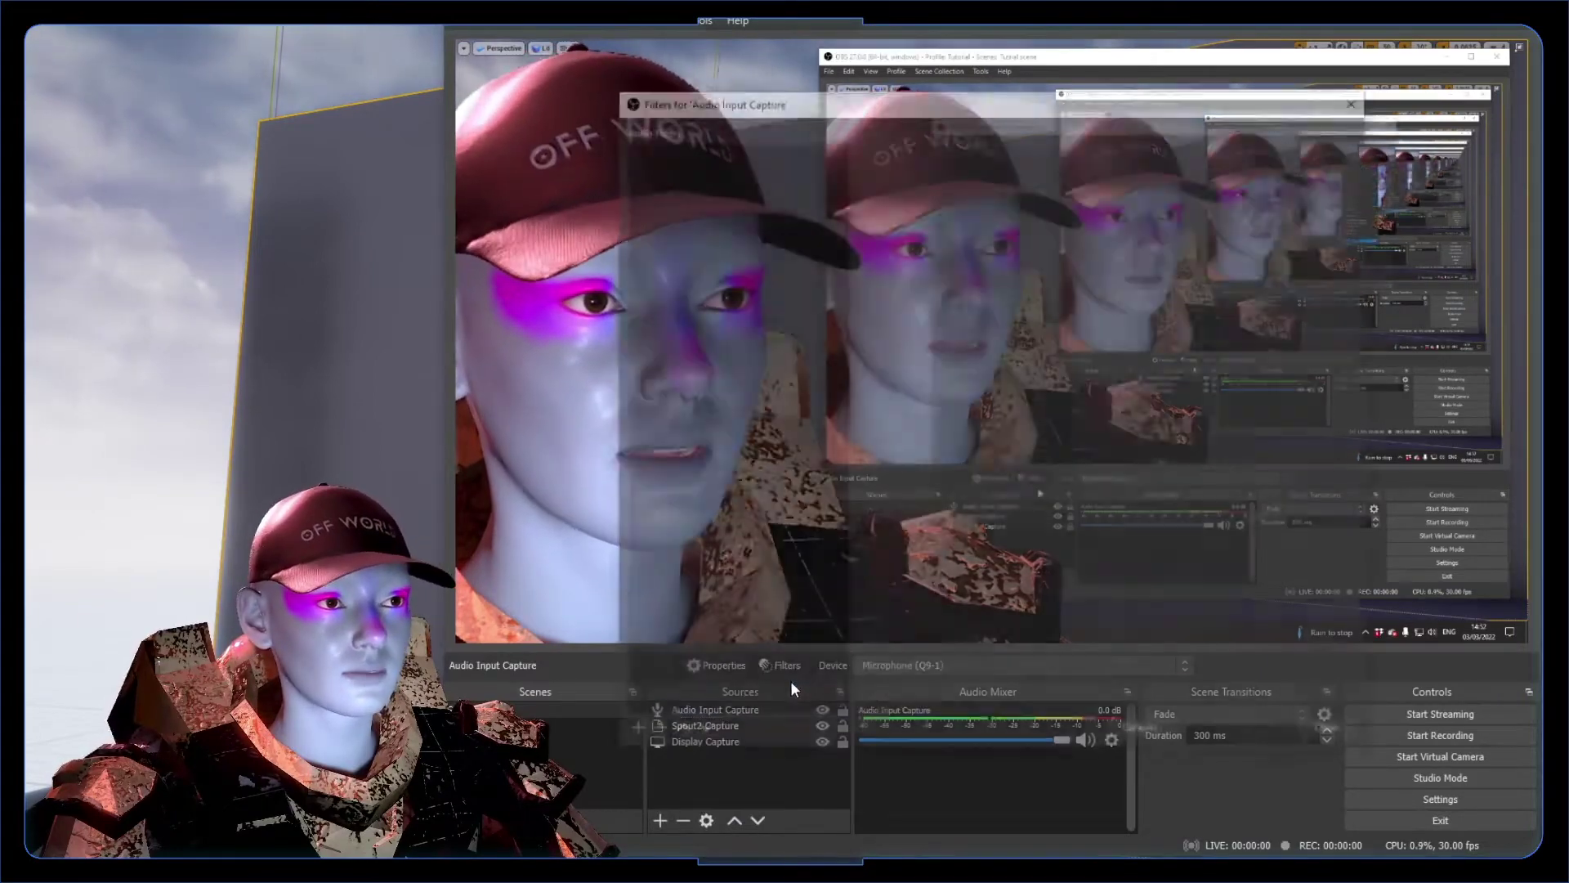
click(784, 666)
click(631, 736)
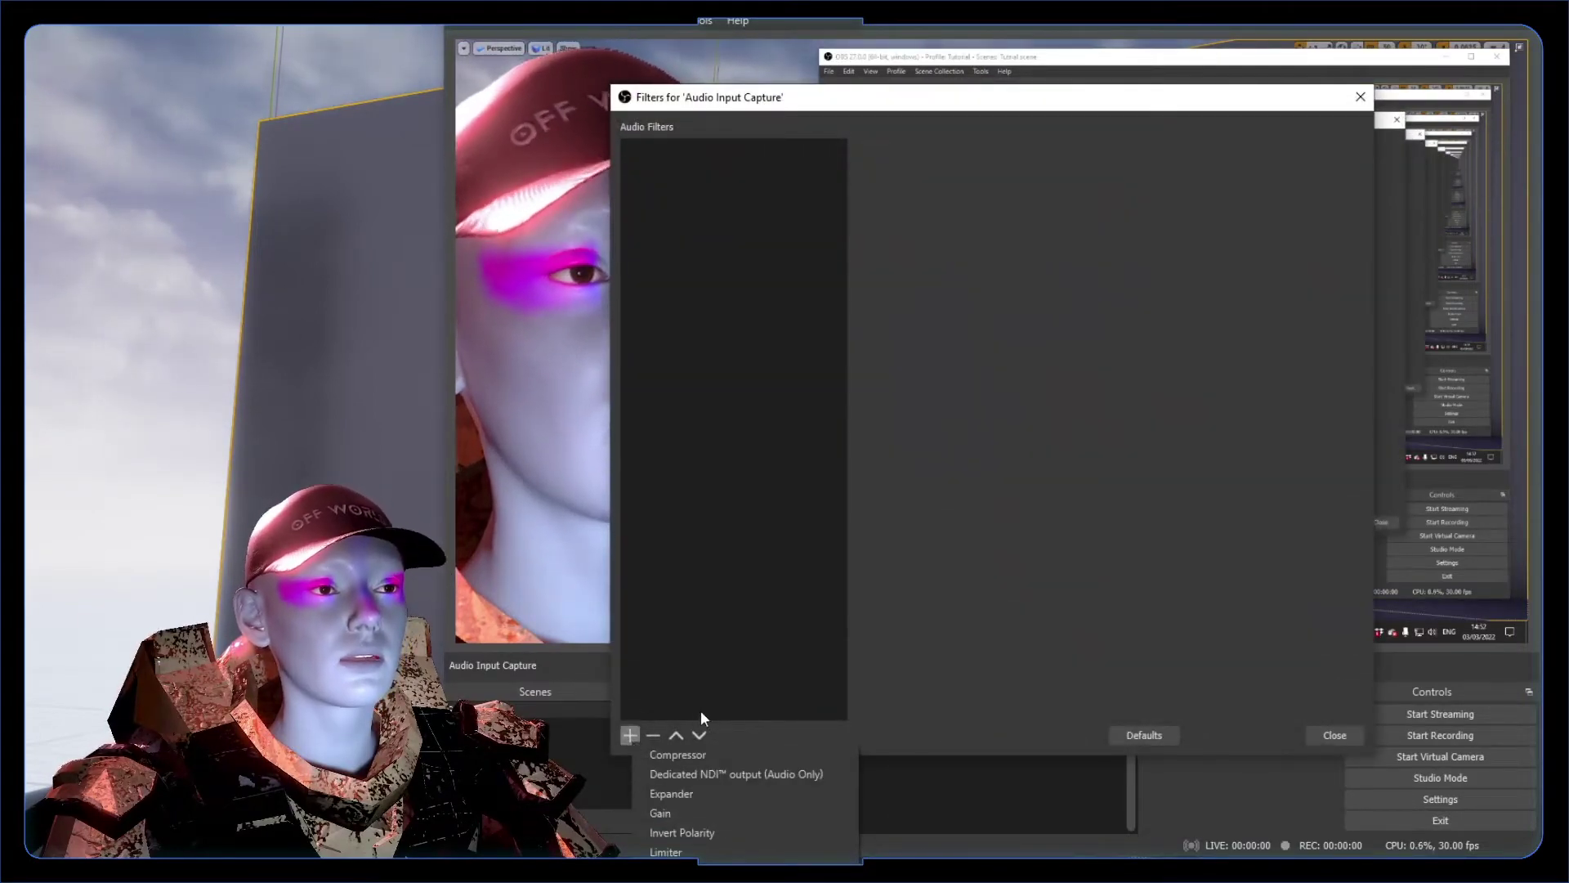
click(679, 852)
key(Return)
drag(1267, 101, 760, 46)
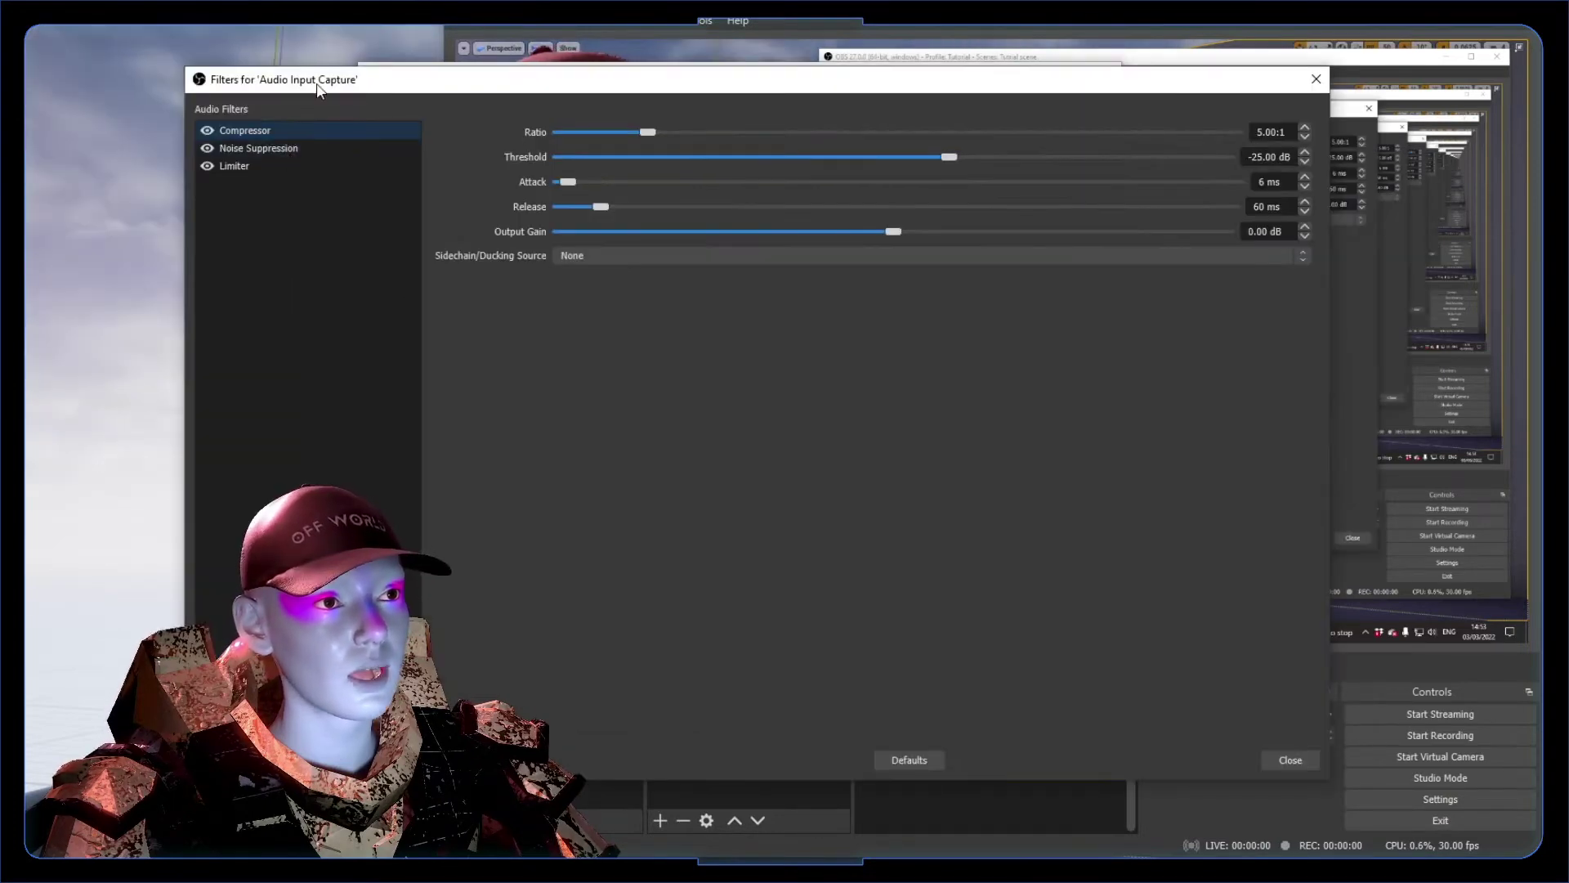
- Review the settings of the Compressor and Limiter filters on the microphone source
drag(317, 89, 401, 89)
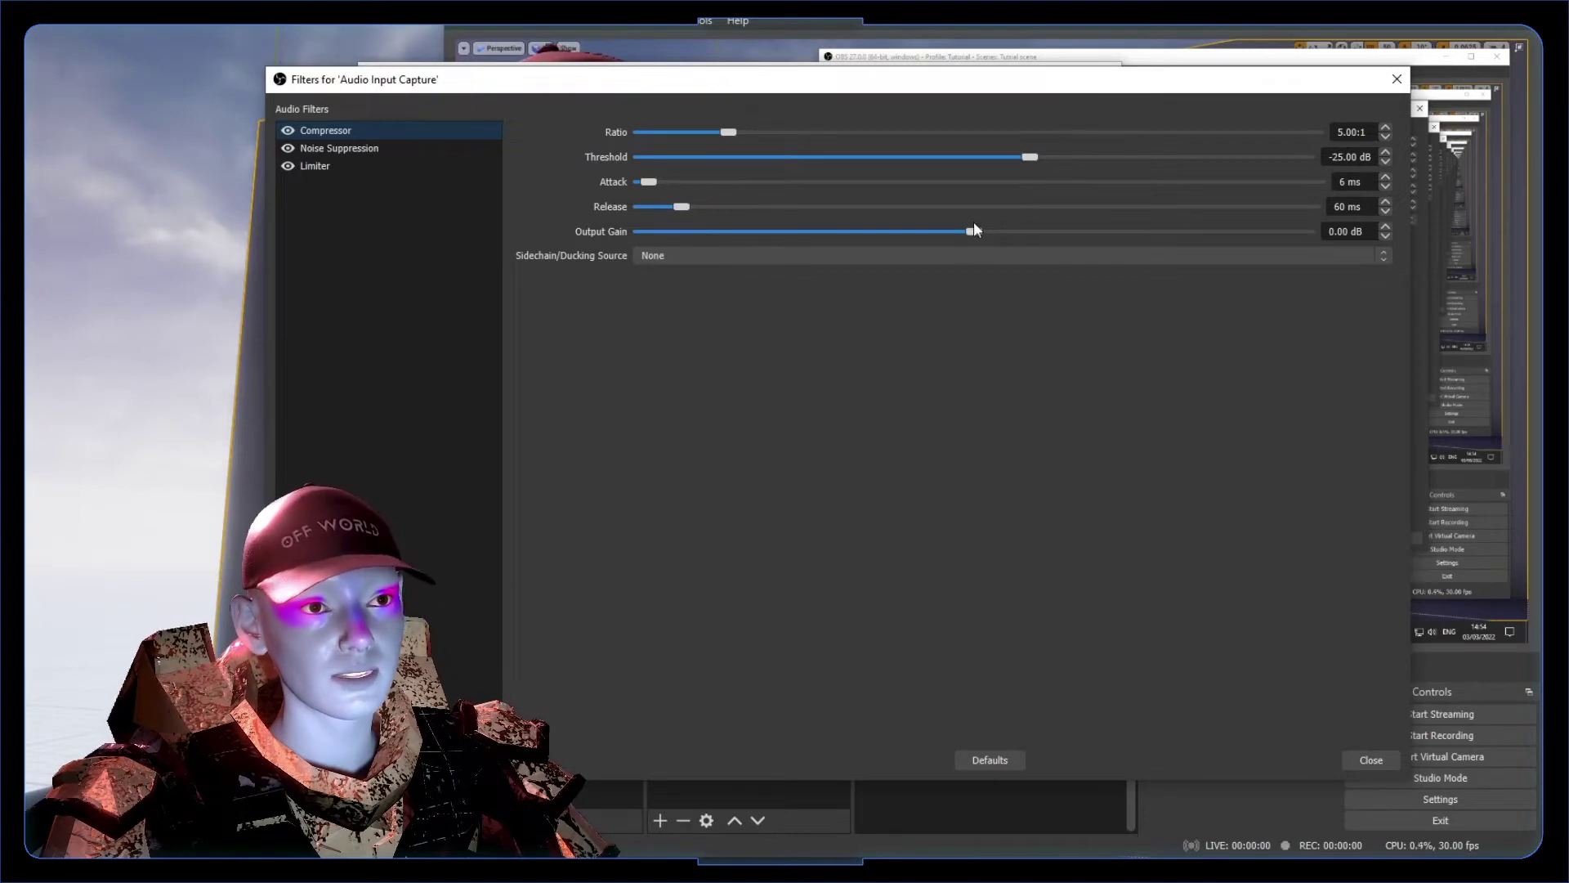
click(319, 167)
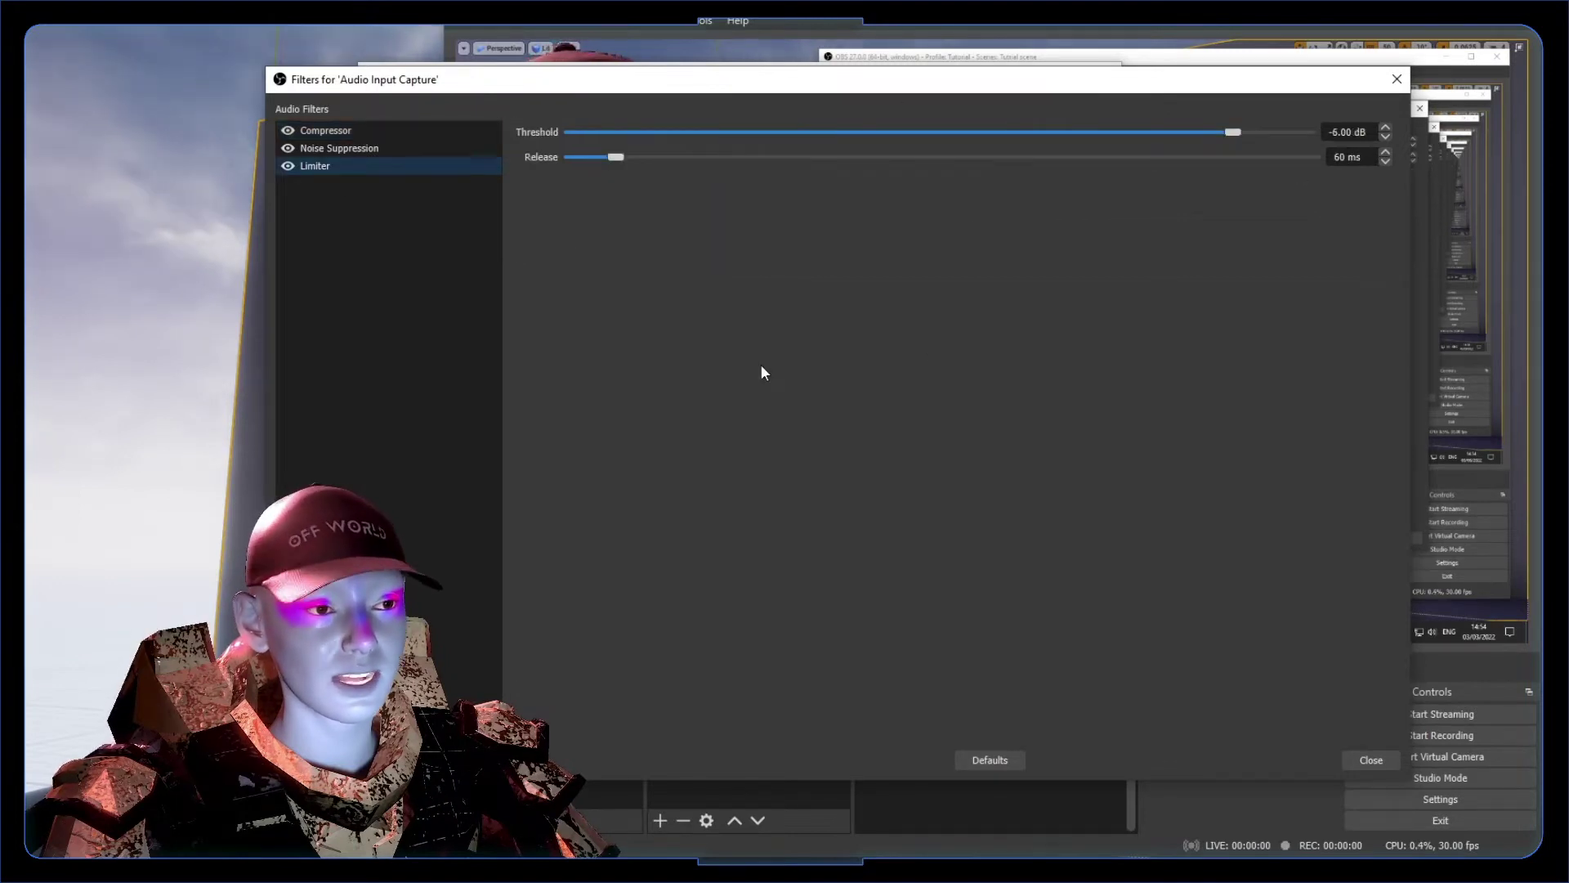
click(327, 132)
- Choose the RNNoise (good quality, more CPU usage) method for the Noise Suppression filter and close the audio filters
key(Down)
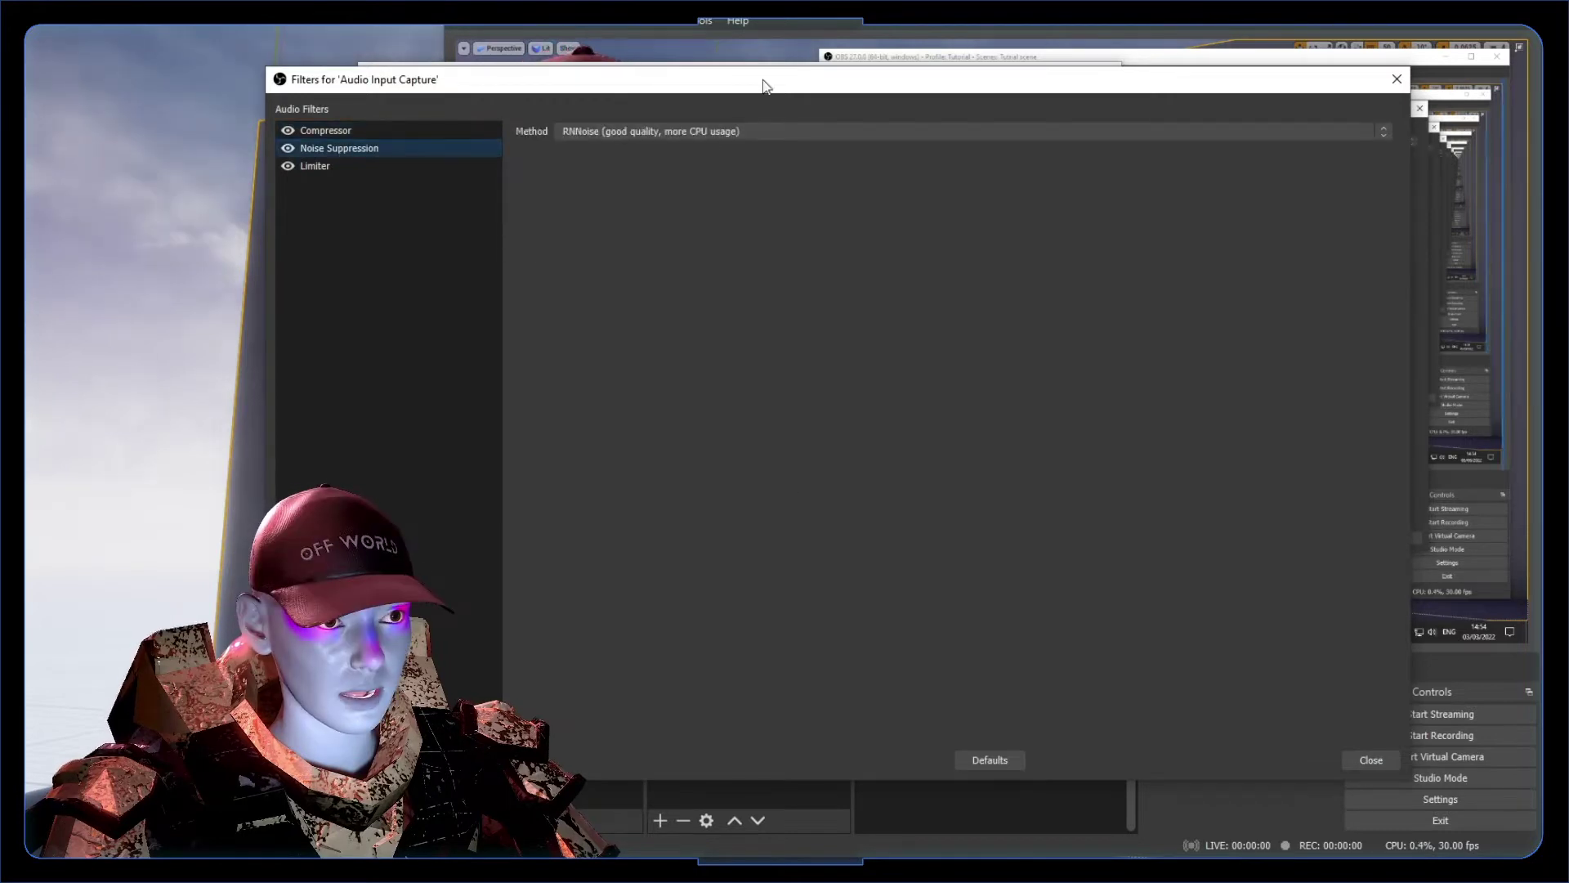
click(708, 132)
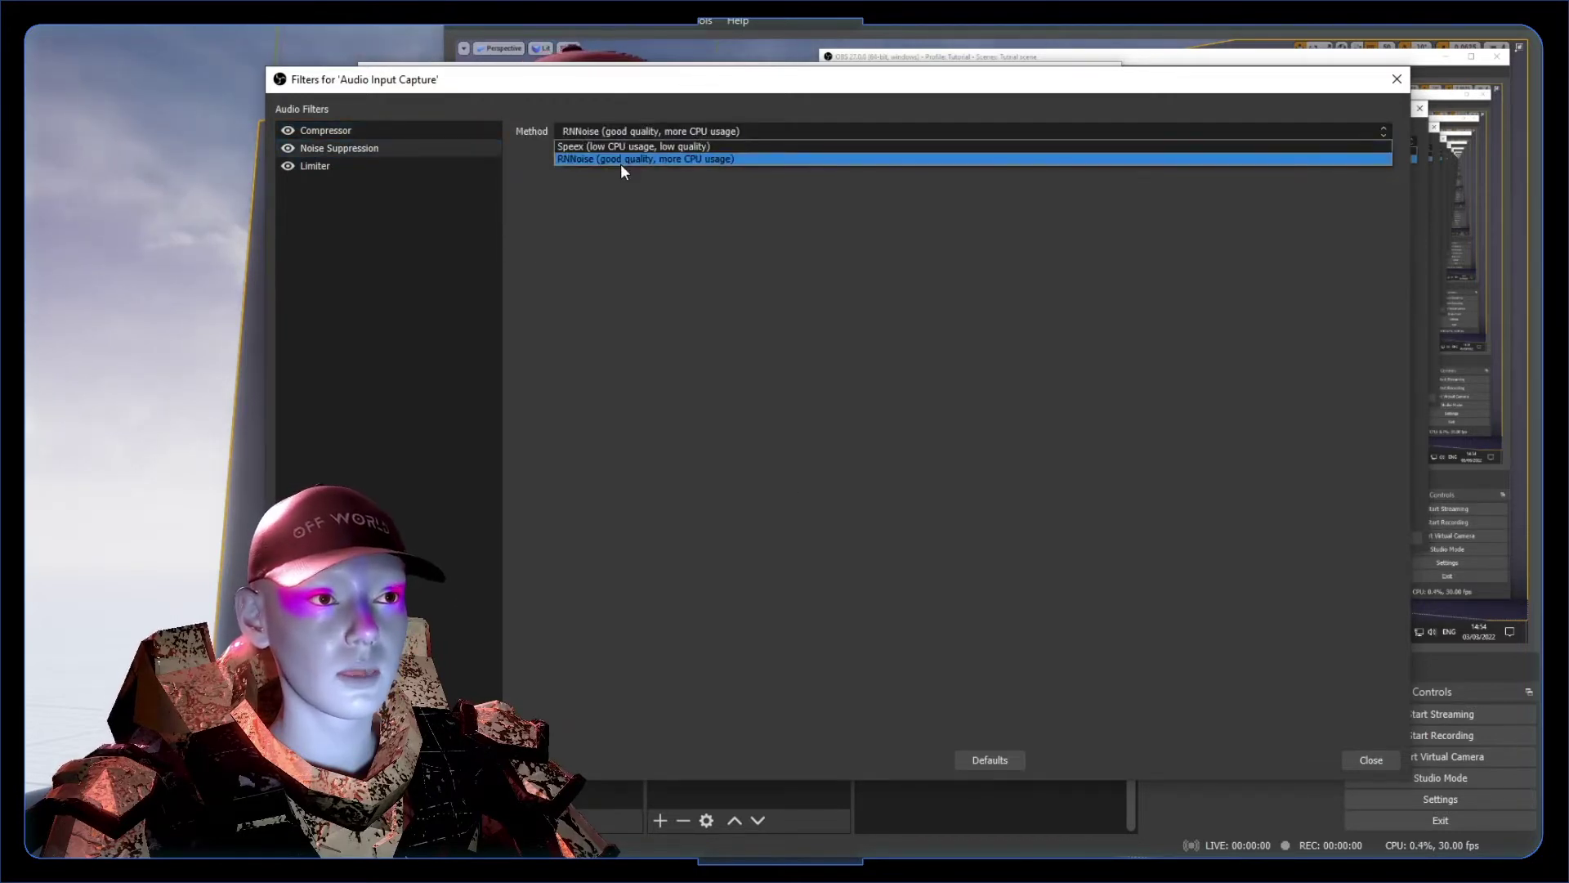
click(705, 154)
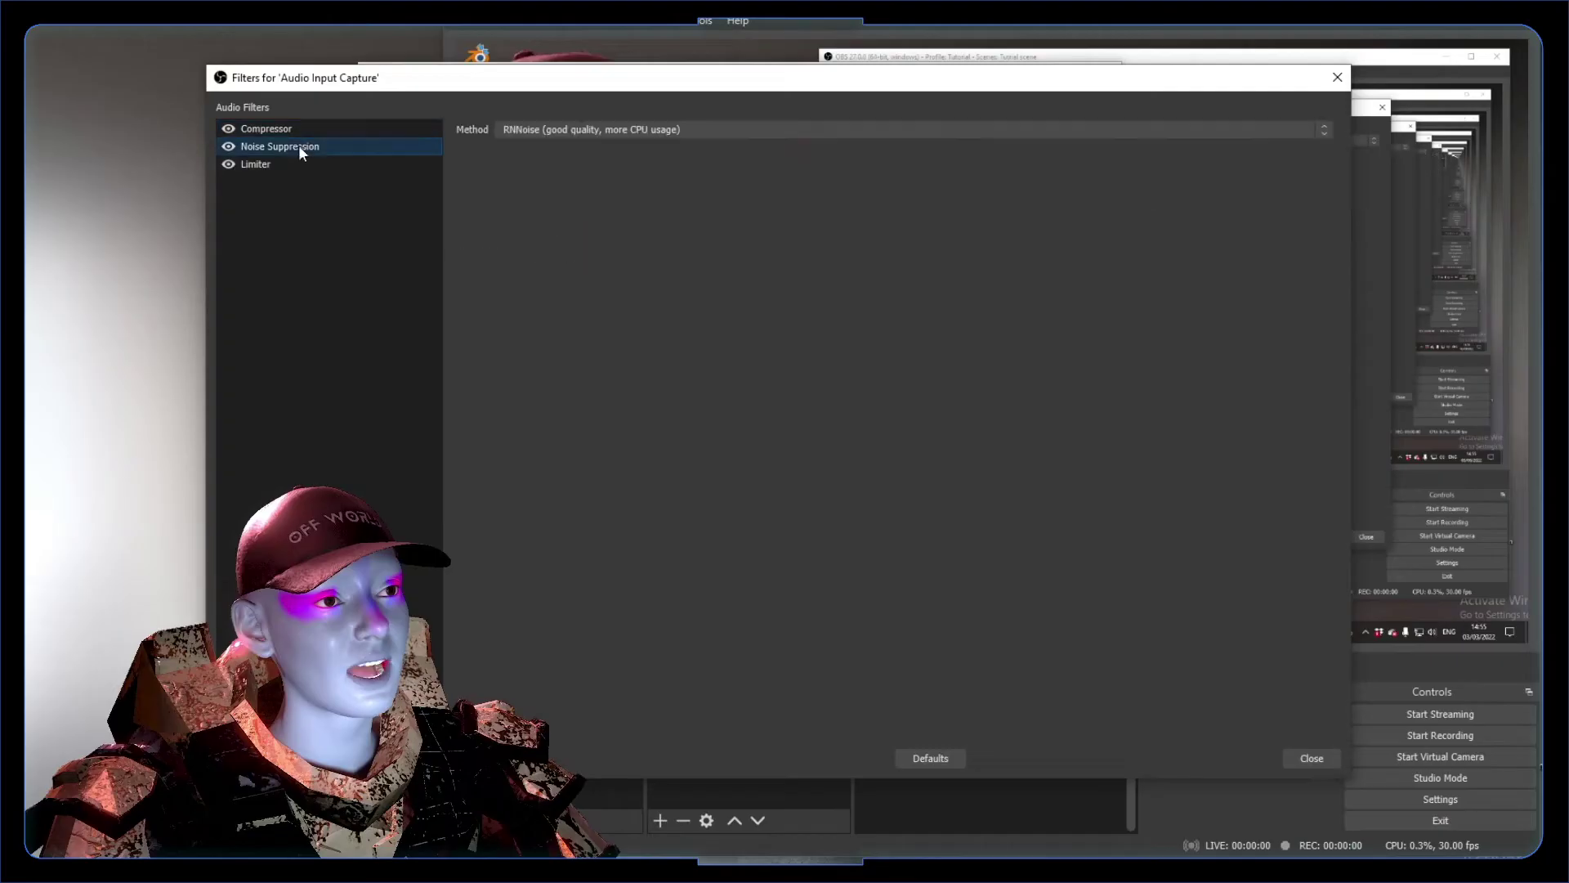
click(286, 170)
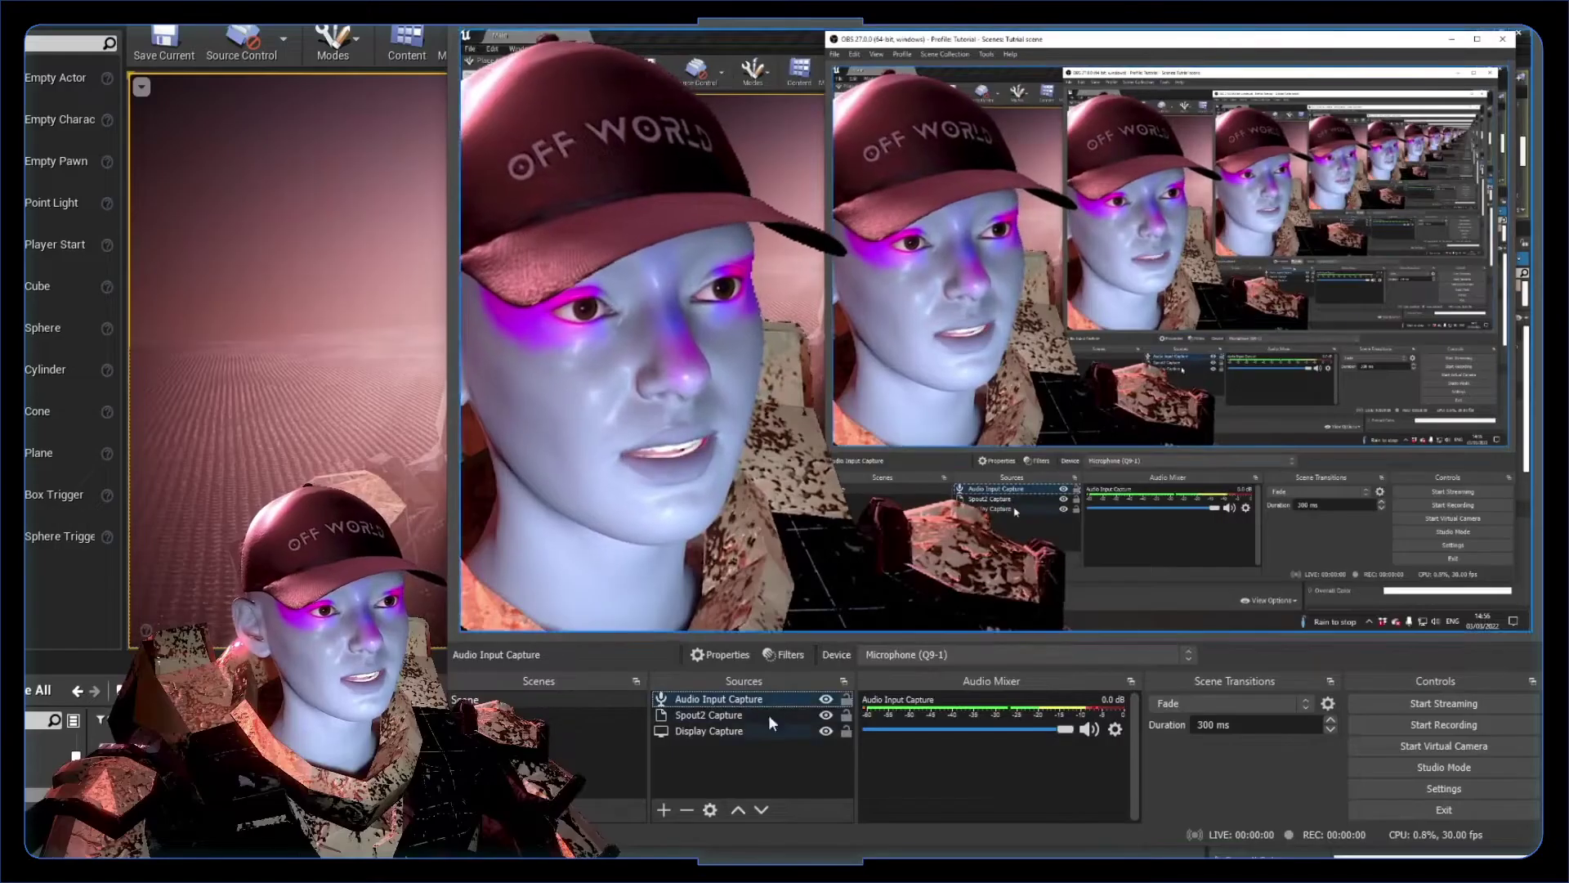
- Move the Audio Input Capture source to the bottom of the source order and hide the Display Capture source
click(723, 715)
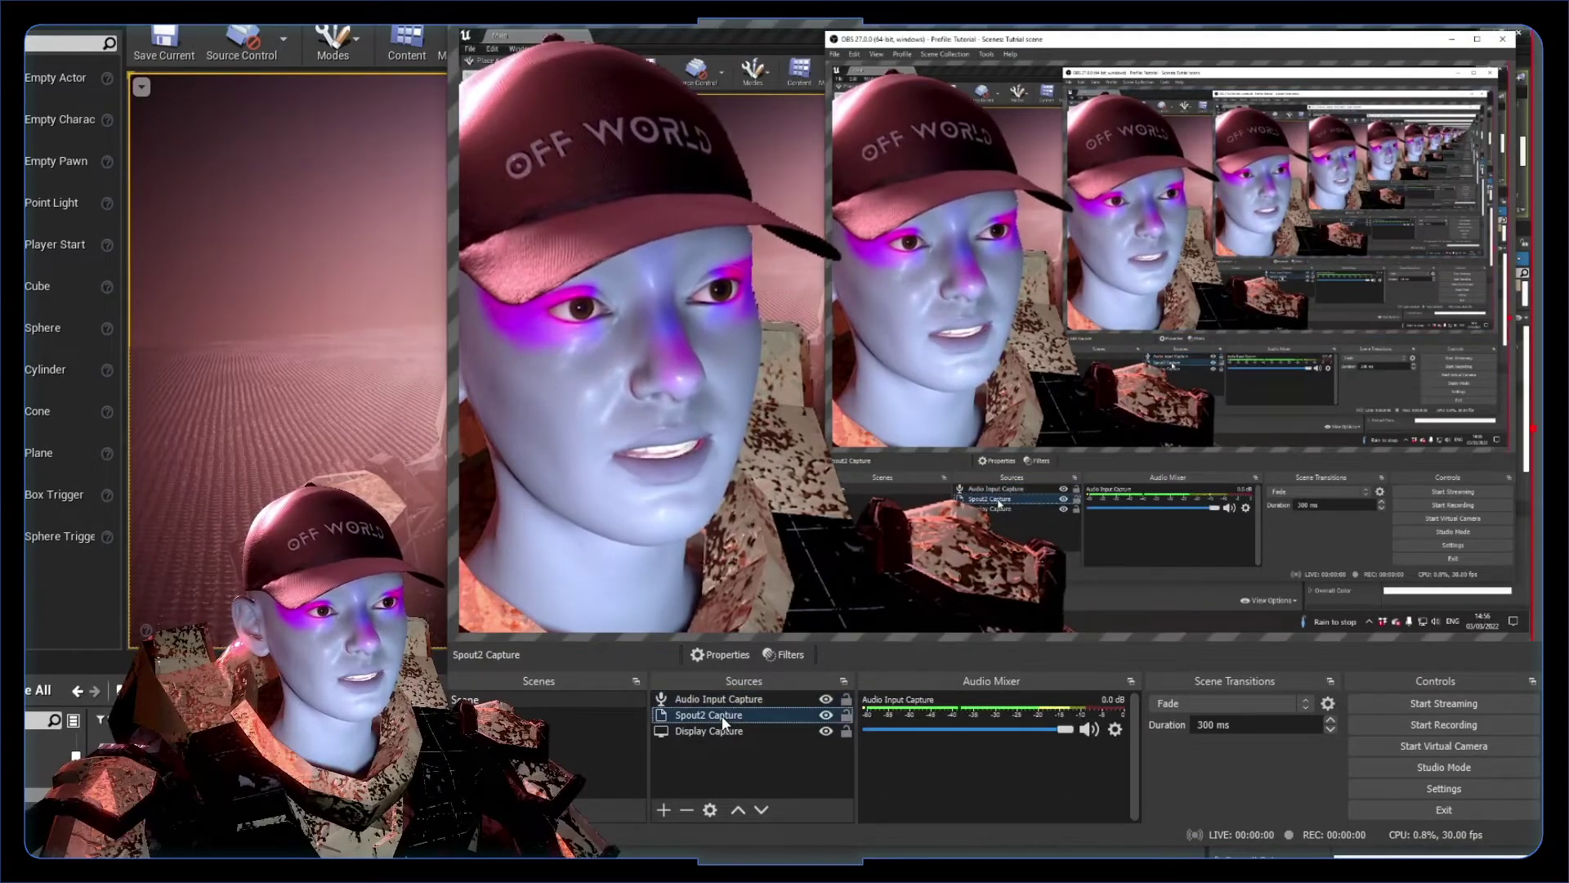
drag(713, 704, 724, 775)
click(824, 715)
click(824, 714)
click(826, 716)
- Add 4.gif and cool_dog.gif from the GIFs folder to the scene as image sources
key(alt+Tab)
drag(136, 282, 948, 355)
drag(355, 618, 946, 298)
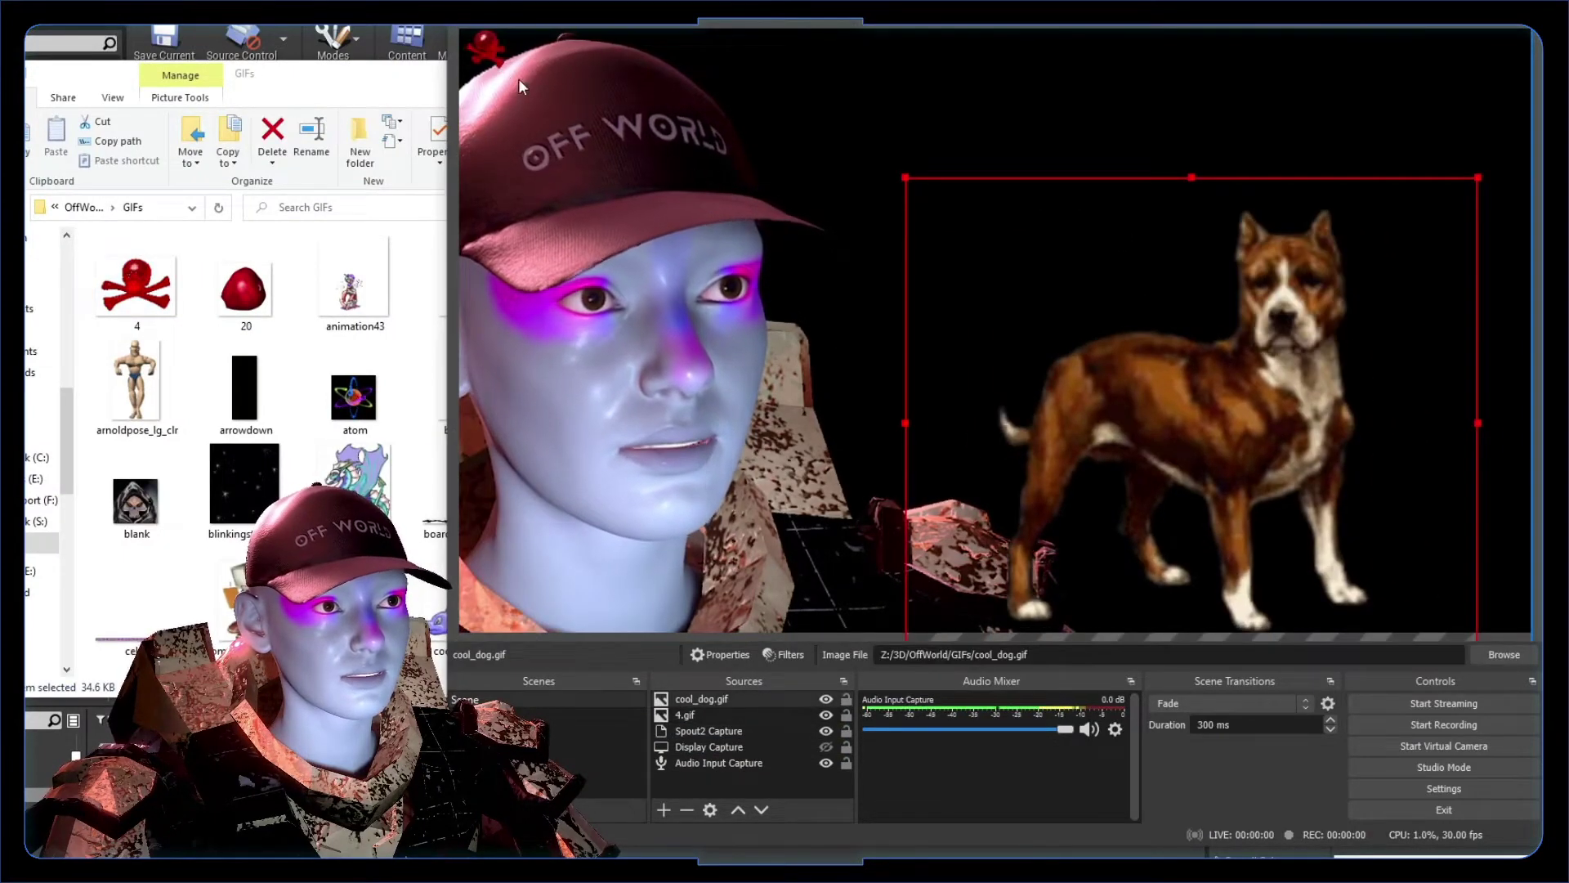
- Add blutealwater.gif and arnoldpose_lg_clr.gif from the GIFs folder to the scene and arrange the images in the preview
click(523, 568)
drag(355, 486, 925, 404)
drag(571, 162, 842, 561)
drag(614, 400, 931, 358)
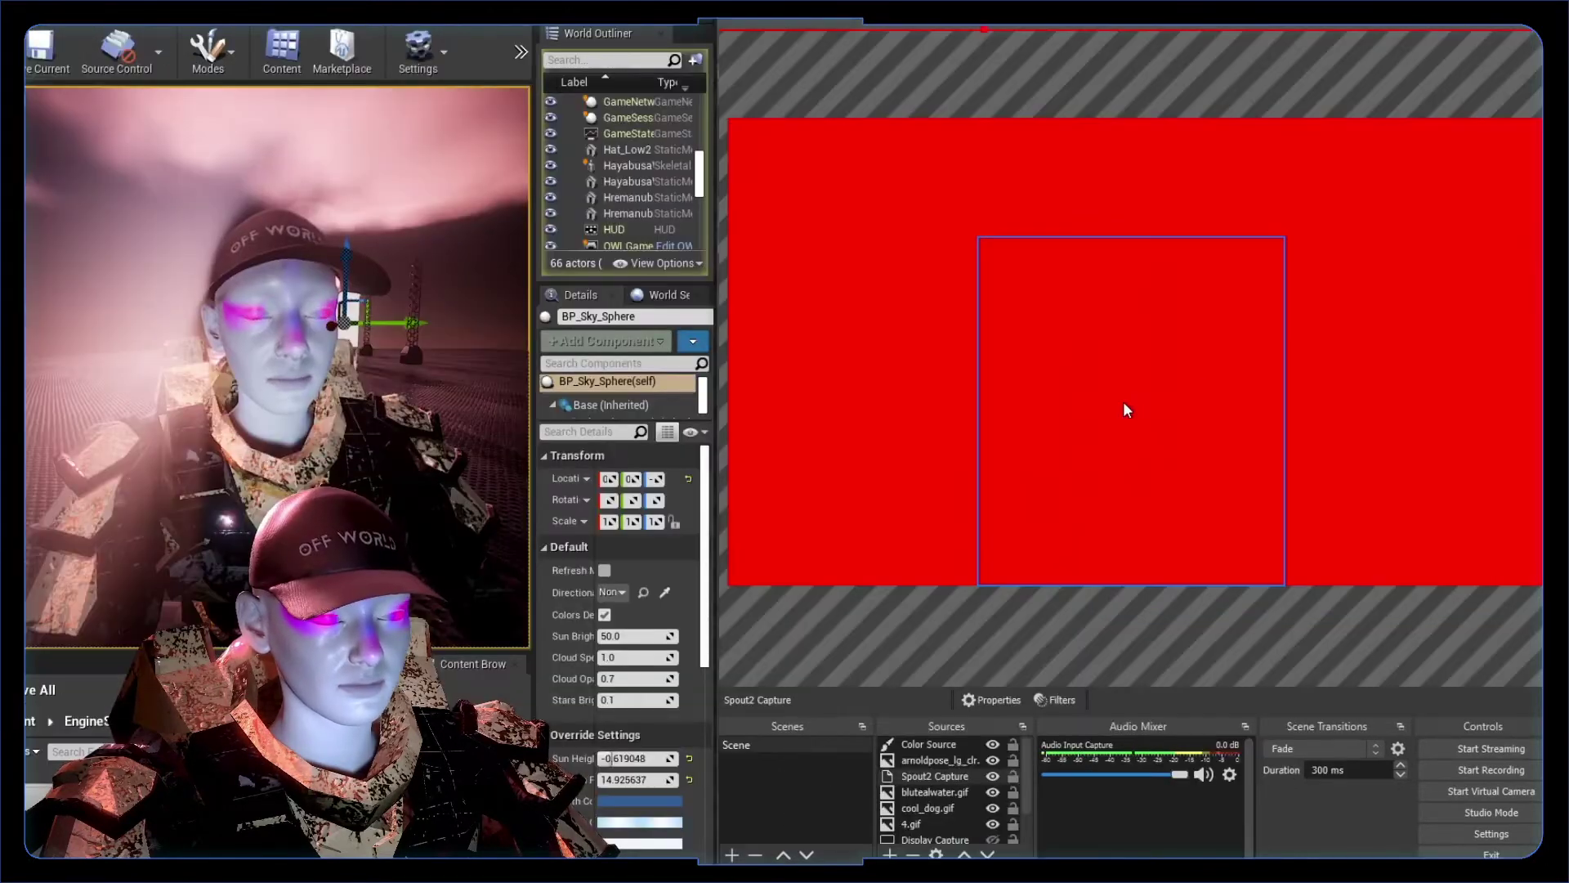
drag(1123, 401, 1067, 627)
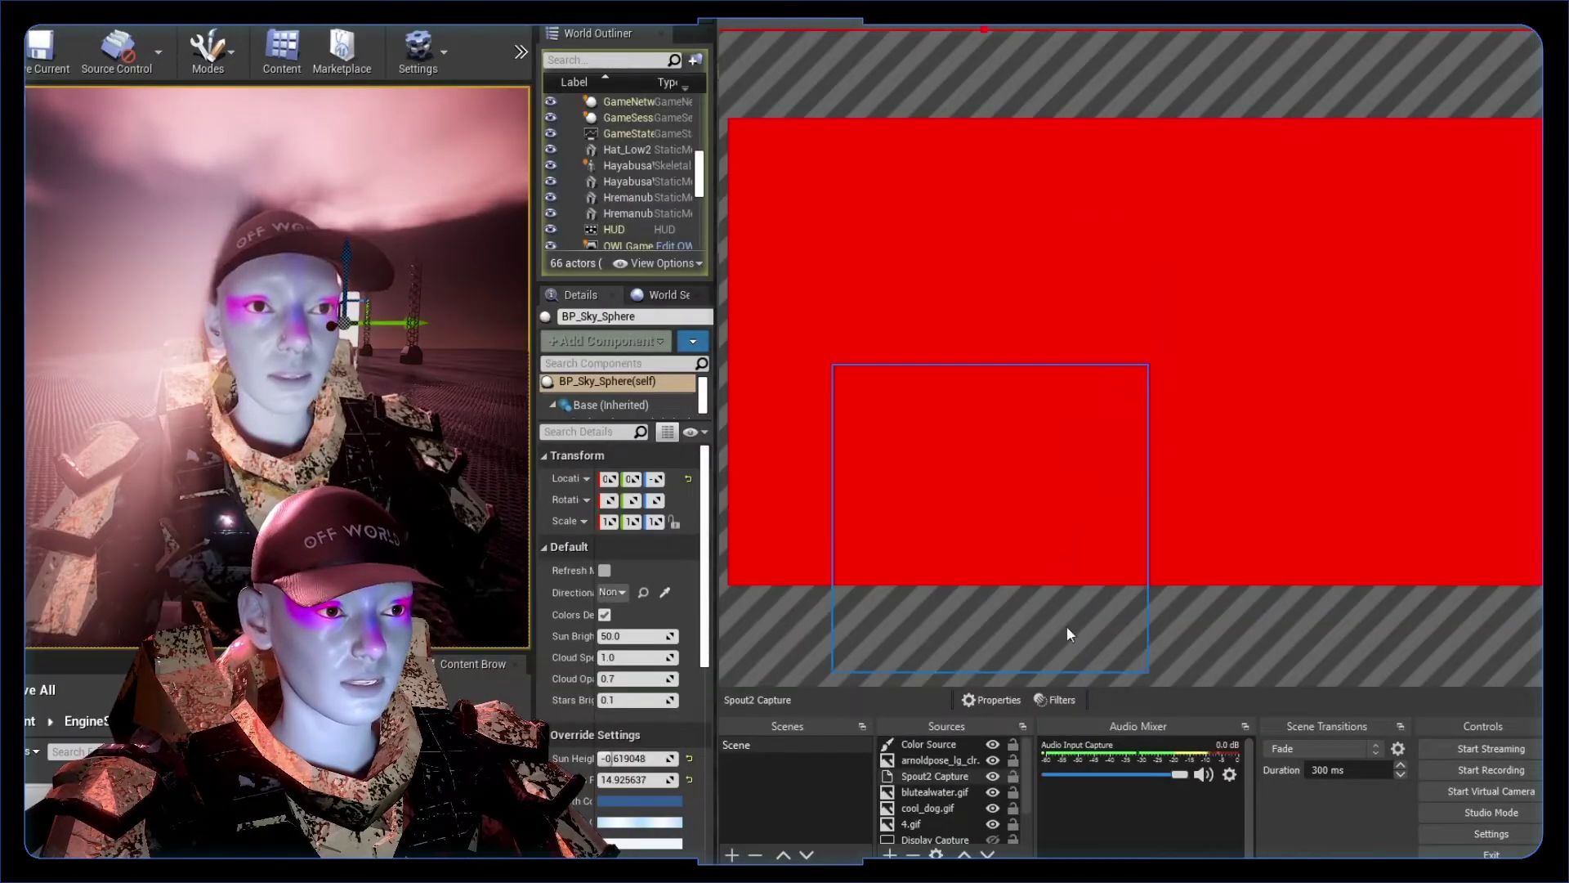
- Review the Transform options available for the Color Source, such as stretching it to the screen
click(928, 746)
right_click(924, 745)
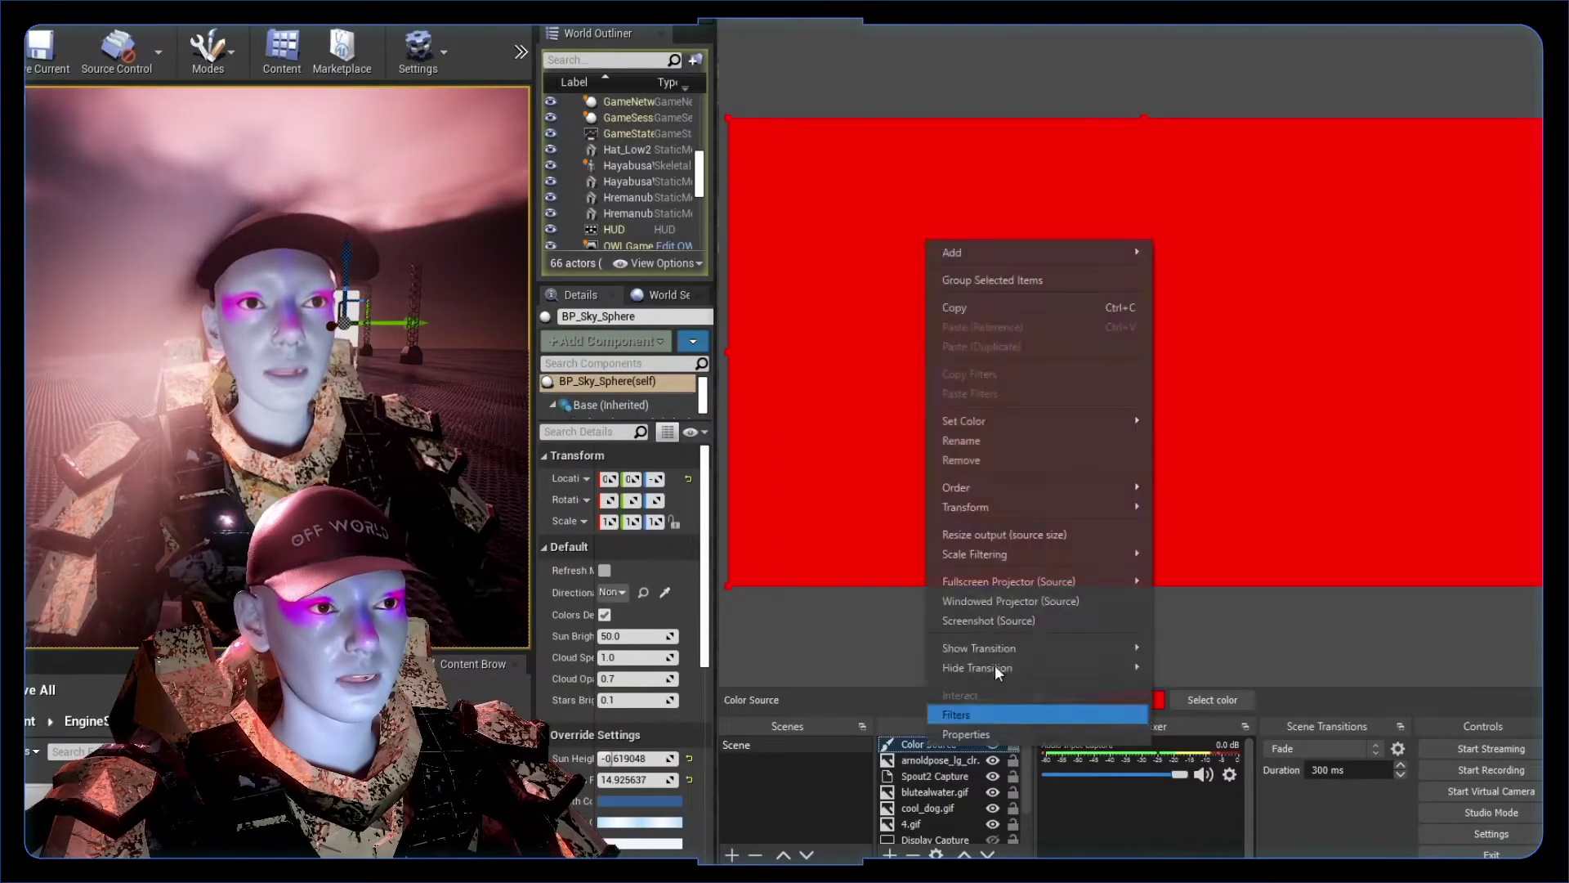
mouse_move(1013, 507)
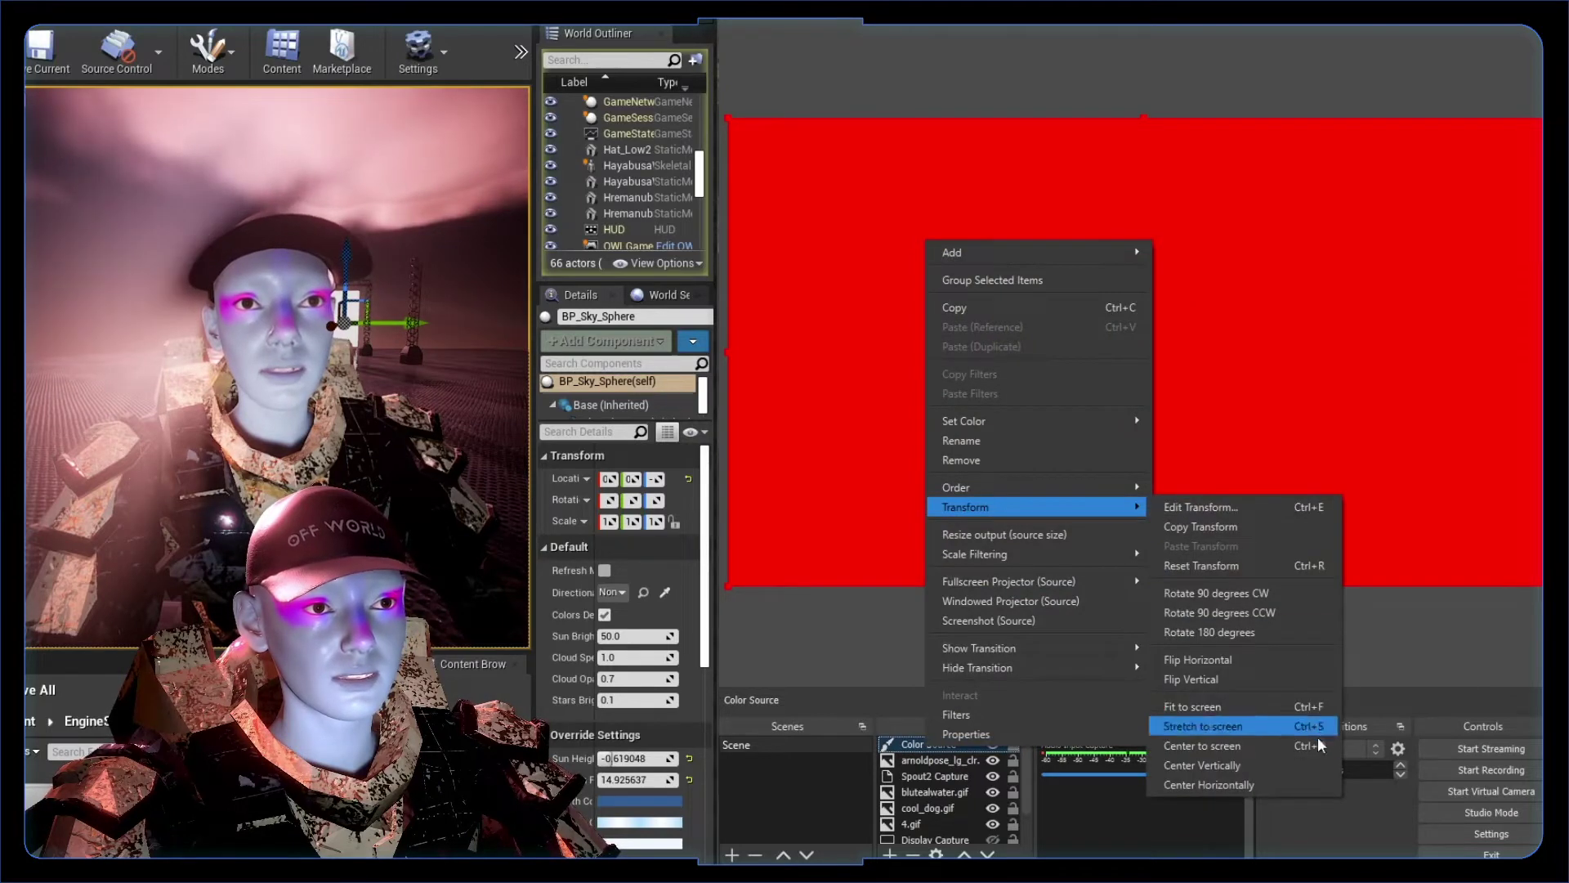
click(1299, 368)
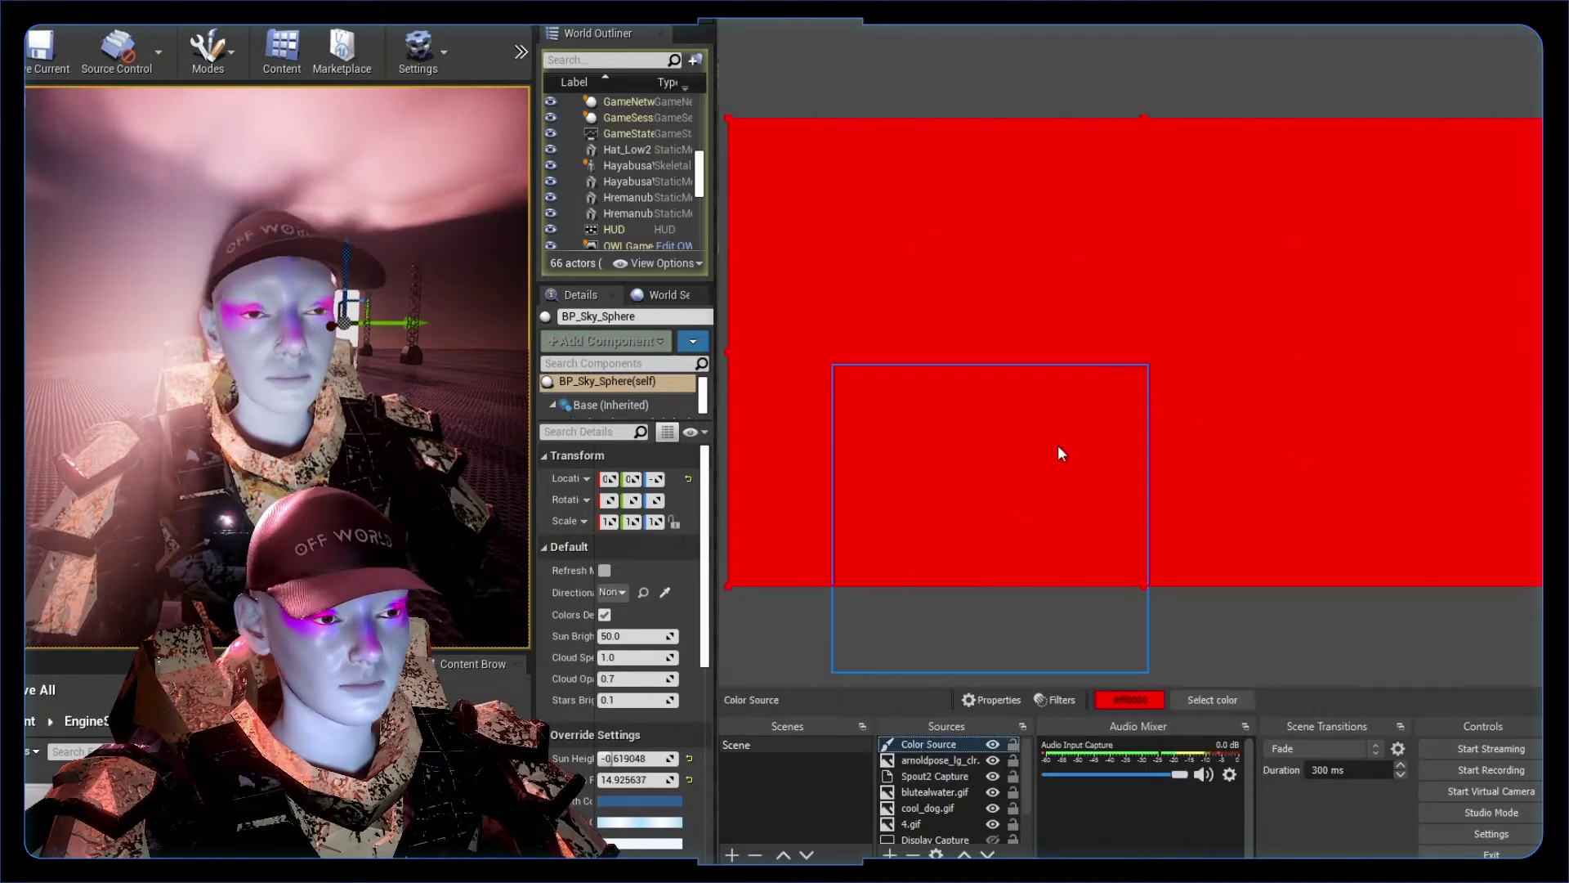
- Lower the Color Source in the source order so that it sits behind the avatar and all the GIF images
key(ctrl+Down)
key(ctrl+Down)
key(ctrl+Down)
key(ctrl+Down)
key(ctrl+Up)
key(ctrl+Up)
key(ctrl+Up)
key(ctrl+Up)
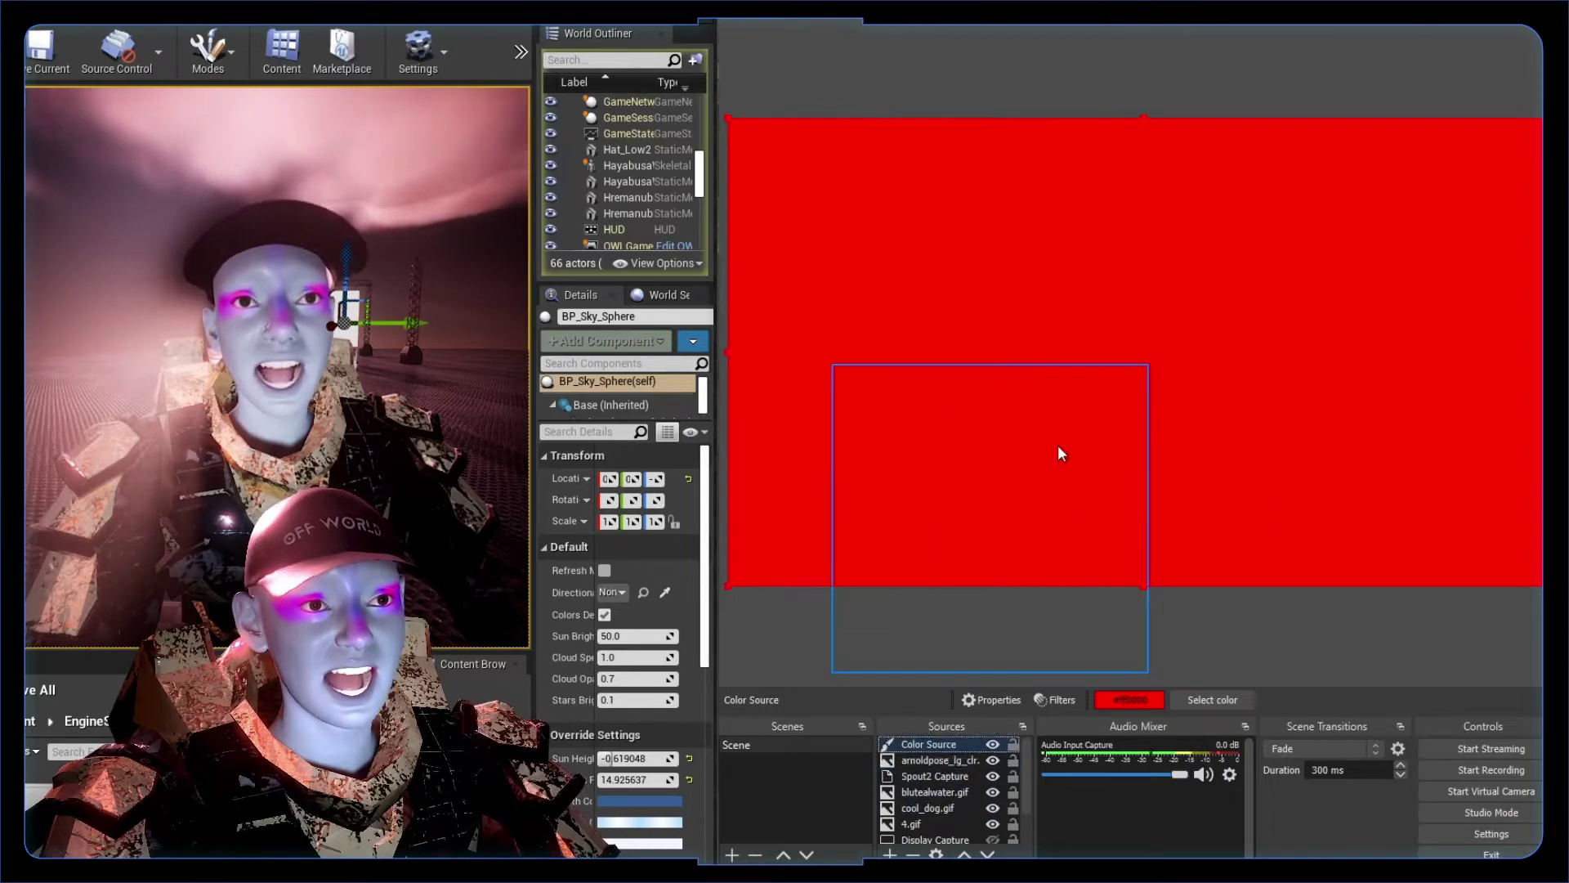
key(ctrl+Down)
key(ctrl+Down)
key(ctrl+Down)
key(ctrl+Down)
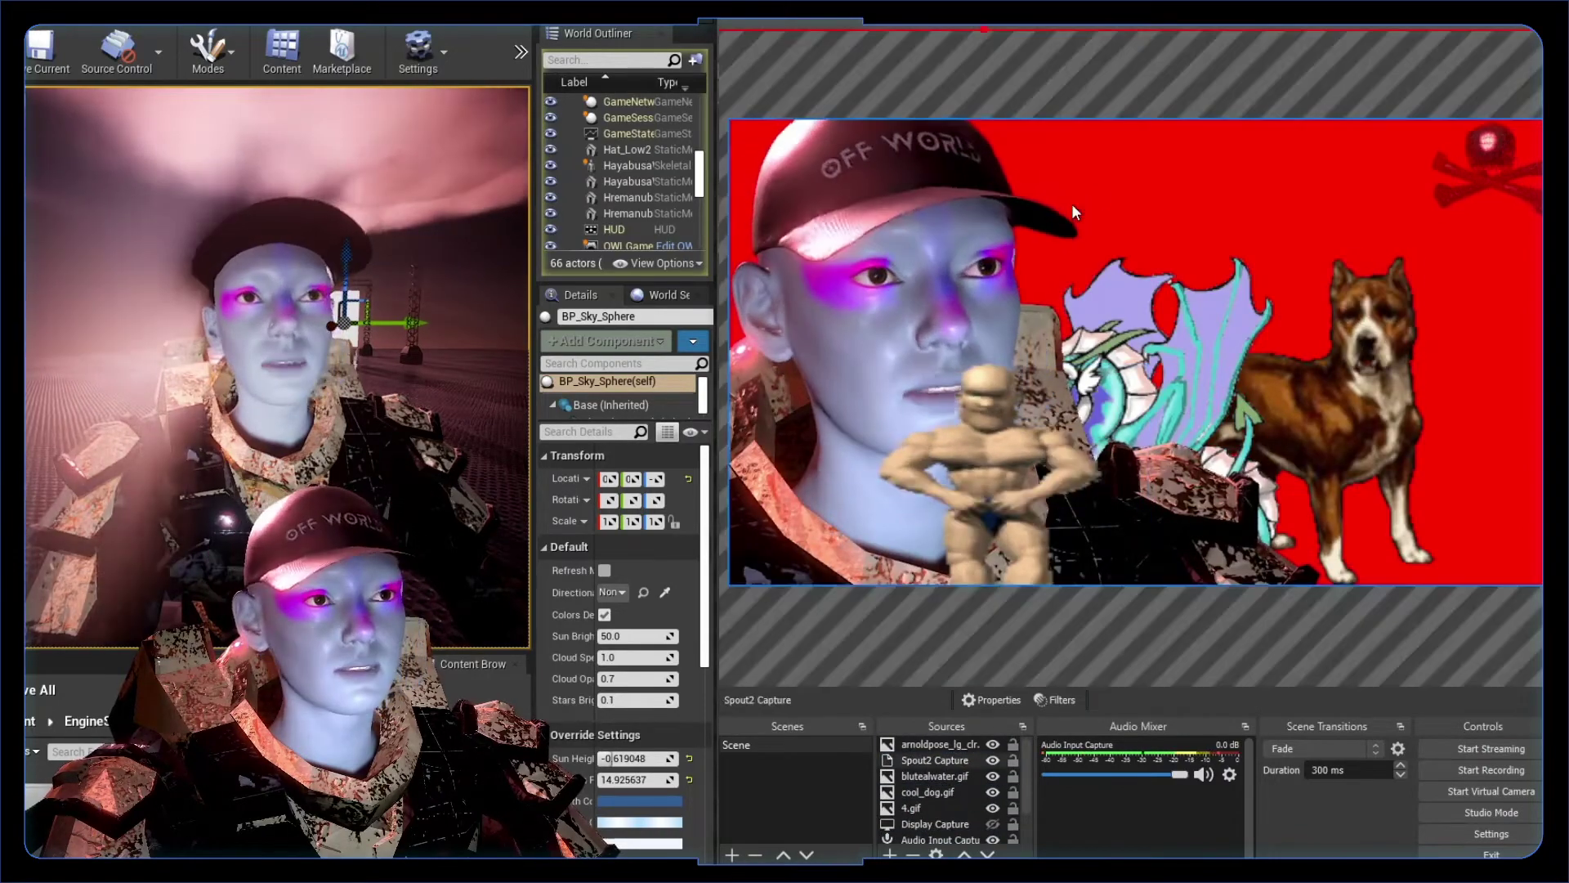
key(ctrl+Down)
key(ctrl+Down)
key(ctrl+Down)
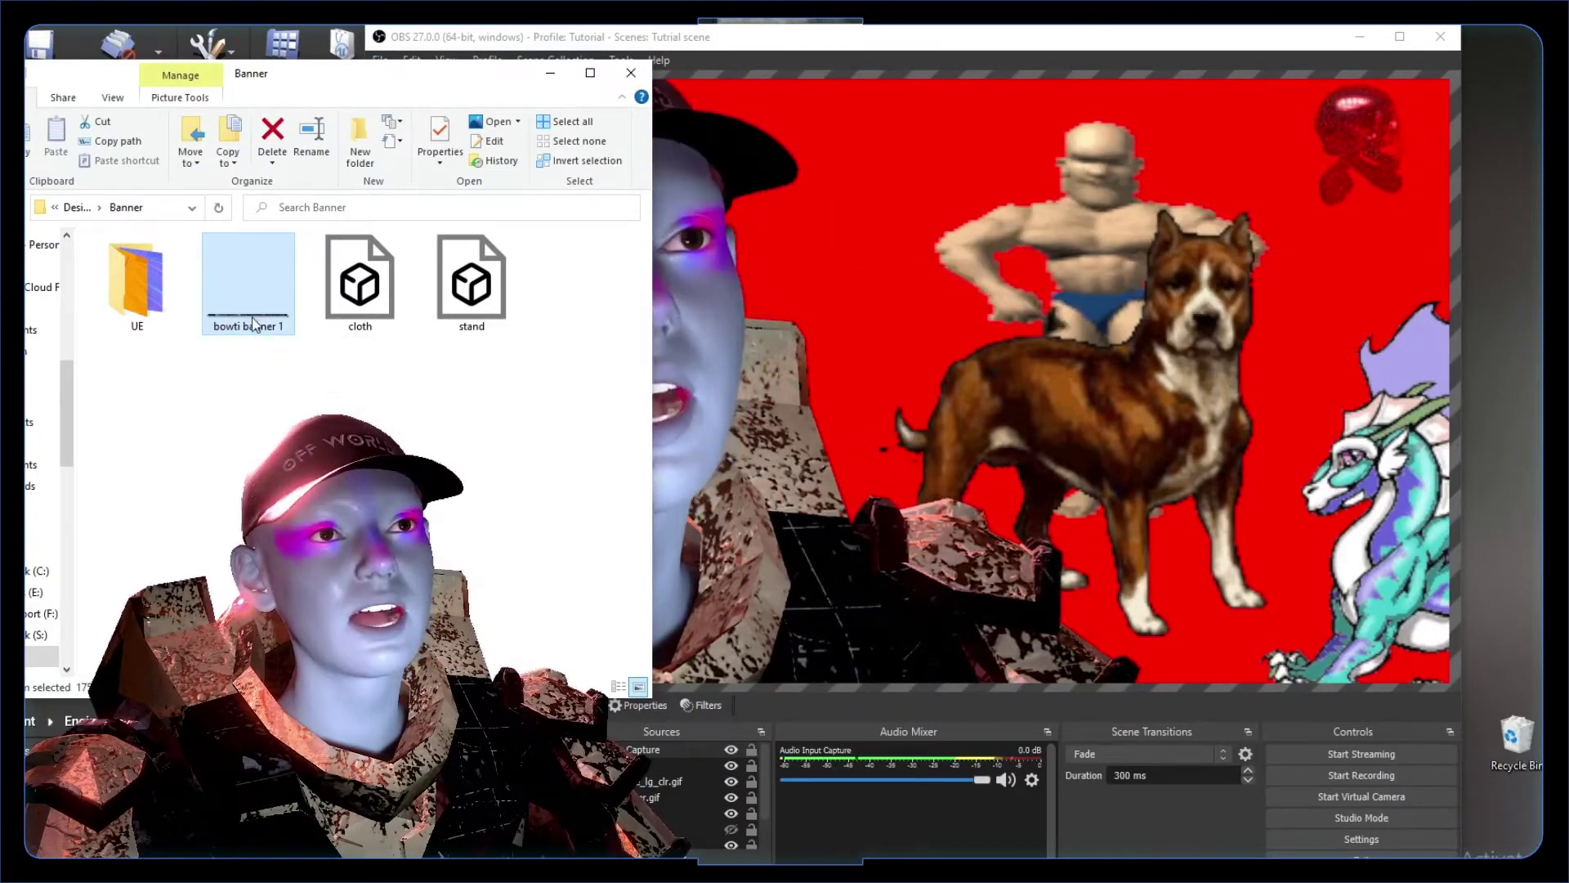
- Add bowti banner 1.jpg from the Banner folder across the top of the scene and reposition the skull GIF beneath it
drag(262, 327, 883, 555)
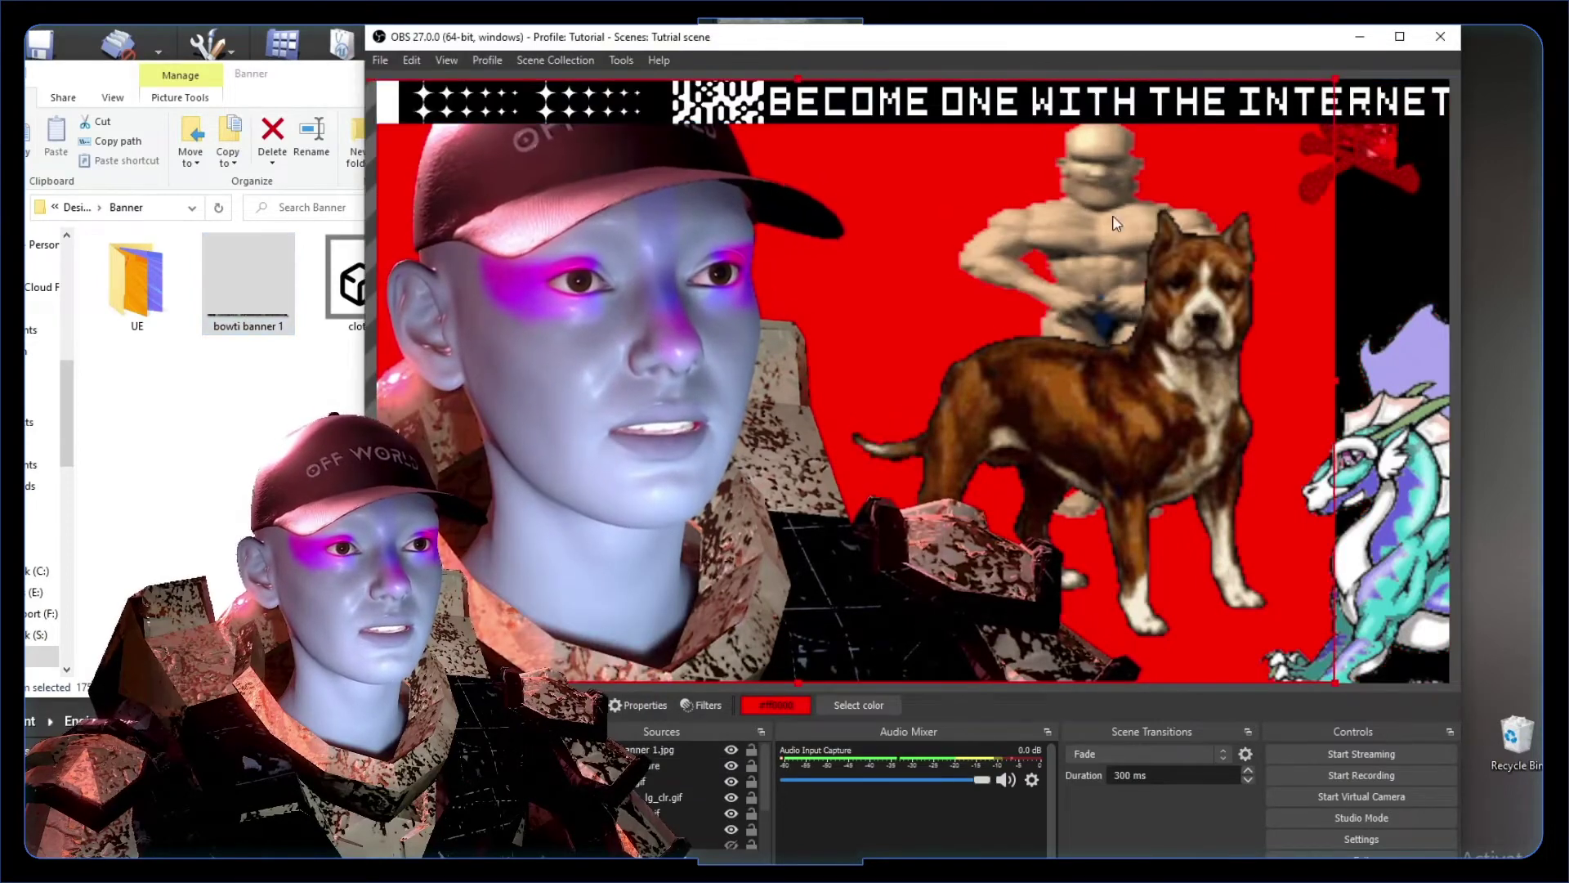
click(1361, 173)
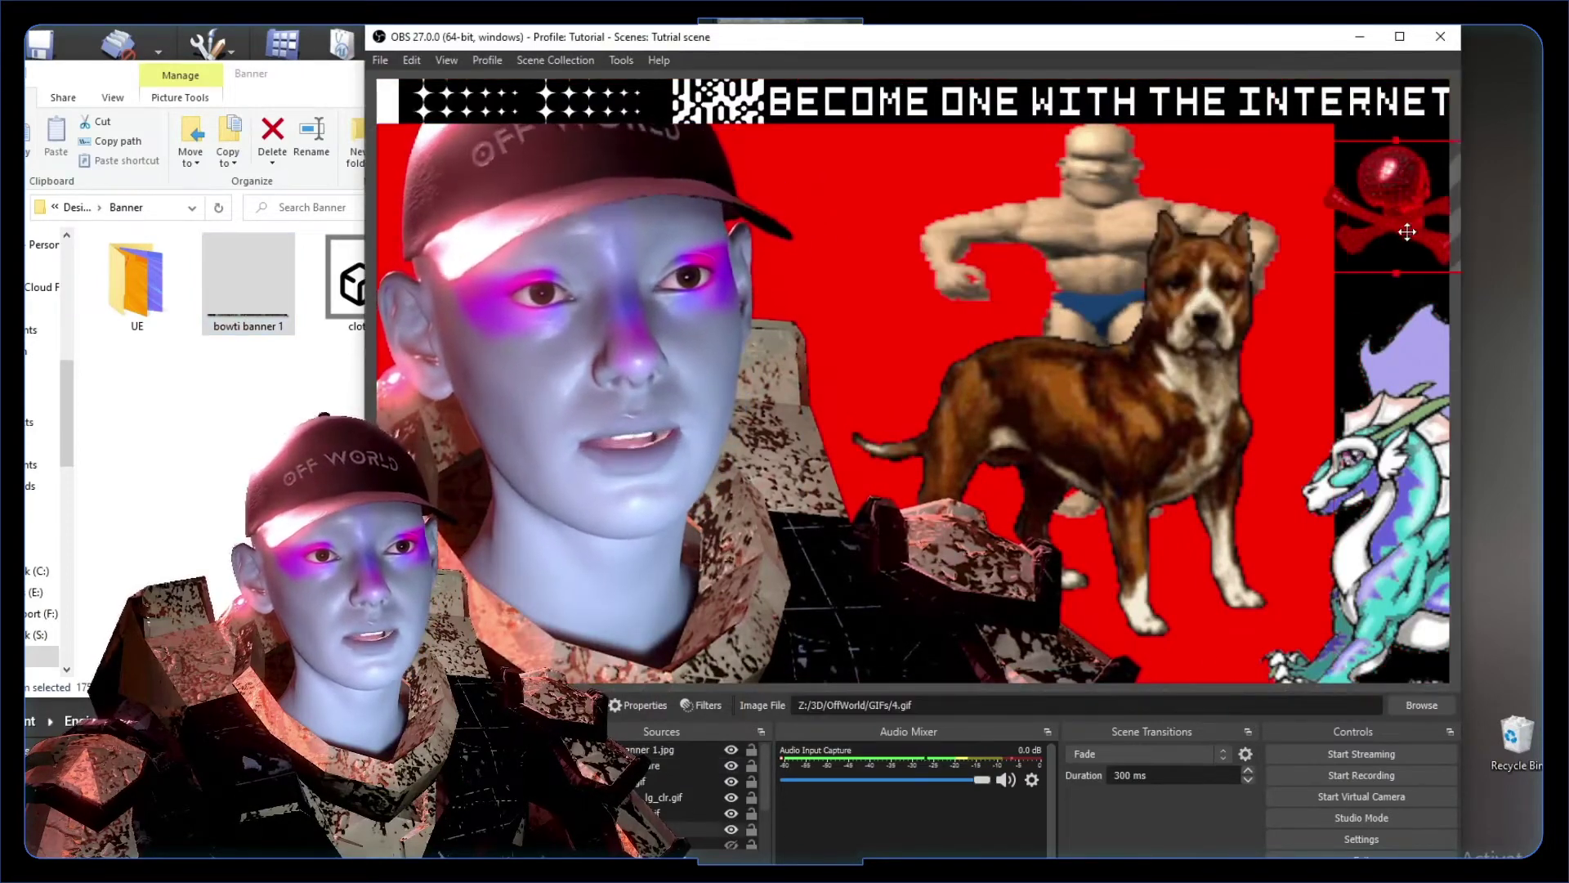
drag(1405, 227, 662, 668)
- Give the bowti banner 1.jpg source a looping Scroll filter with a horizontal speed of about 395
click(701, 704)
drag(1067, 556, 1108, 557)
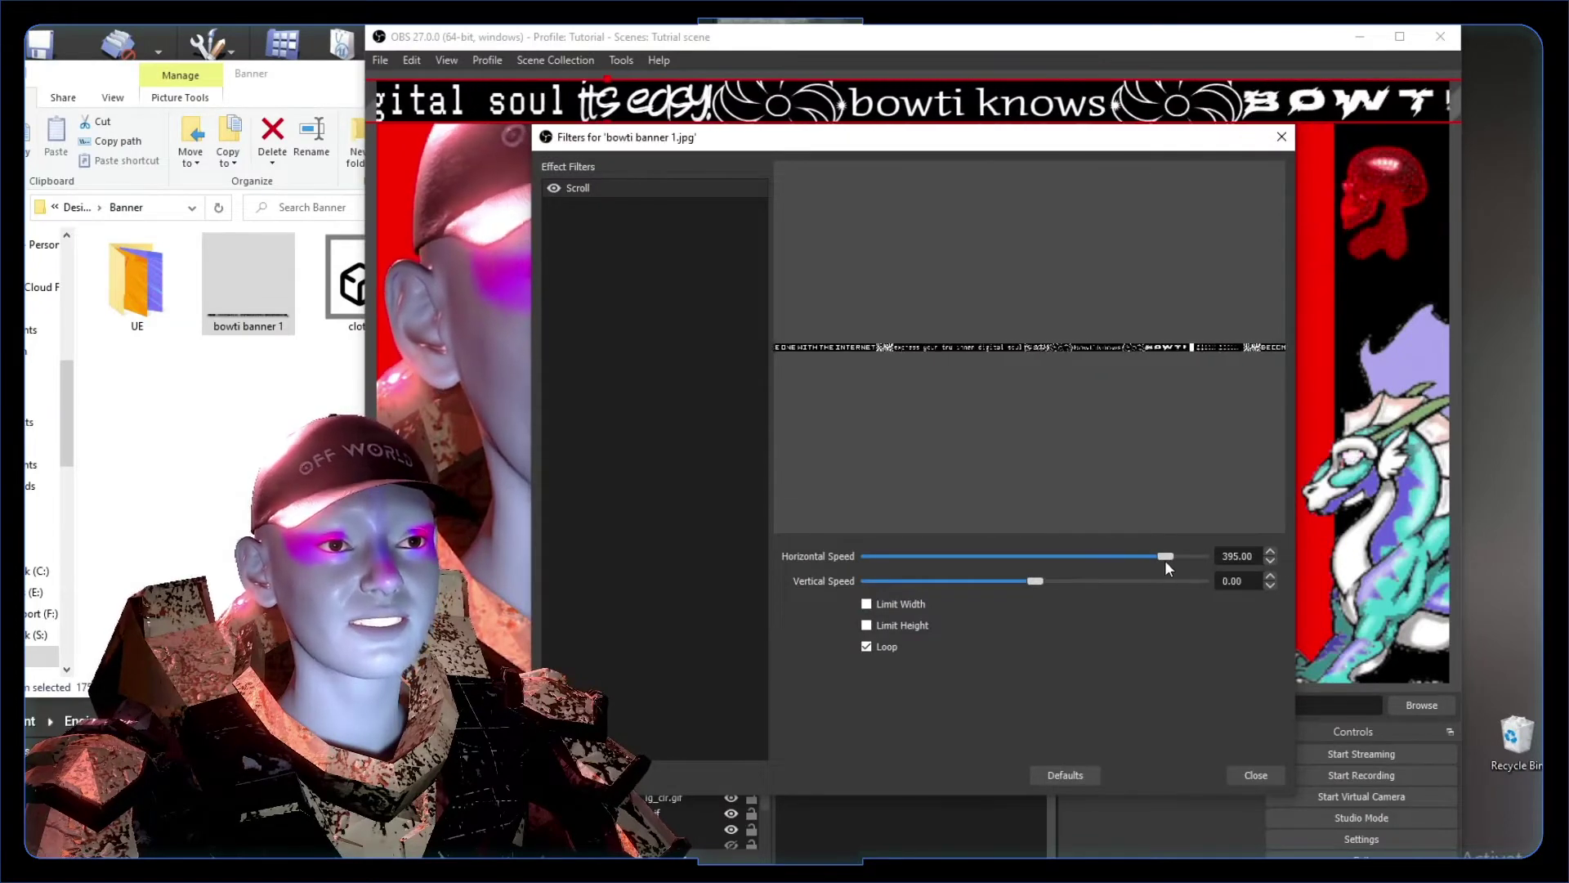
key(Escape)
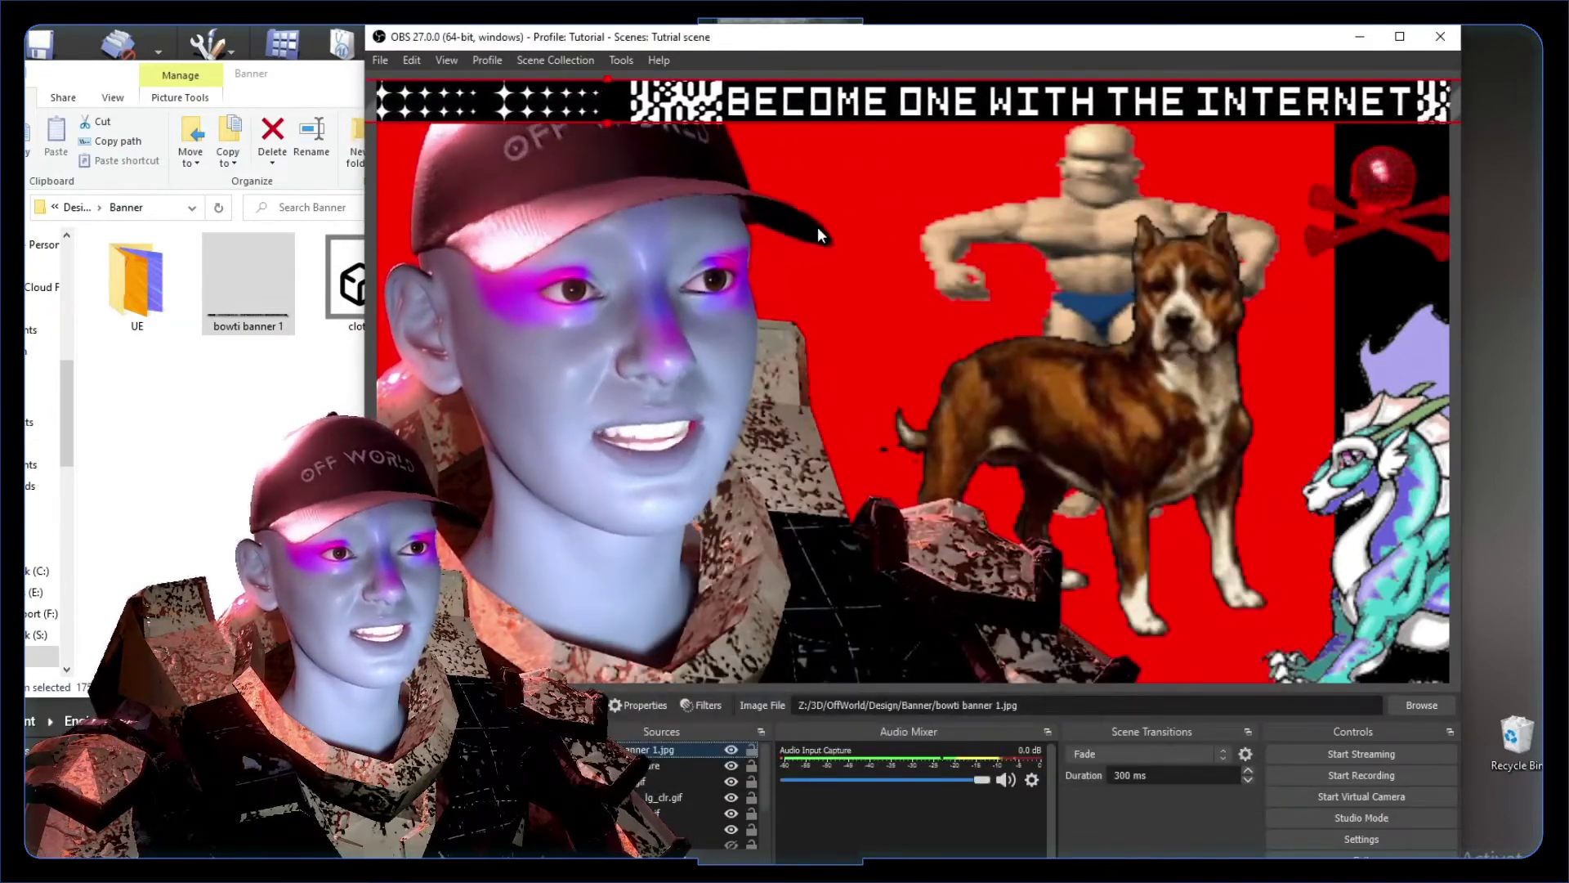
- Add Scaling/Aspect Ratio and Scroll filters to cool_dog.gif and raise the scroll filter's vertical speed
click(816, 389)
click(801, 382)
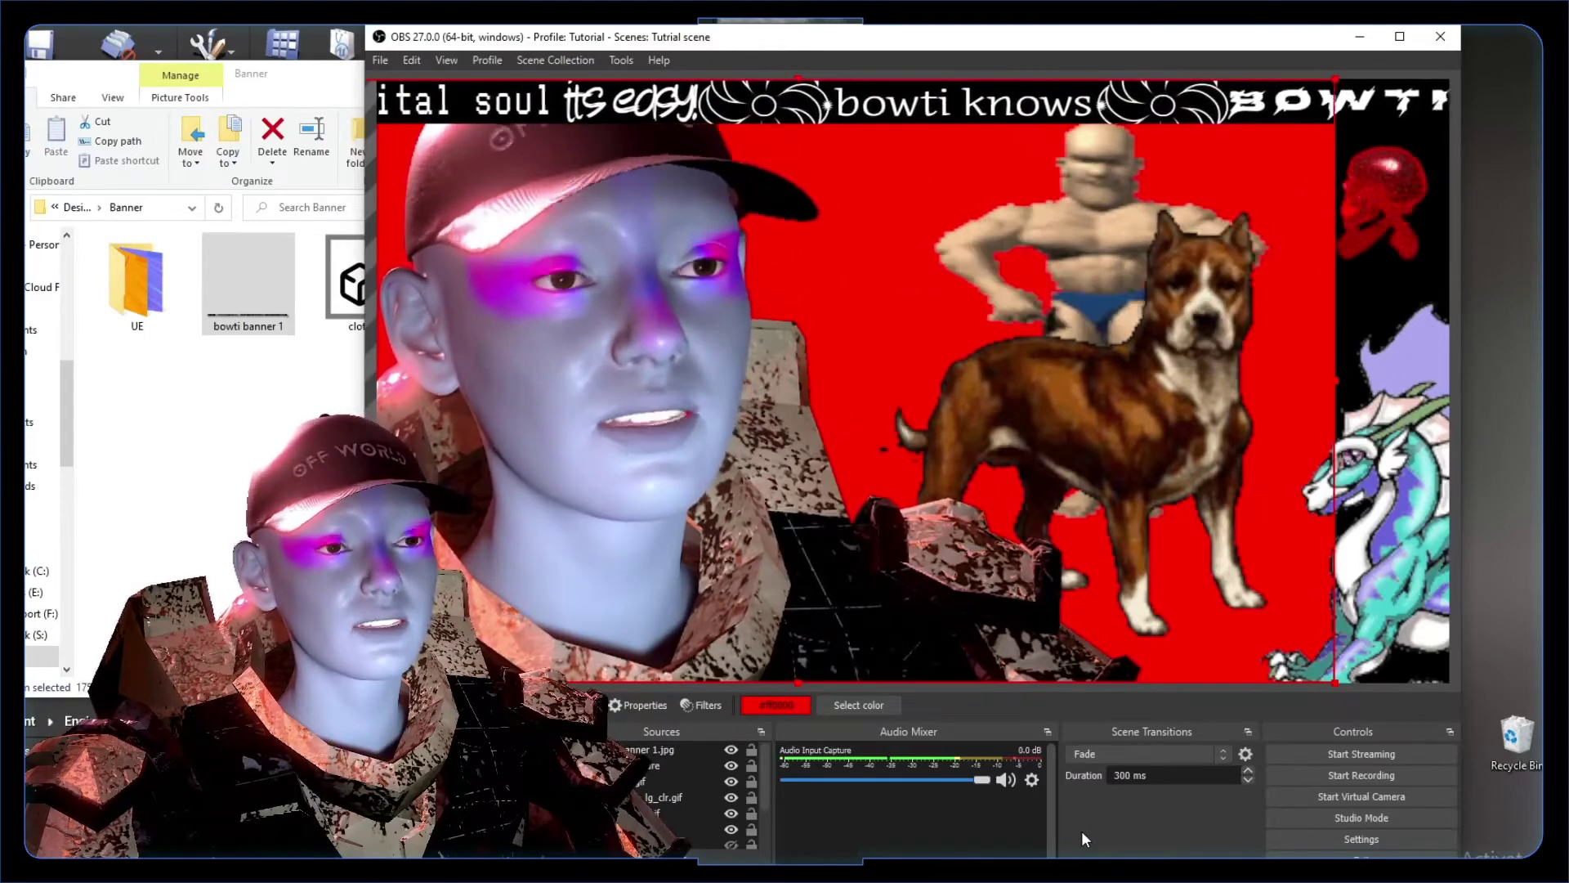
click(1405, 243)
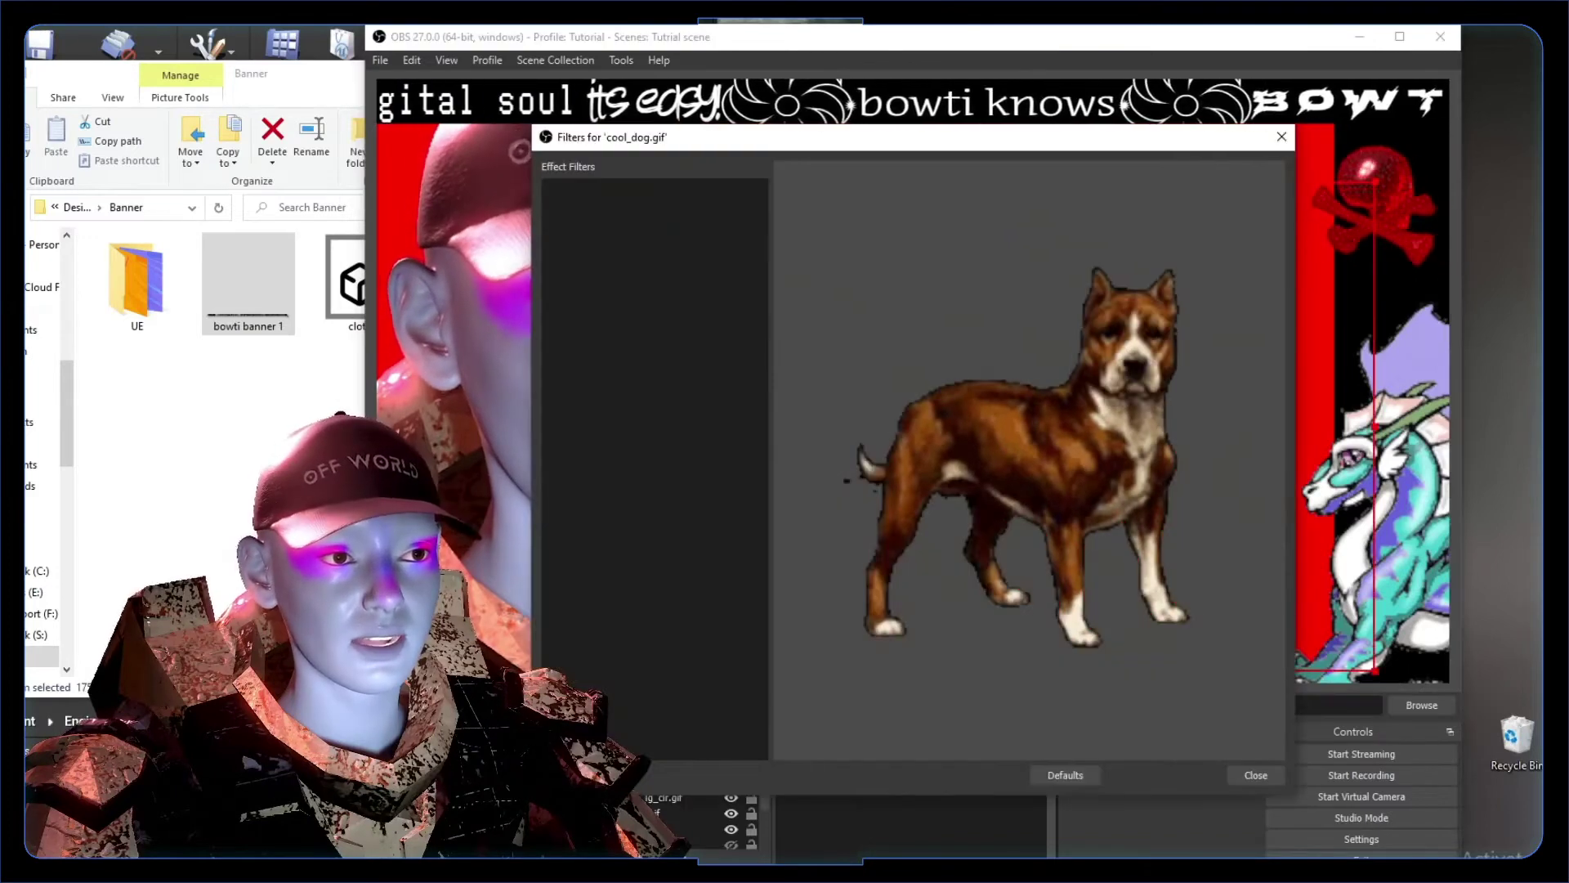
click(553, 773)
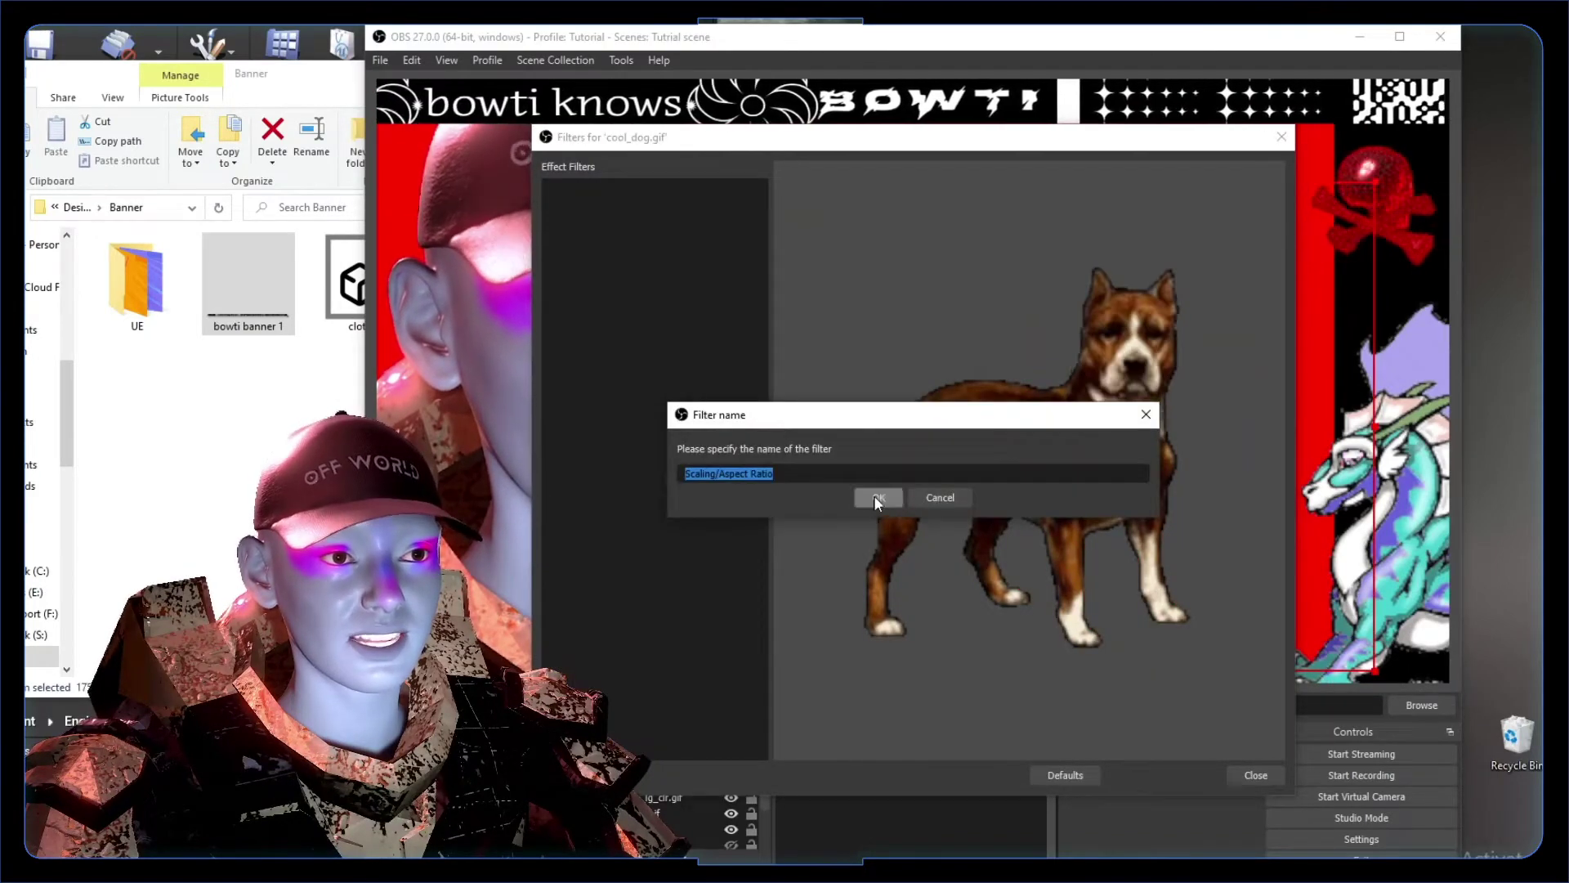
click(878, 498)
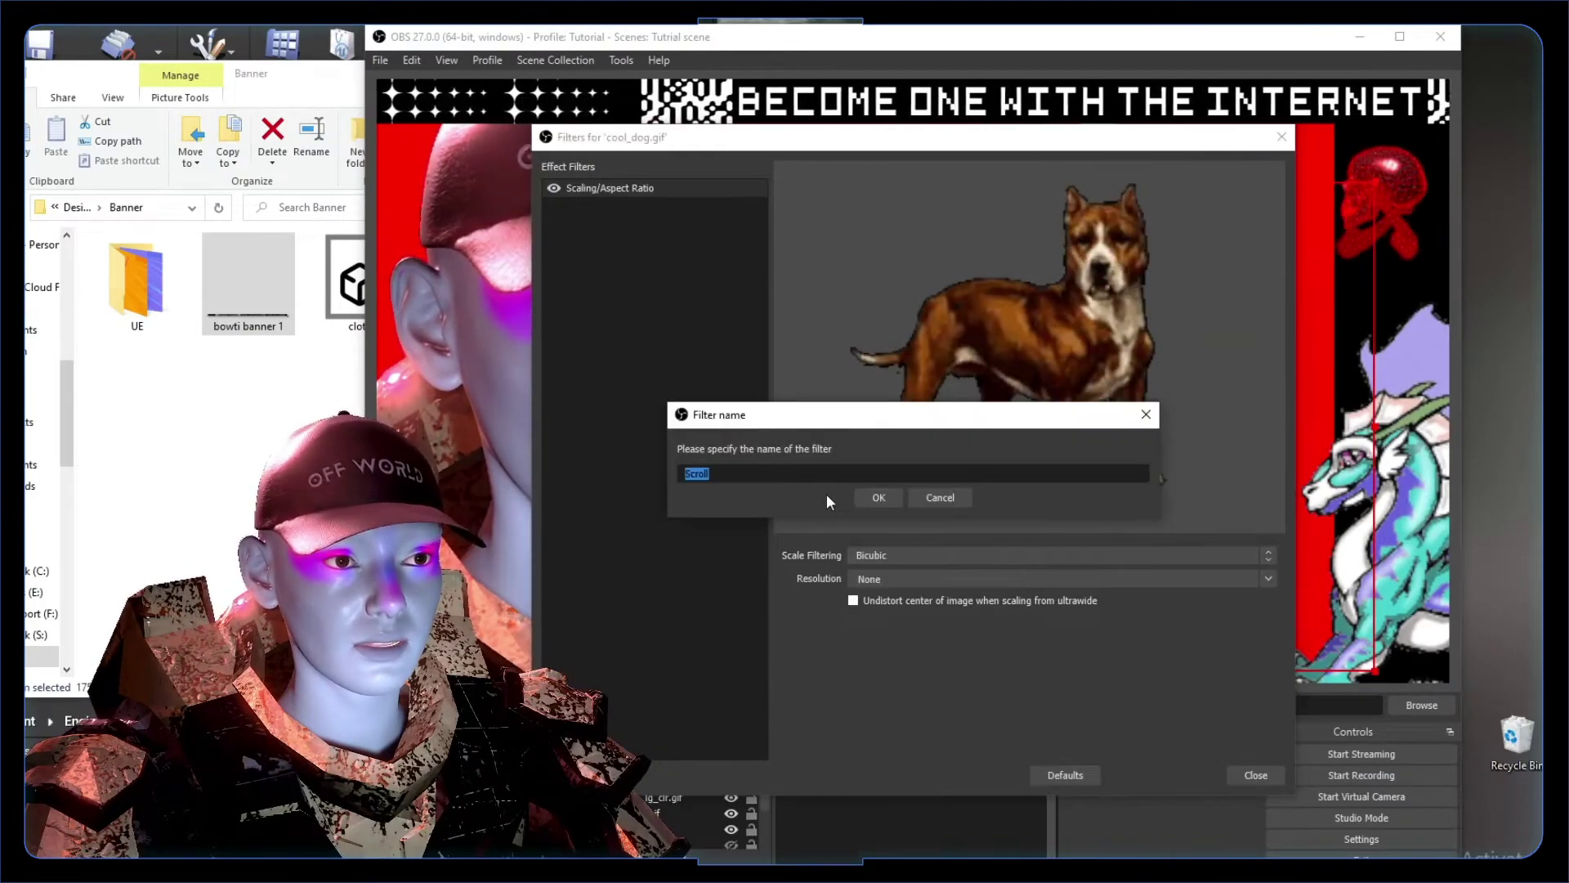
click(874, 497)
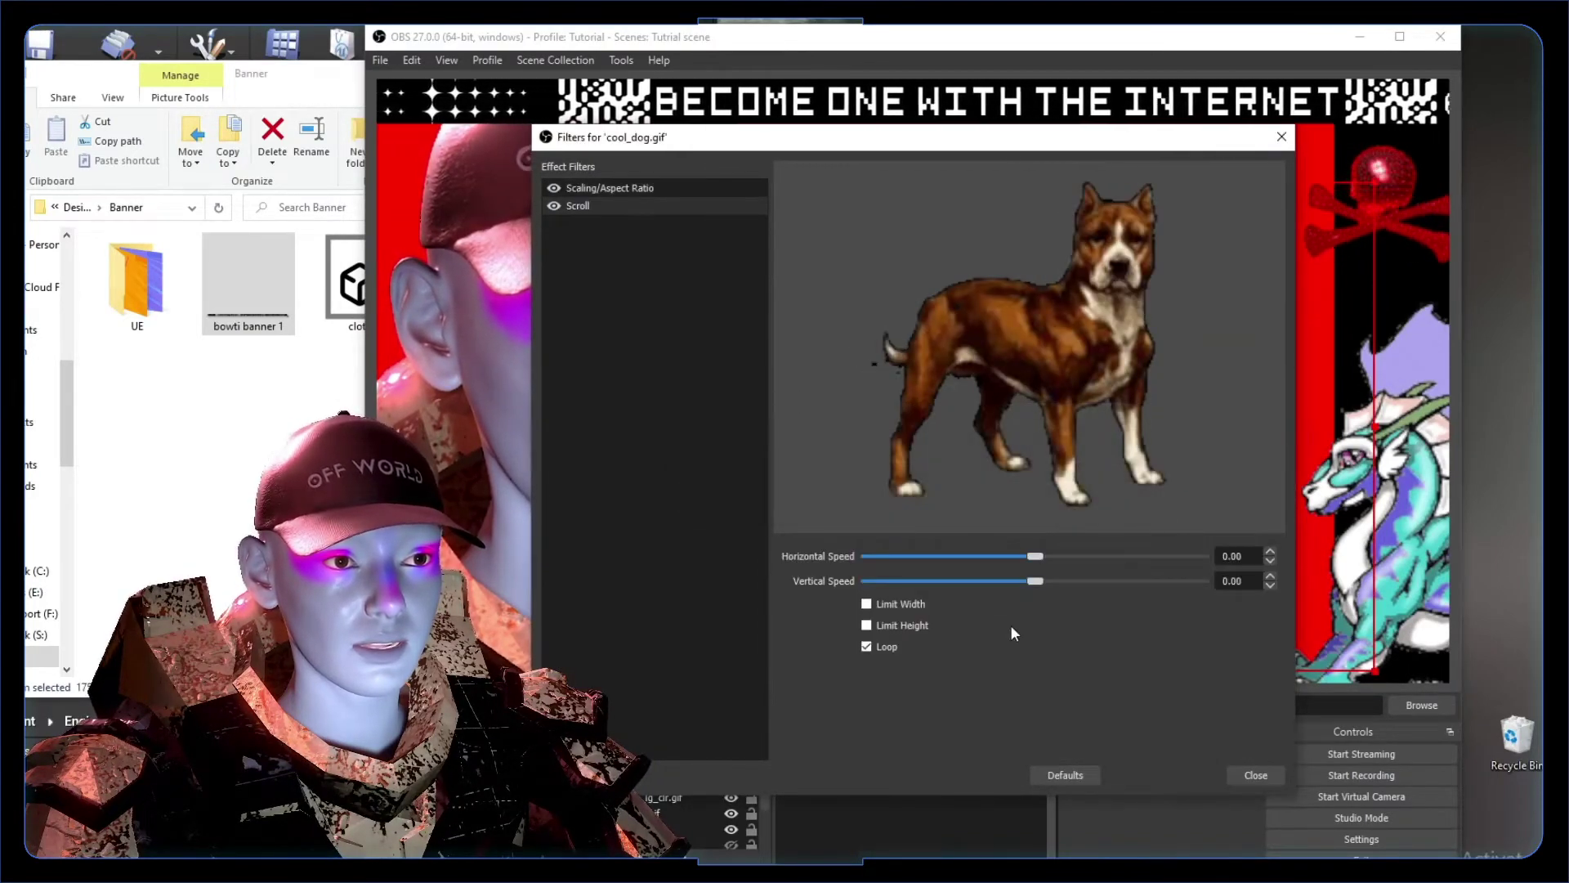
drag(1043, 579, 1087, 581)
key(Escape)
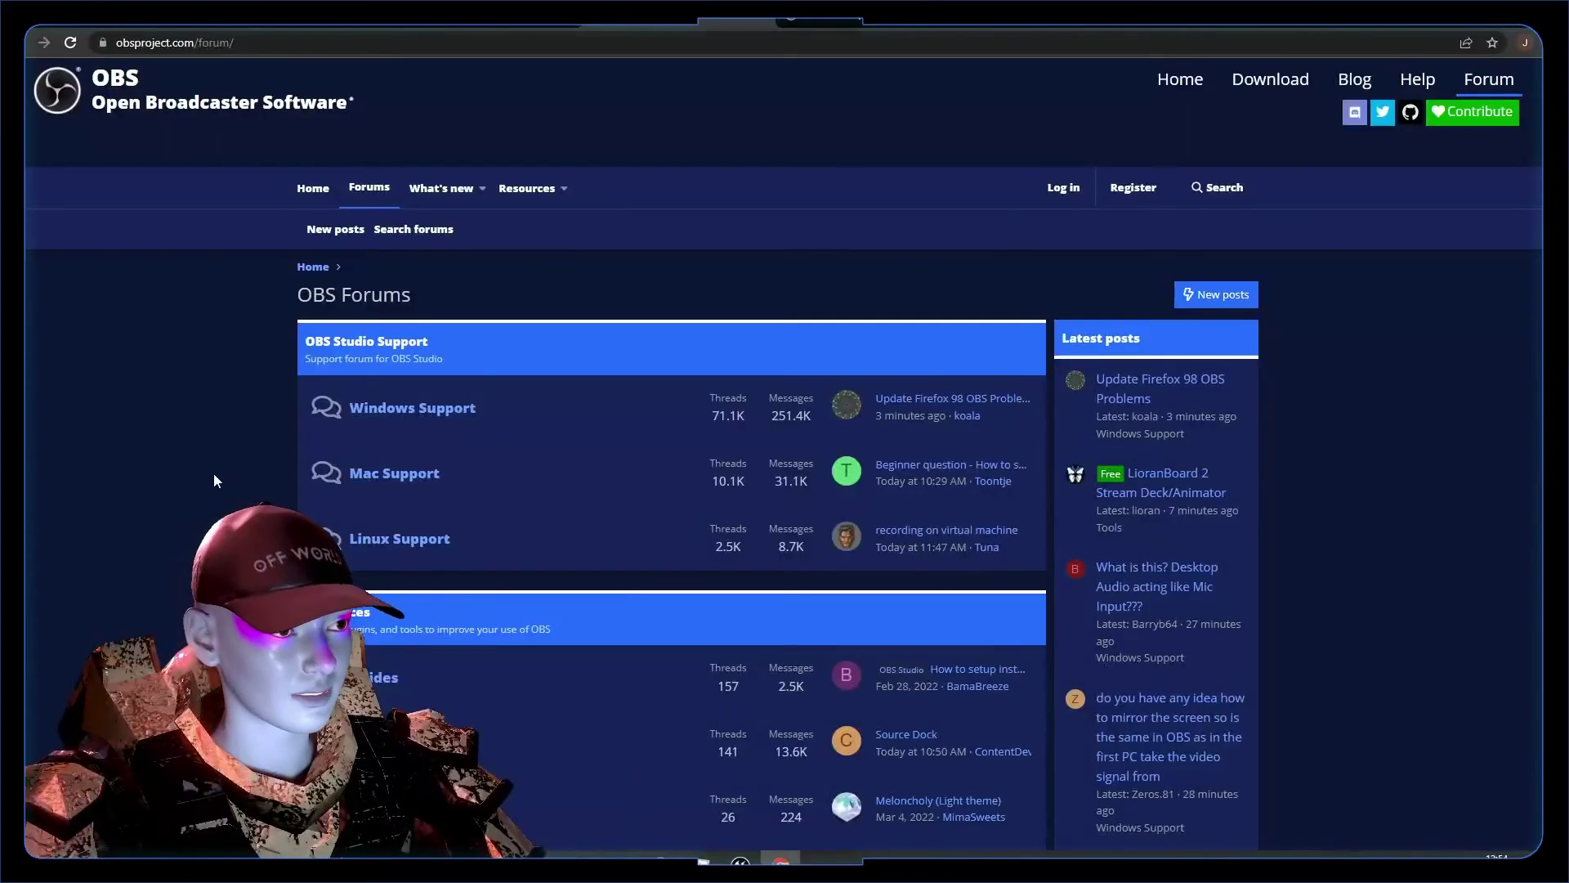
- Switch to the OBS forum in the browser and look through its resources, the Cooliguay Theme updates and the plugin list
scroll(486, 211, down, 4)
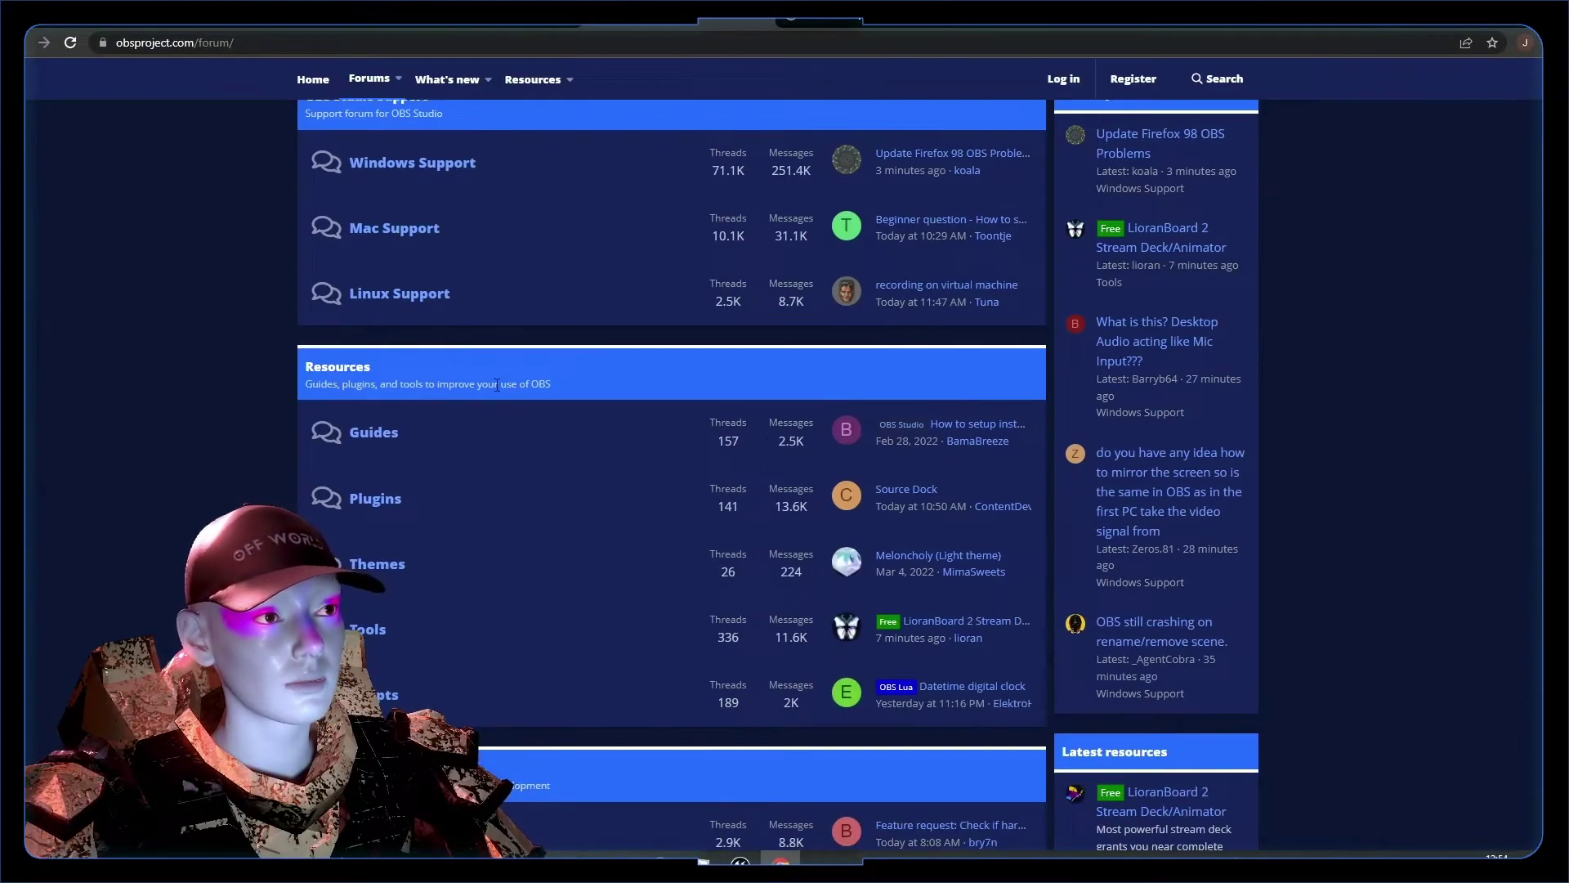
scroll(447, 449, up, 4)
scroll(421, 506, down, 3)
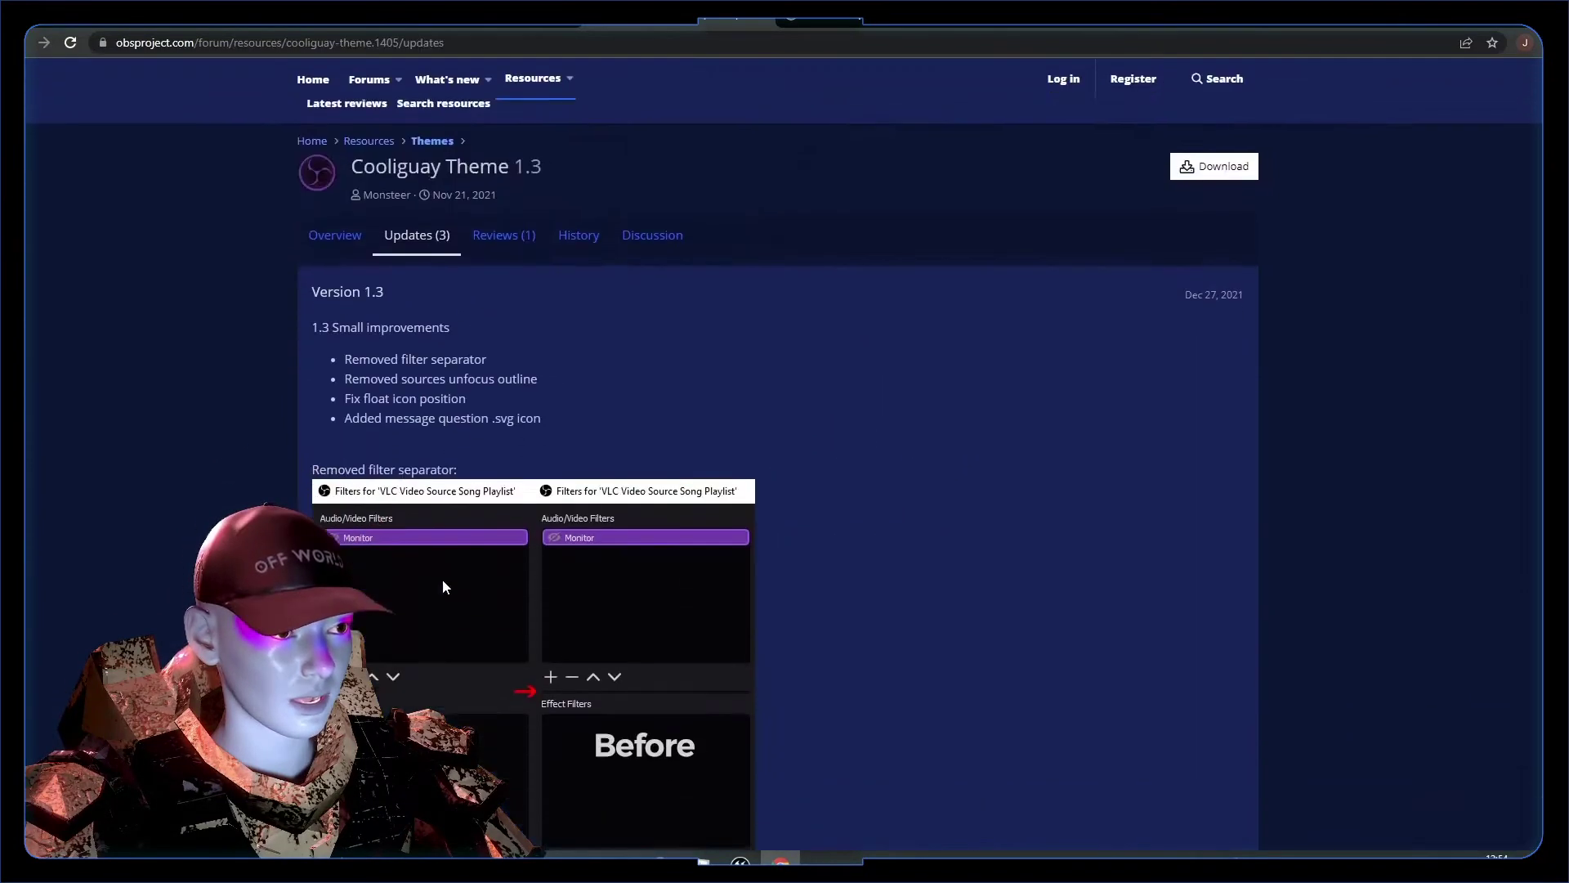
scroll(424, 402, down, 2)
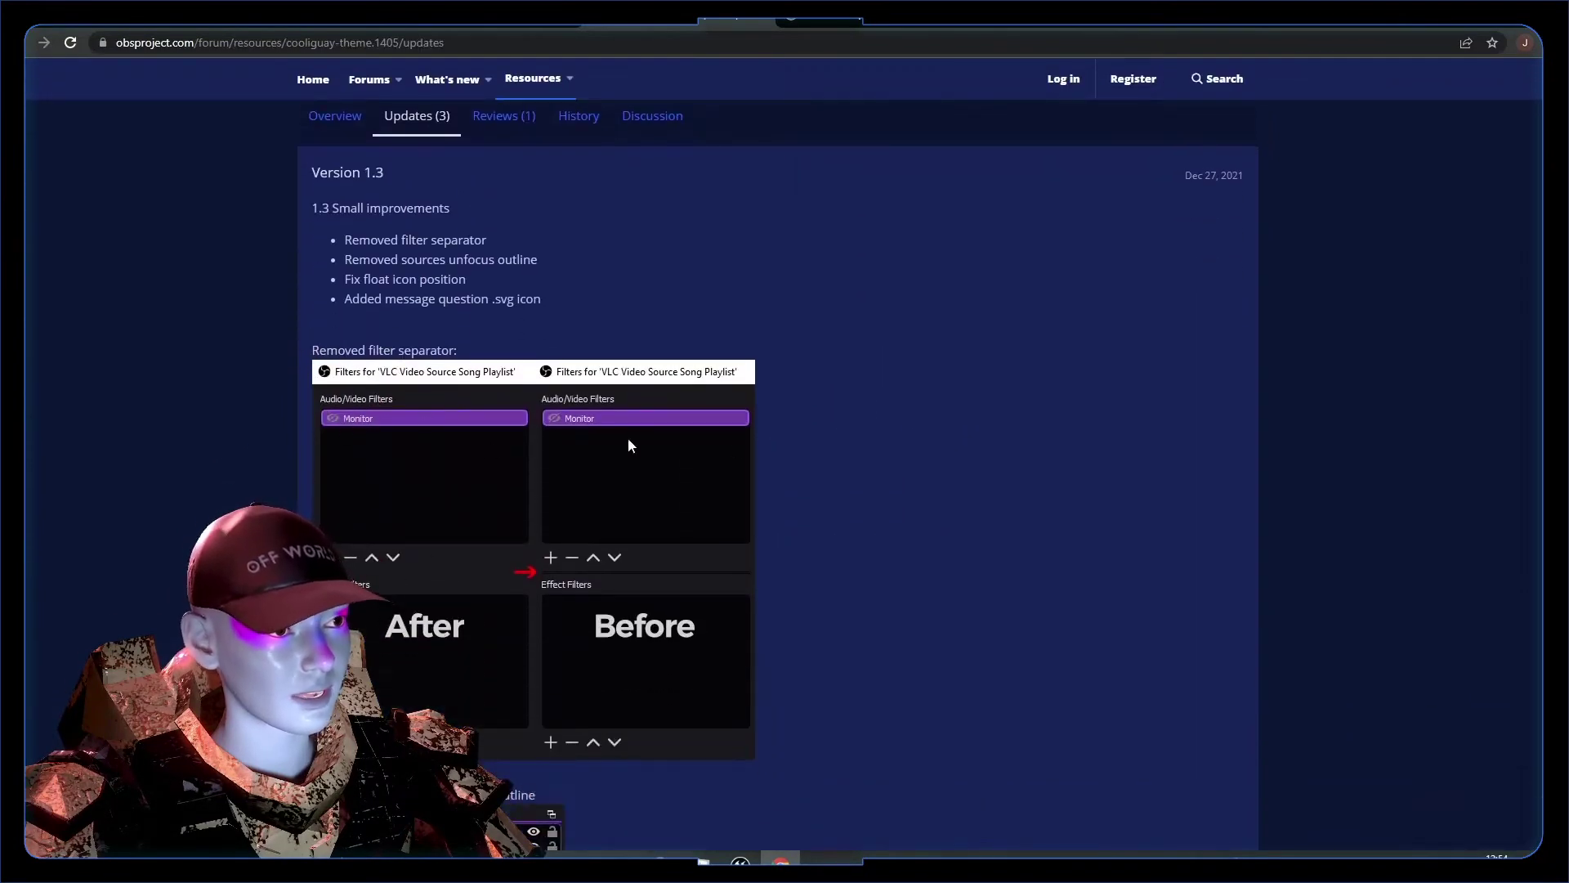
scroll(414, 618, down, 8)
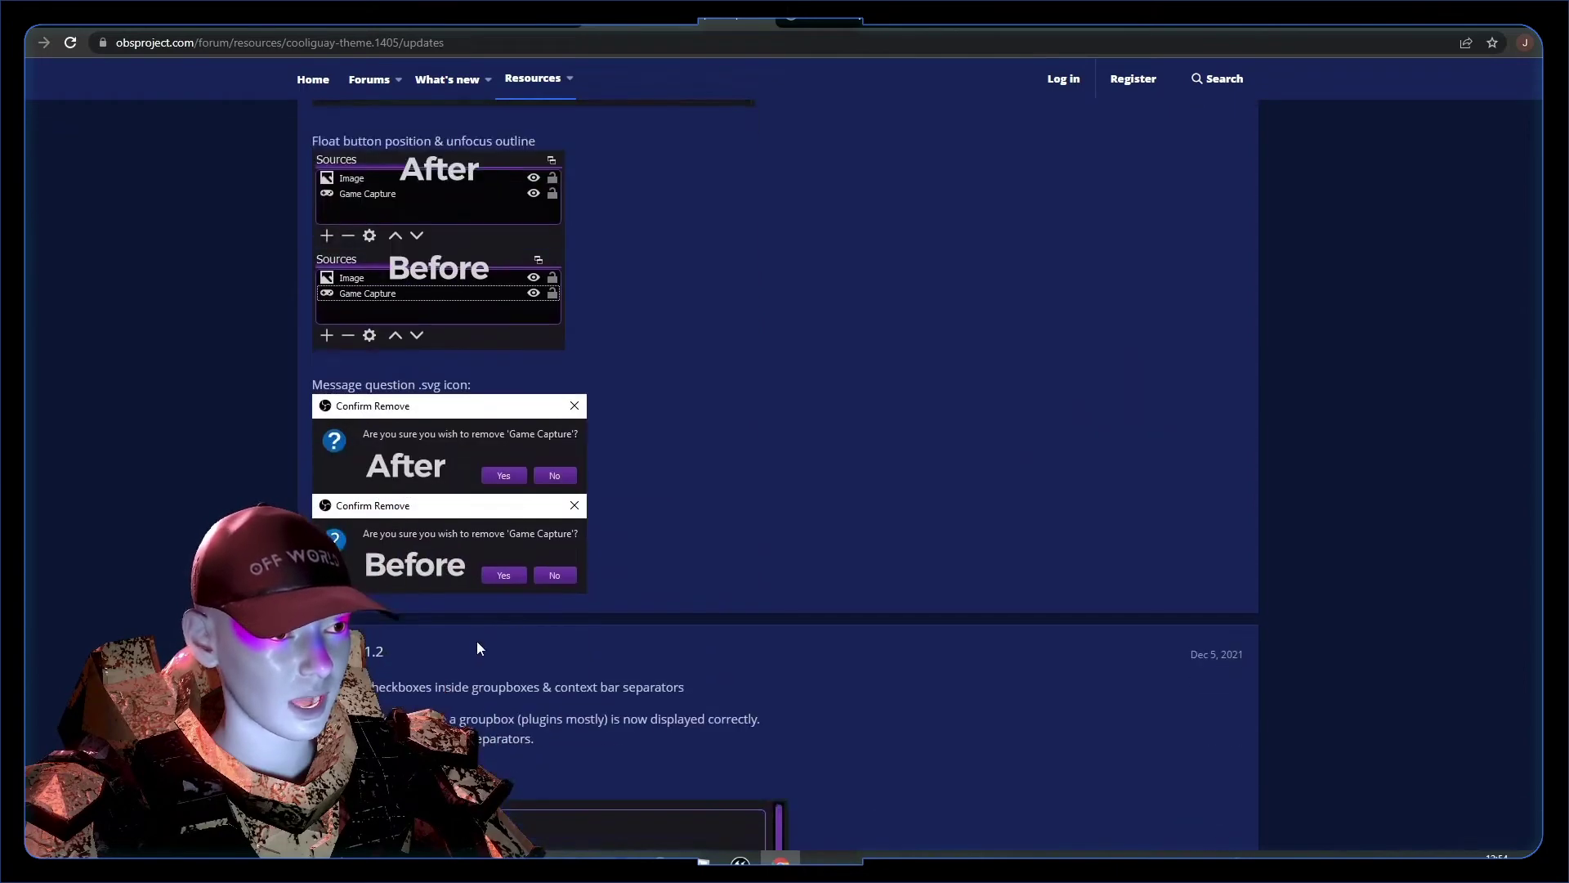
scroll(490, 629, down, 6)
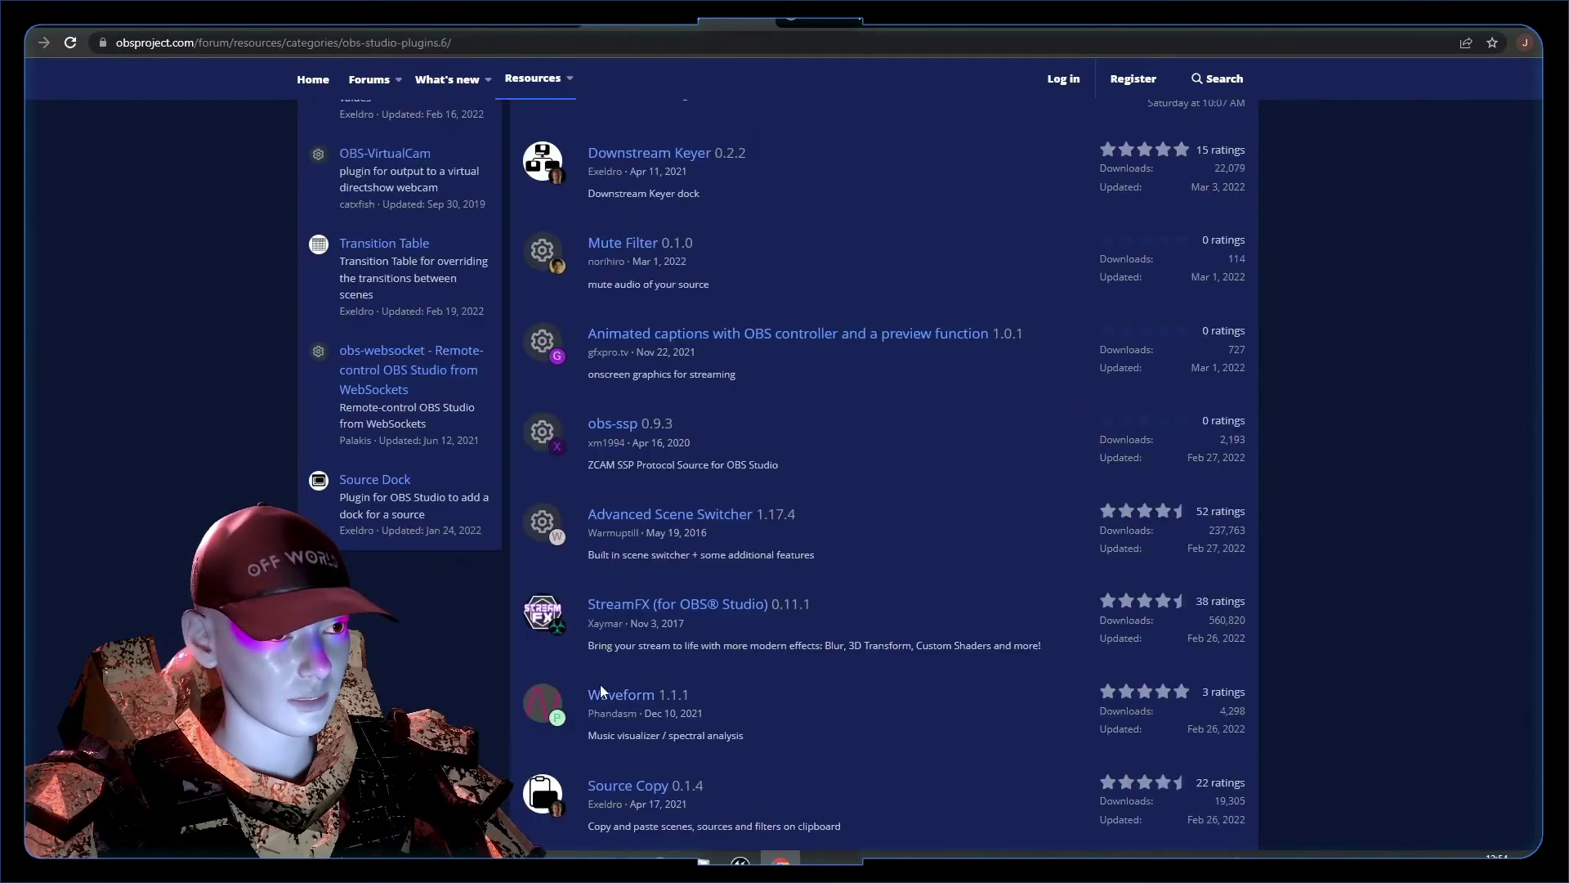
- Open the Waveform plugin's resource page and follow its download and installation link
click(600, 688)
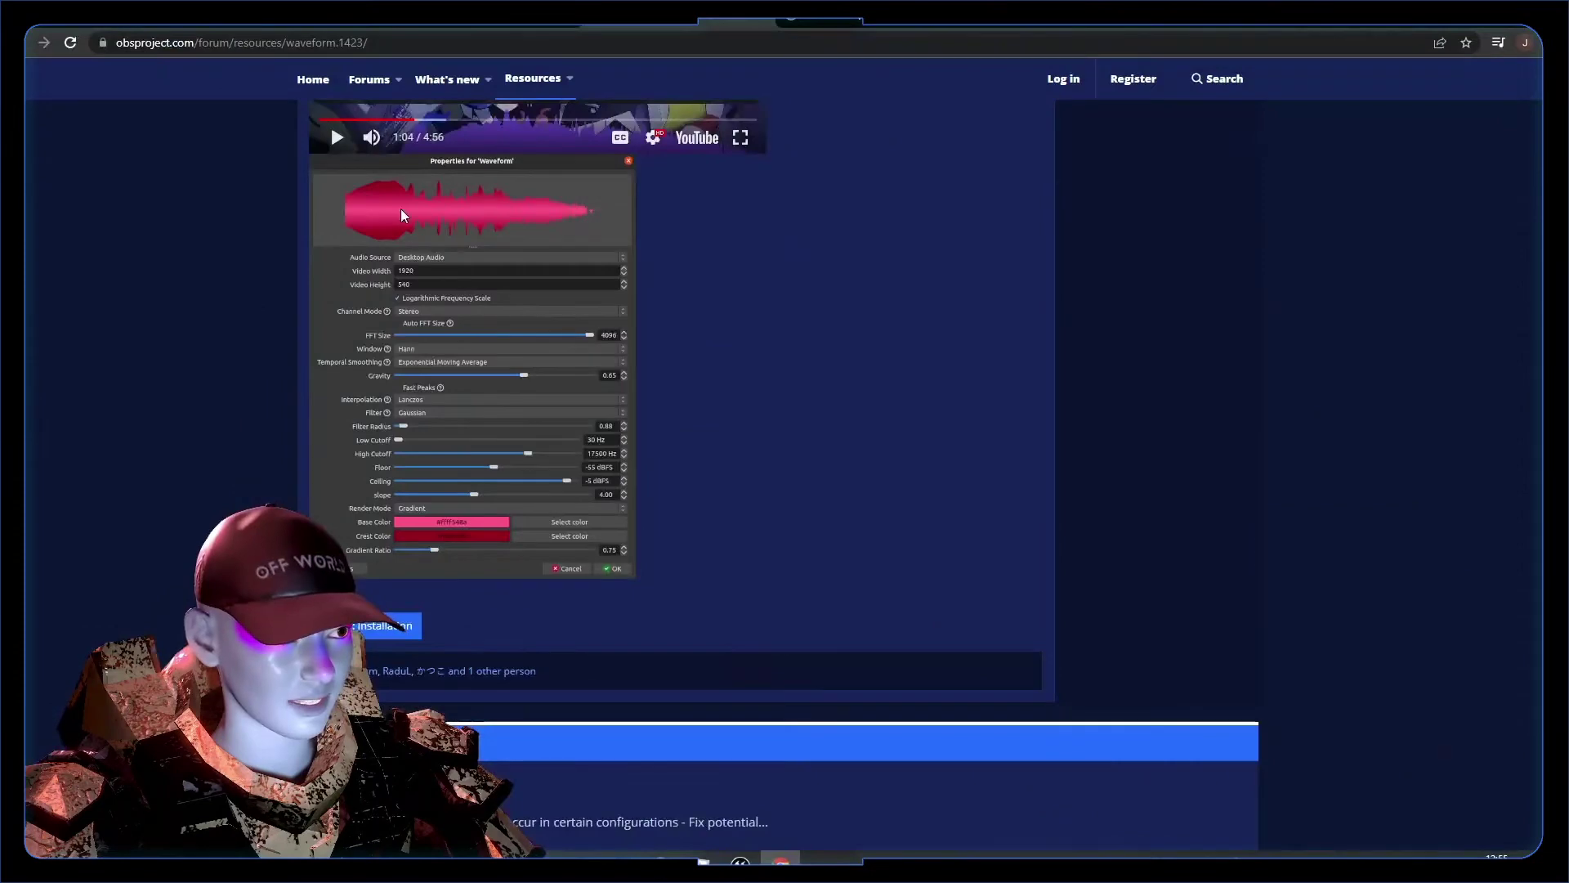
click(371, 626)
scroll(370, 632, down, 3)
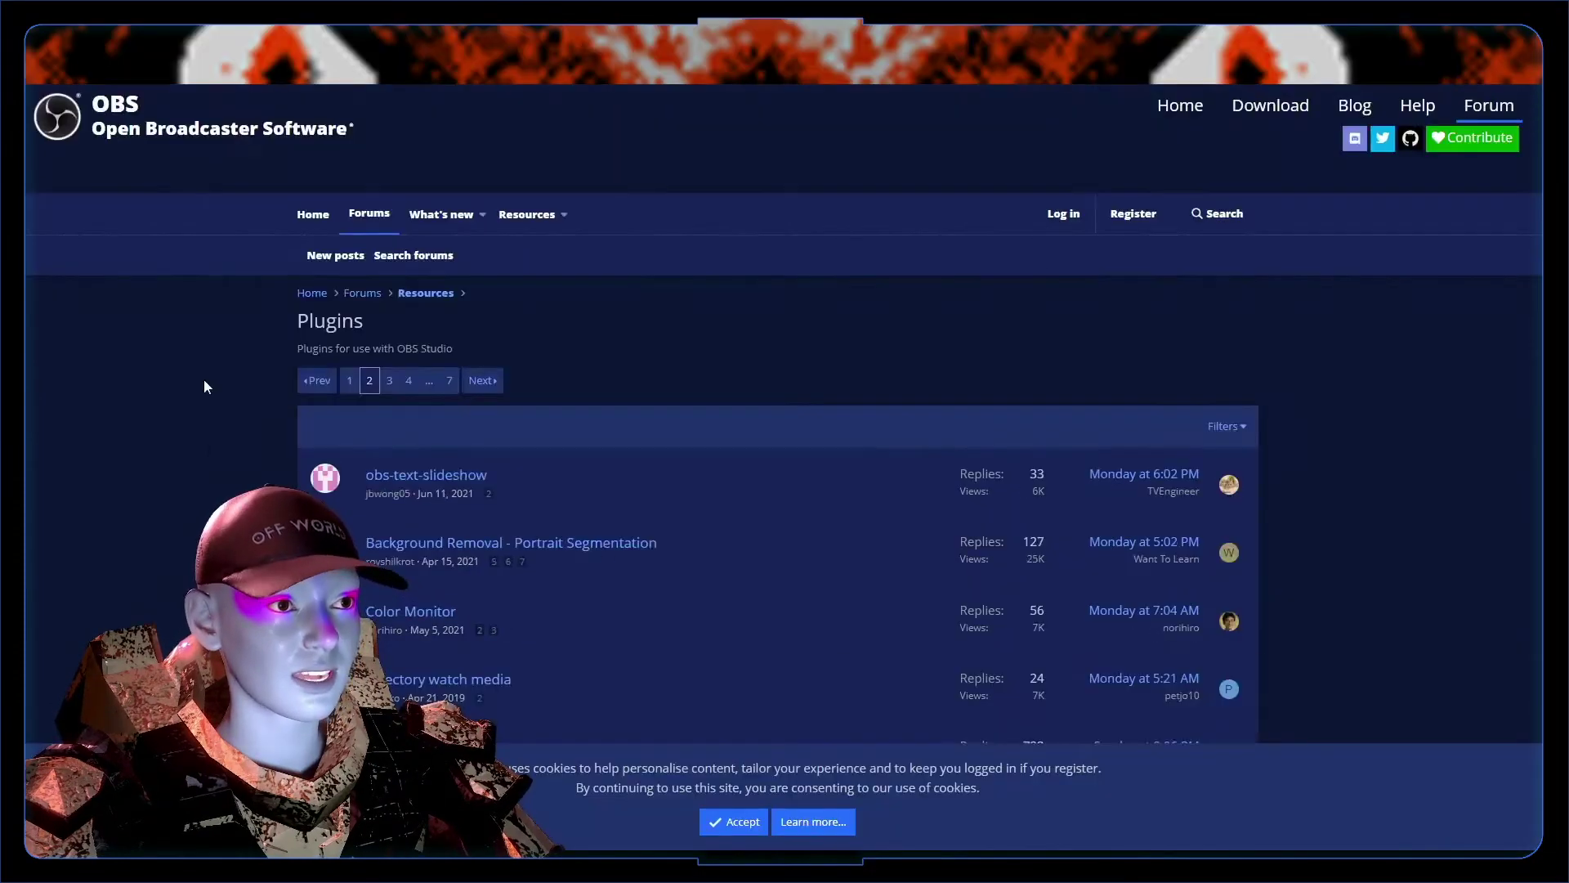
- Browse the second page of the forum's Plugins section and view the Scale To Sound plugin and its demo video
scroll(526, 603, down, 5)
scroll(526, 602, up, 5)
scroll(523, 607, down, 10)
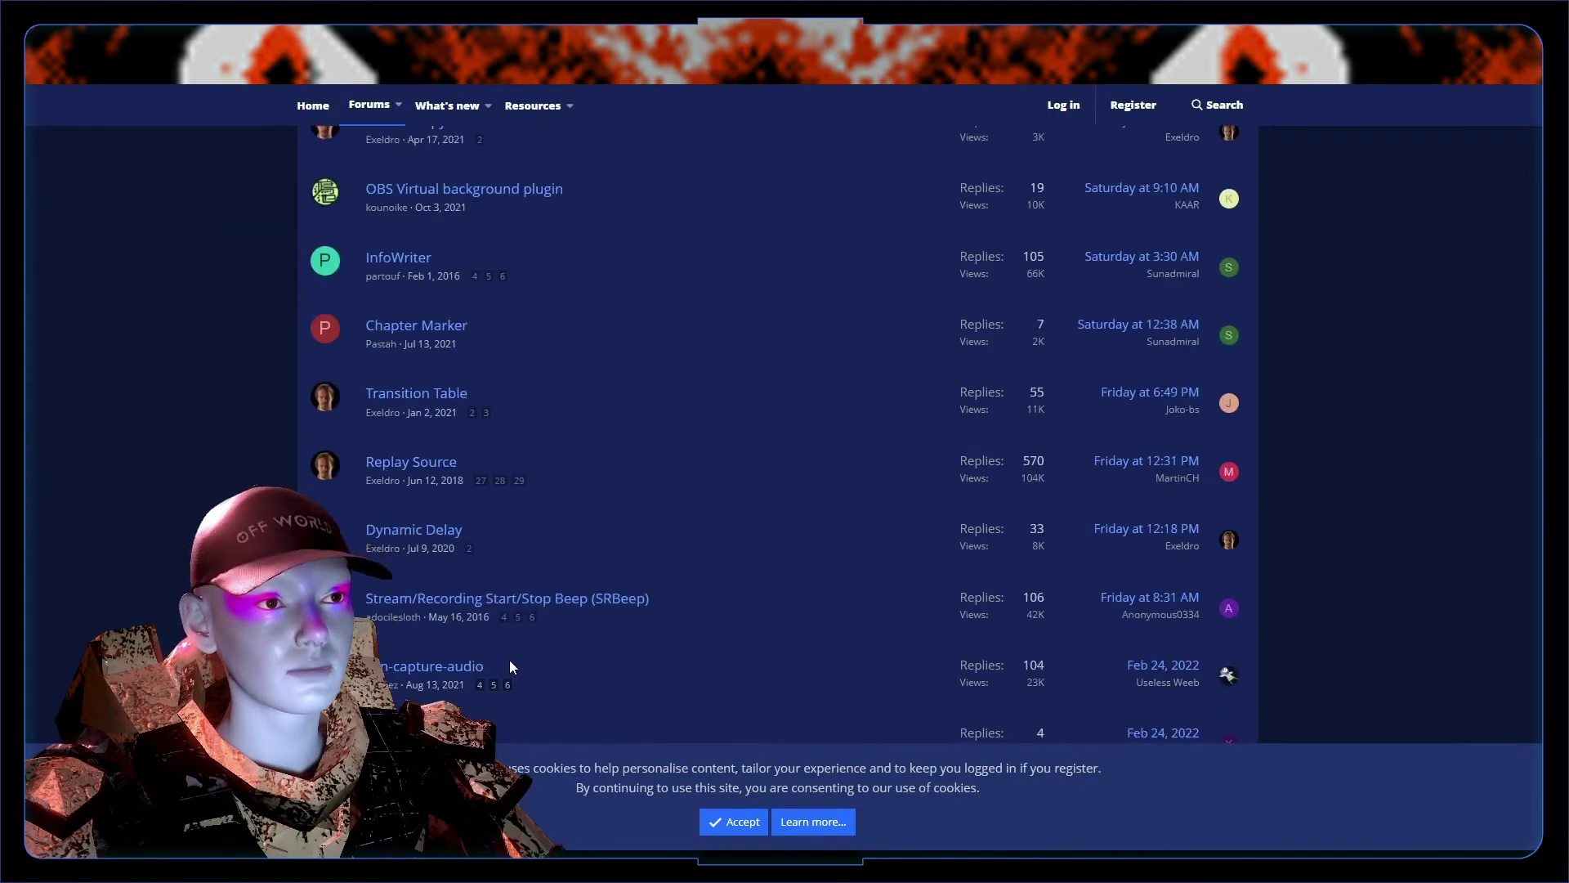
scroll(508, 662, down, 5)
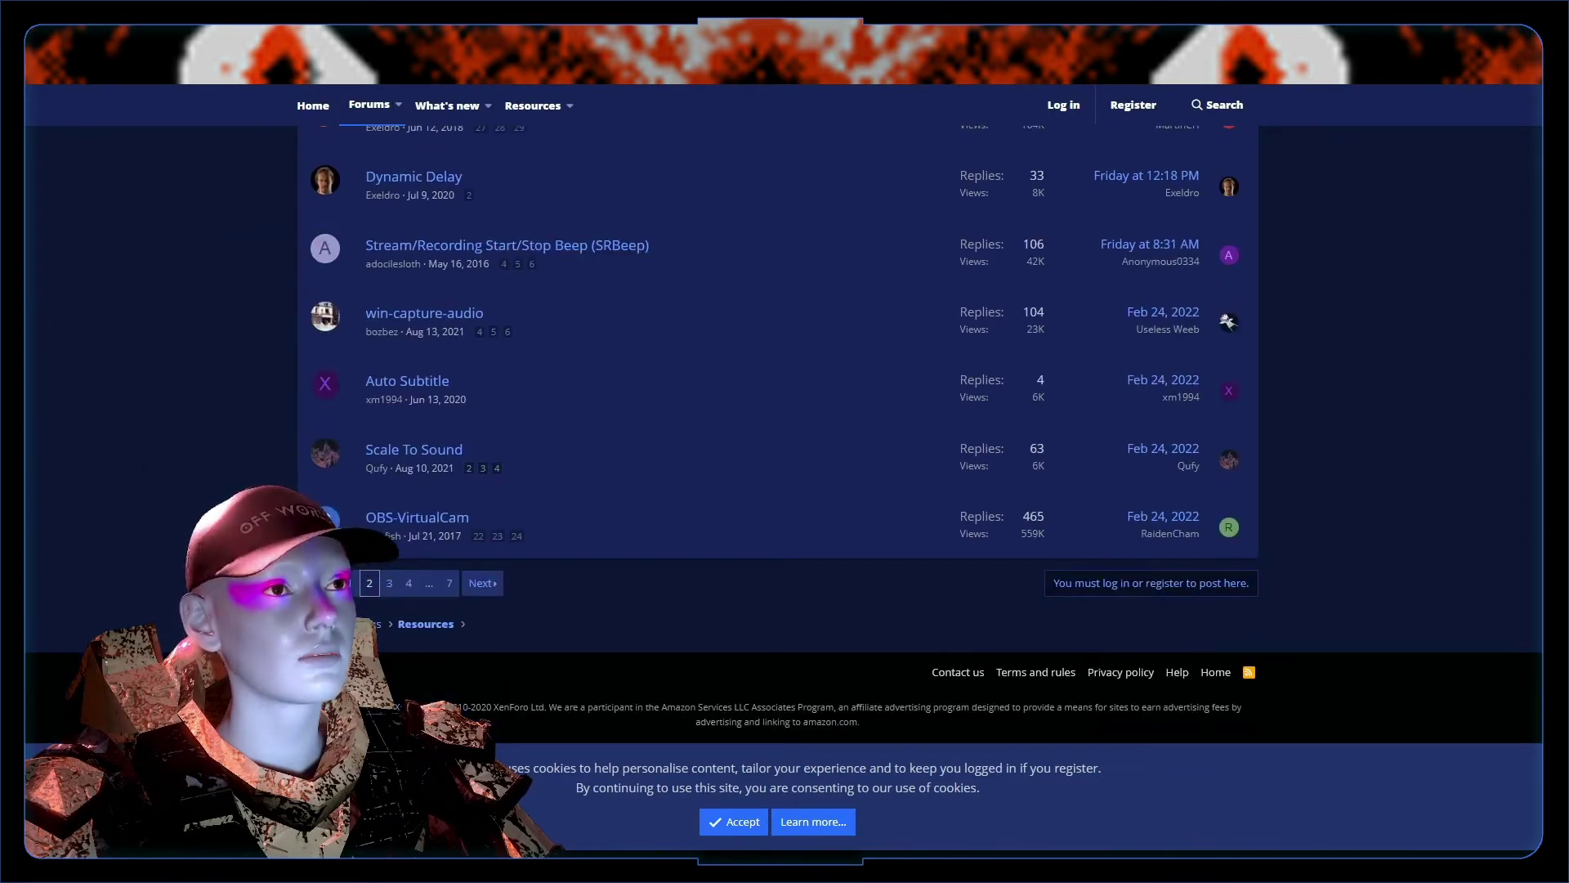
click(418, 452)
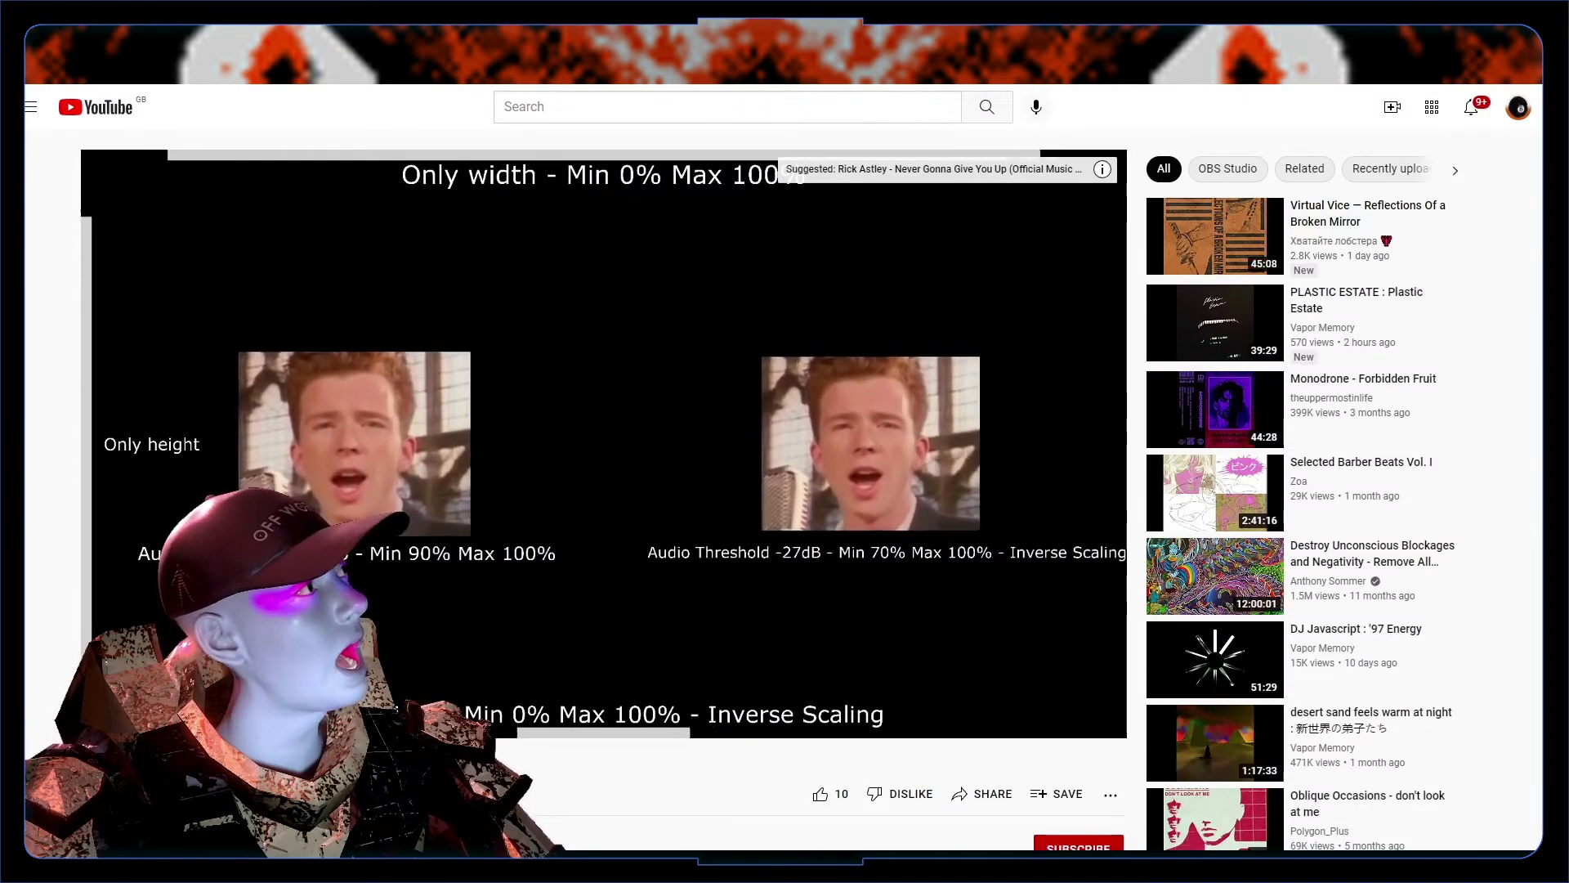
click(521, 489)
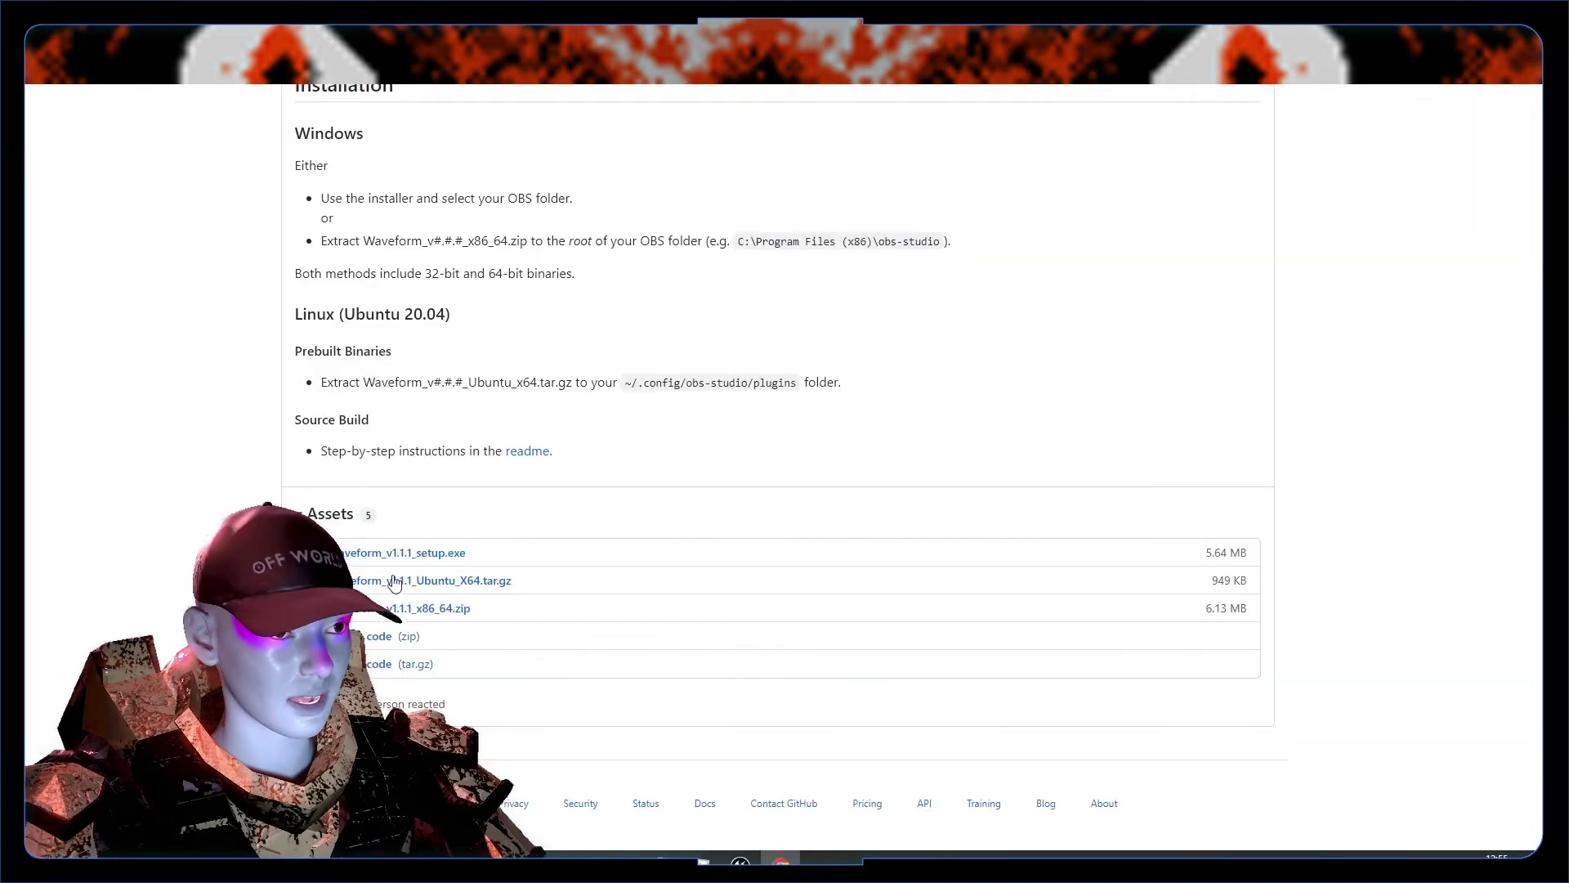
- Download Waveform_v1.1.1_setup.exe from the release assets and run the installer
click(452, 554)
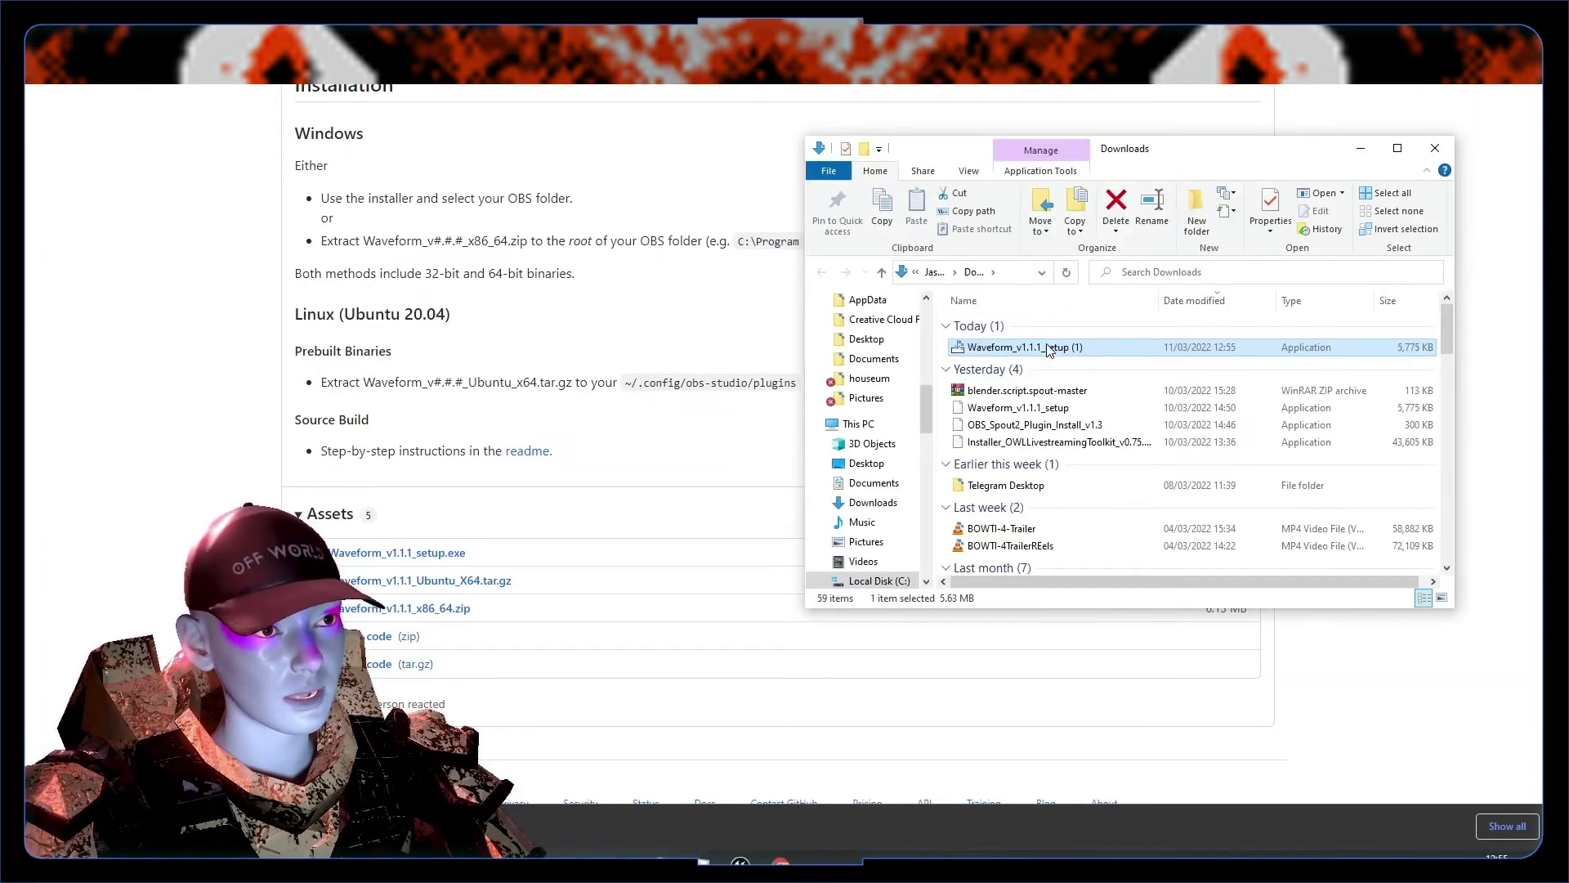
click(939, 578)
- Switch to OBS and add a Waveform Visualizer source that uses Audio Input Capture as its audio source
mouse_move(661, 862)
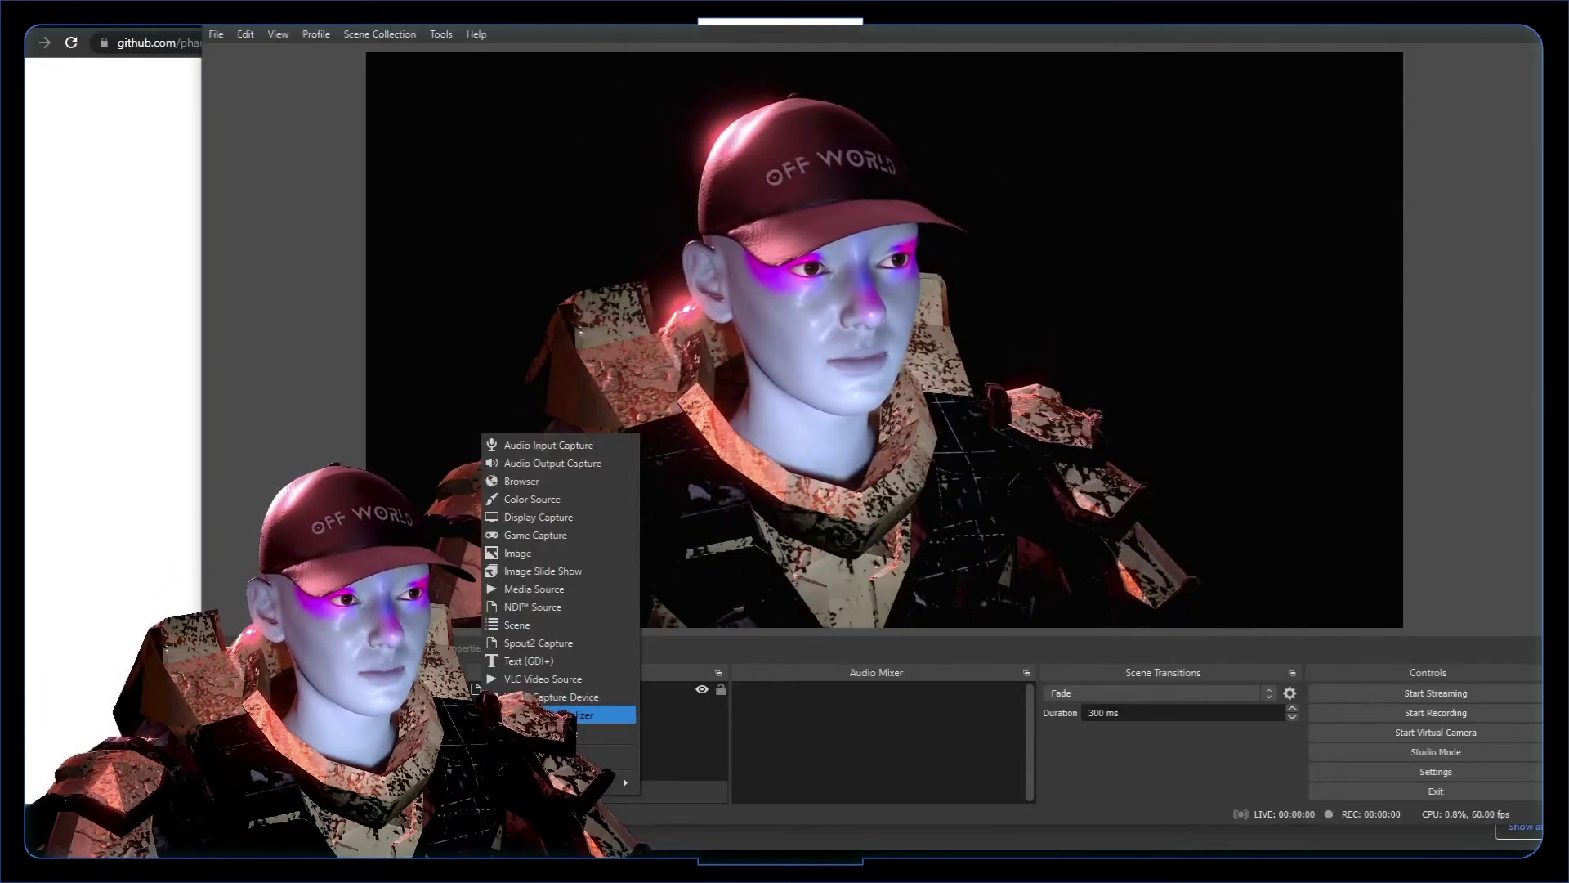
click(587, 715)
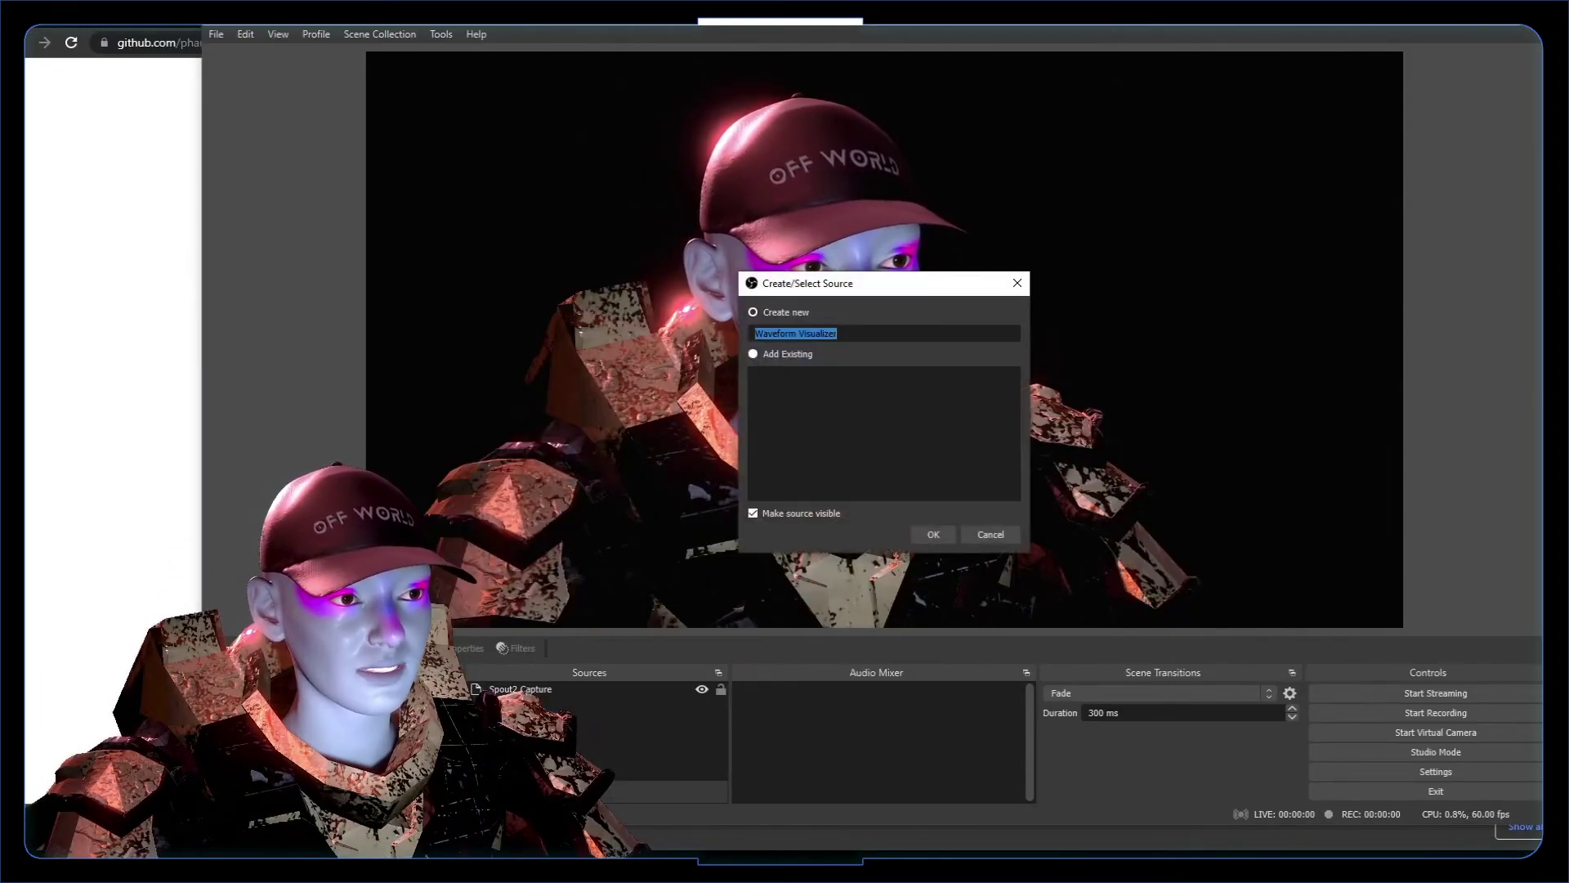
click(934, 533)
click(730, 469)
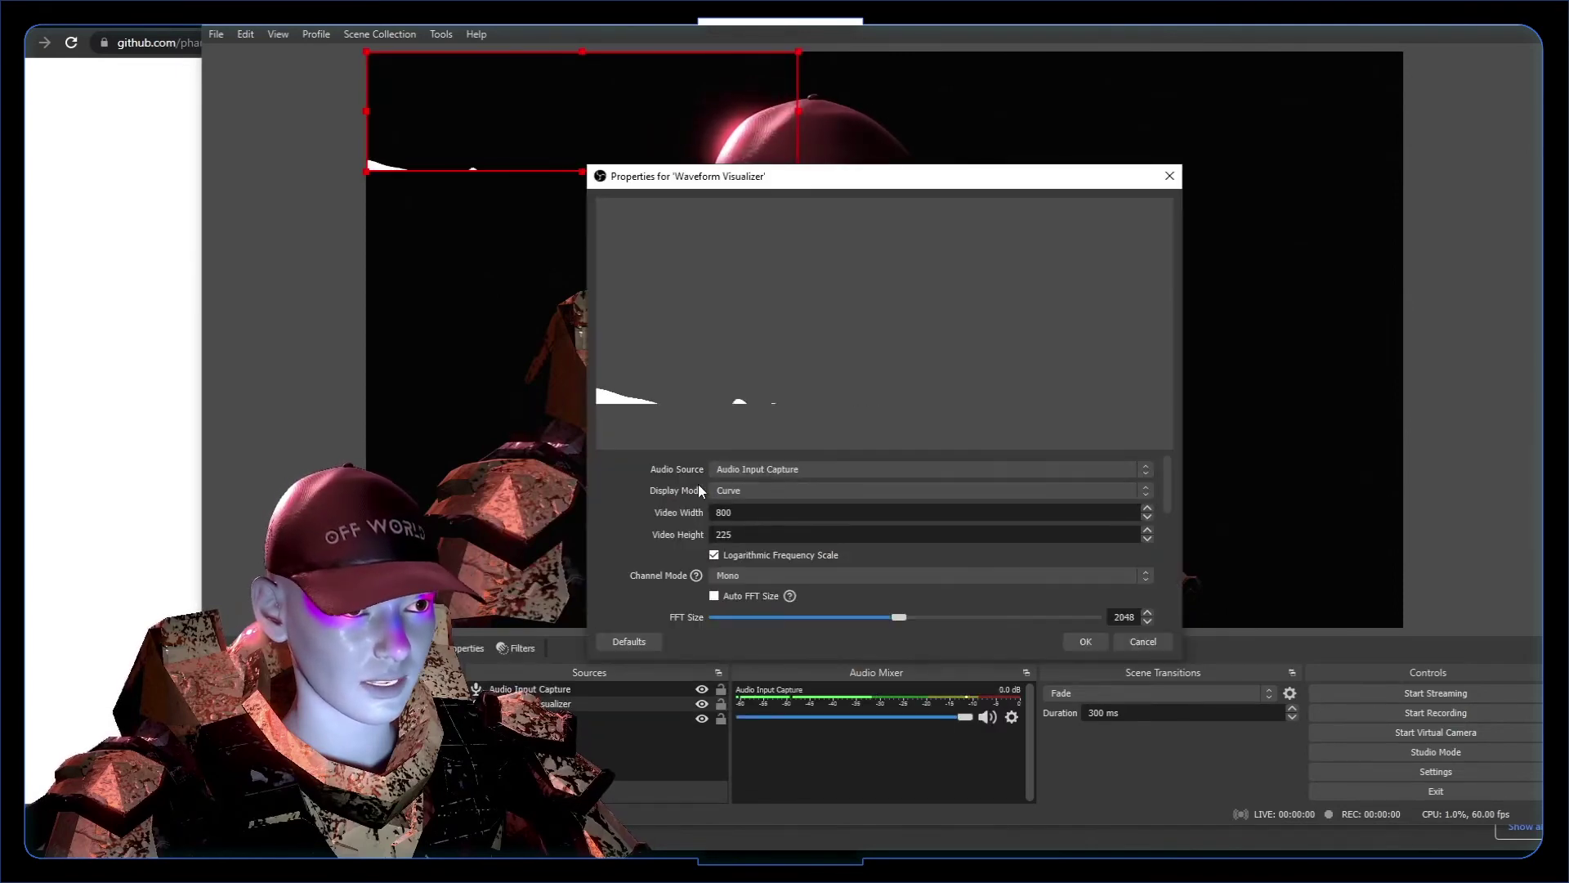
- Move the Waveform Visualizer to the lower left corner of the scene, with its properties window shifted clear of the preview
drag(817, 175, 1200, 155)
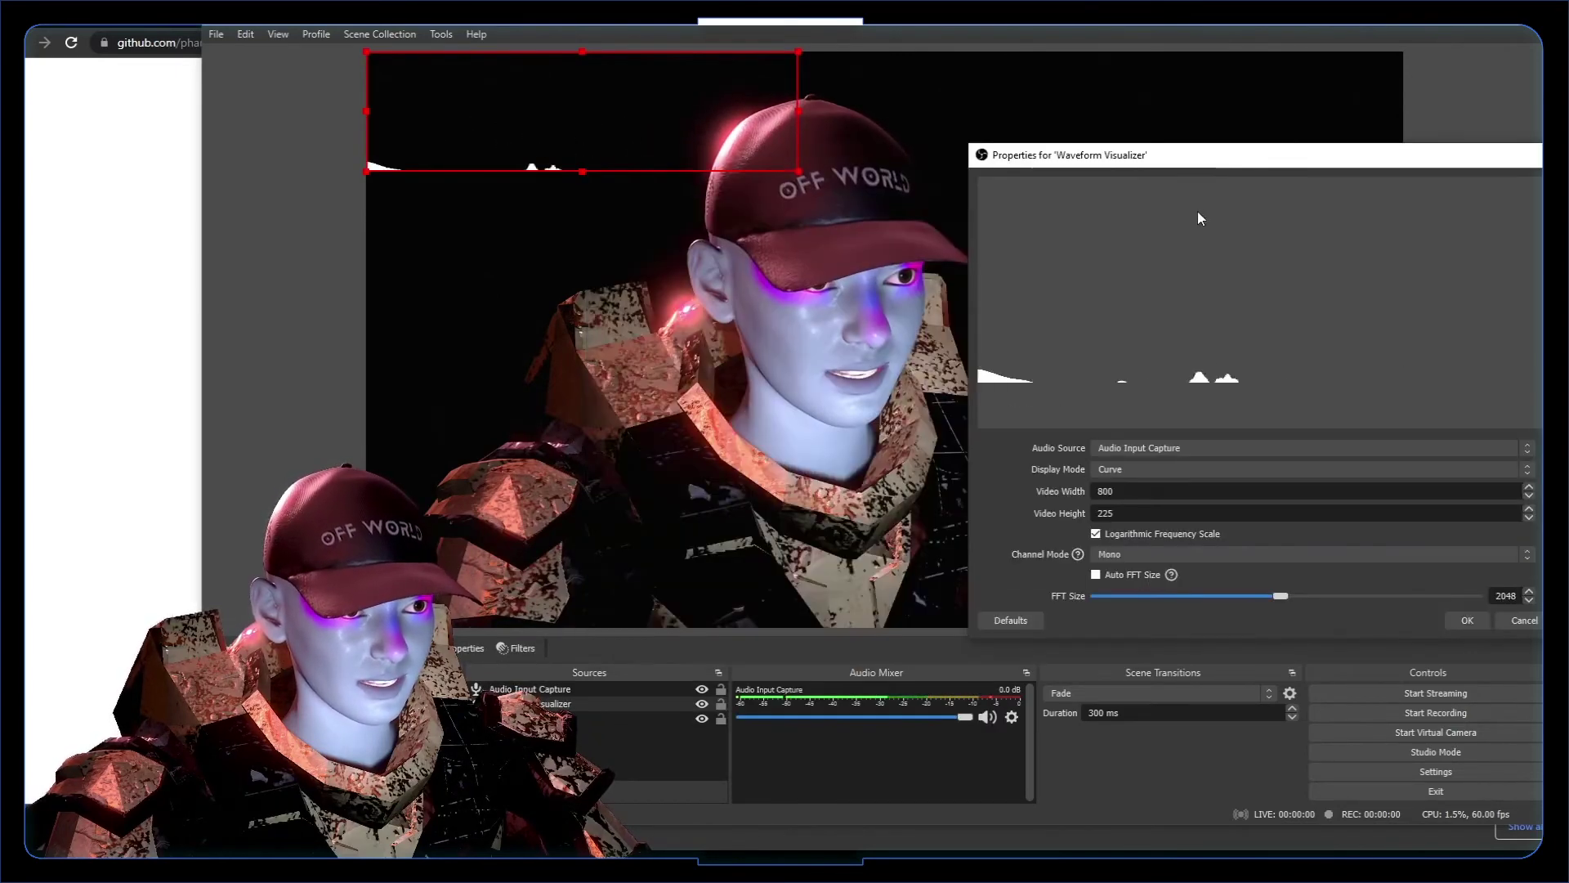
drag(631, 148, 631, 605)
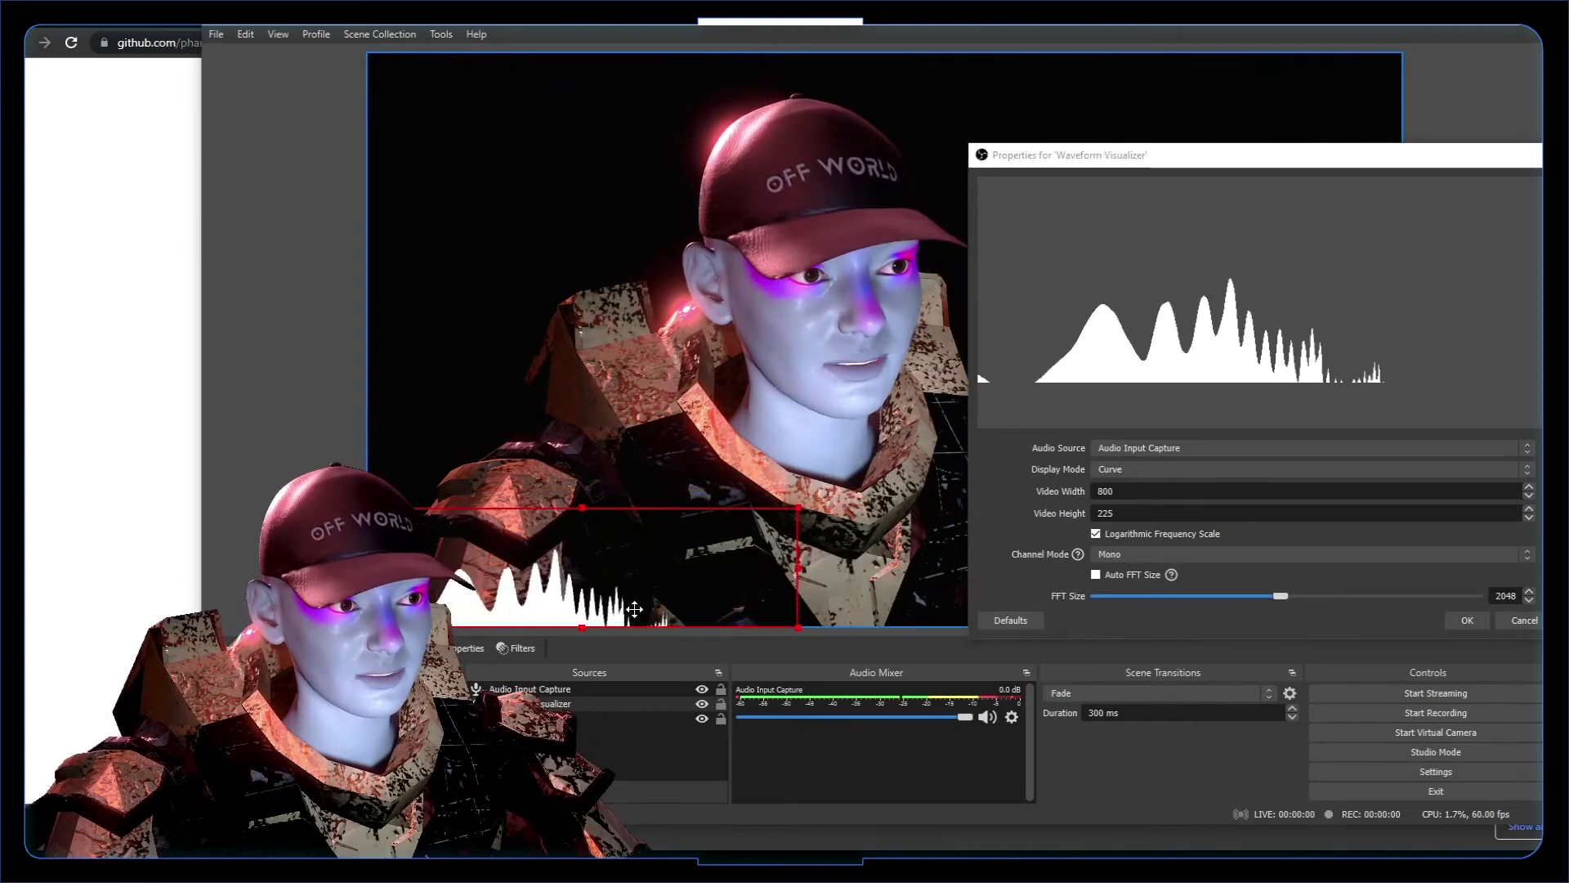